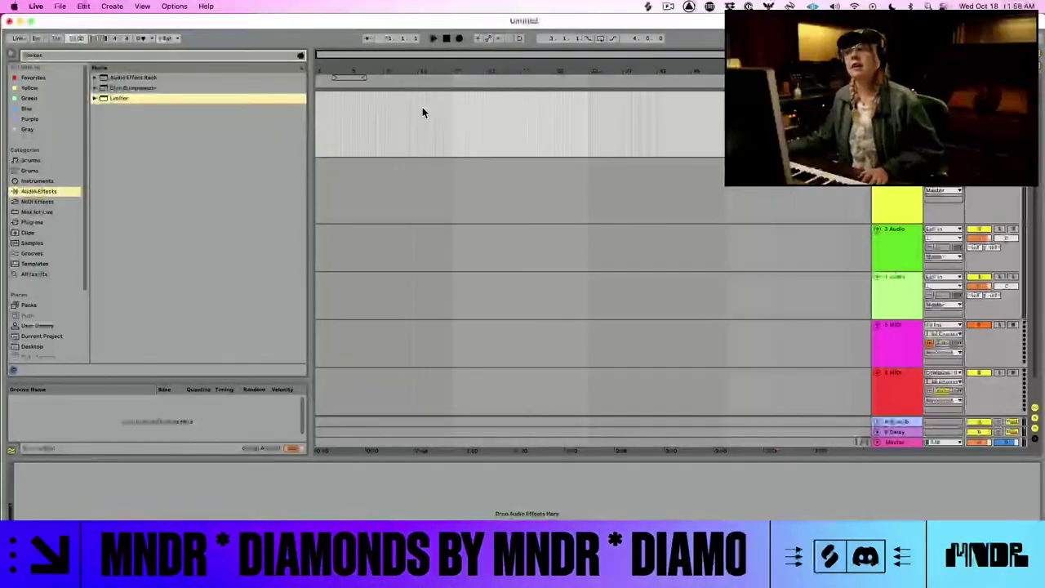
- Switch to Splice, close the instrument filter and search the samples for "music box creepy"
key("super+Tab")
key("super+Tab")
key("super+Tab")
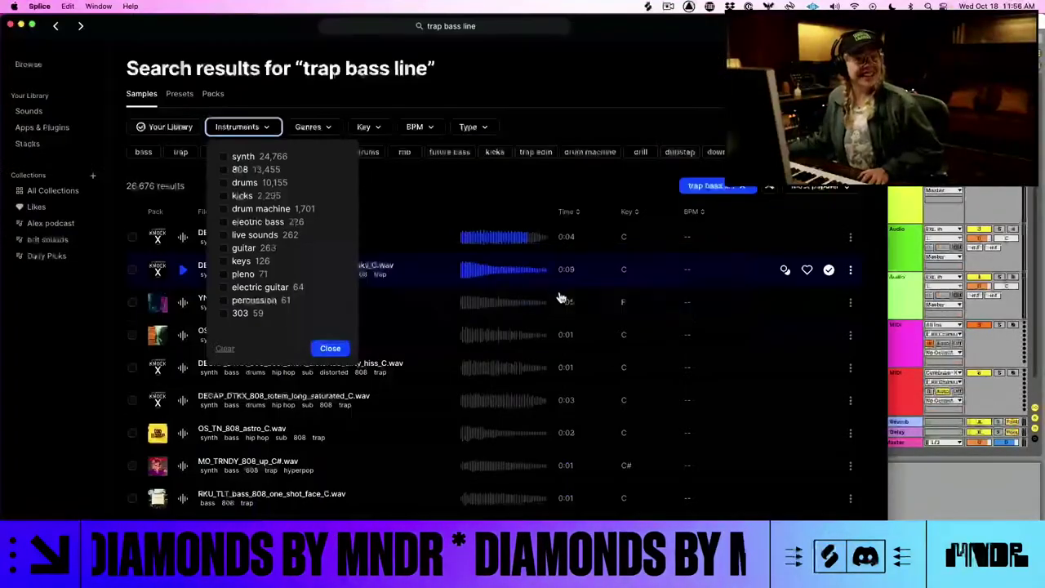
left_click(445, 197)
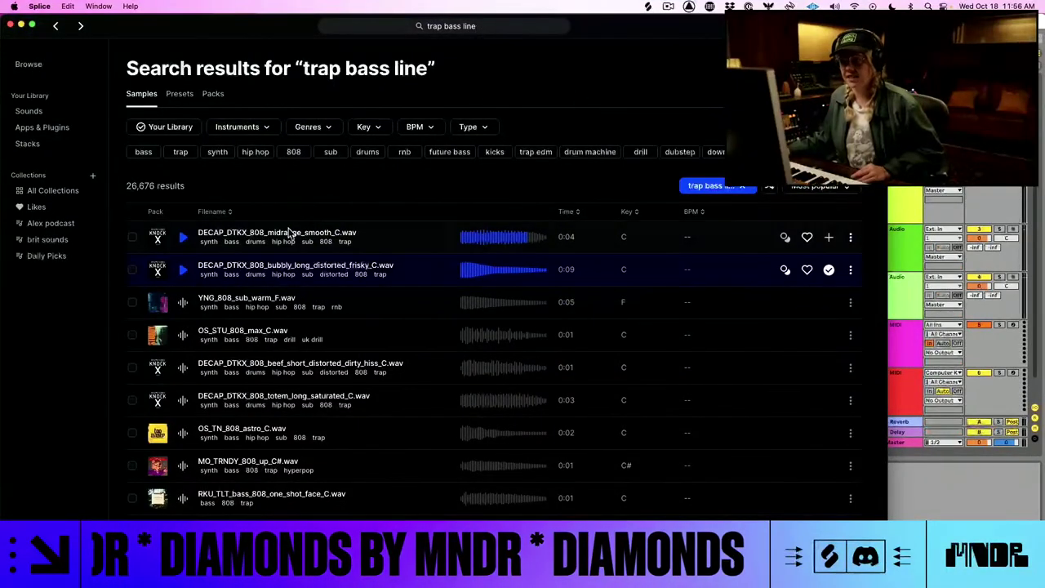
left_click(482, 27)
key("BackSpace")
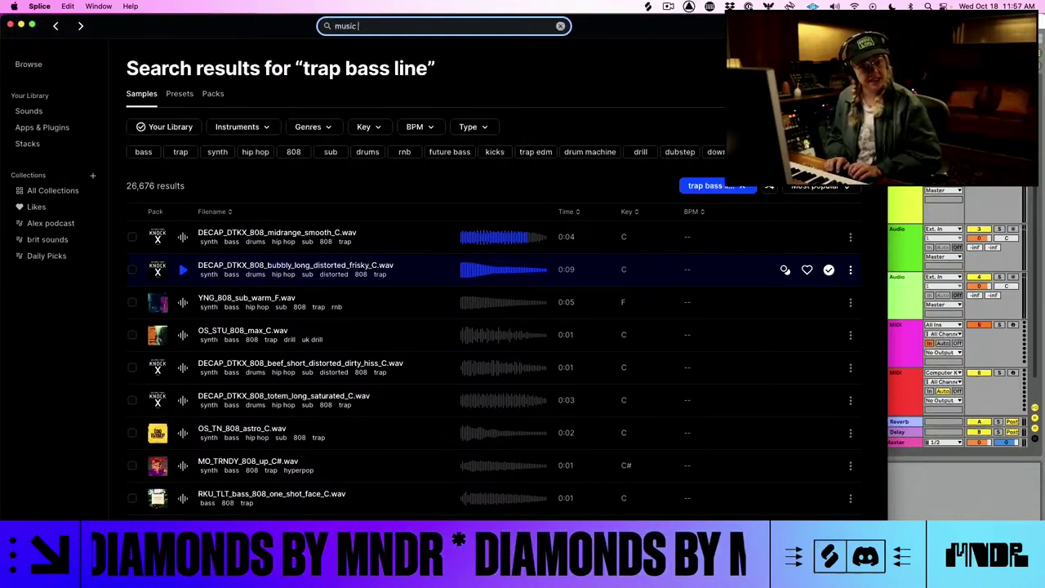
type("py")
key("Return")
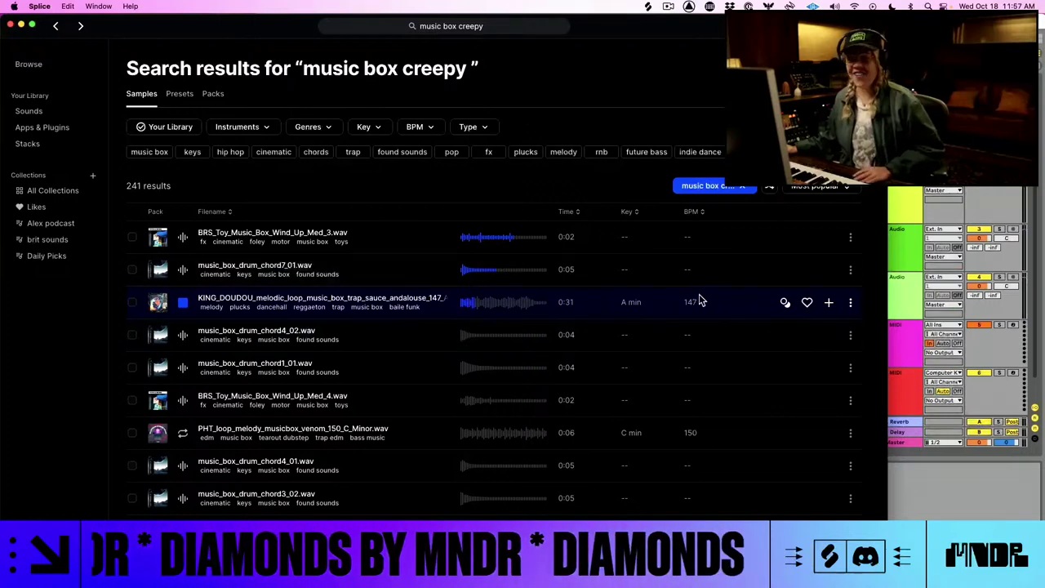
- Add the 147 BPM A minor KING_DOUDOU melodic music box trap loop to the library
left_click(825, 303)
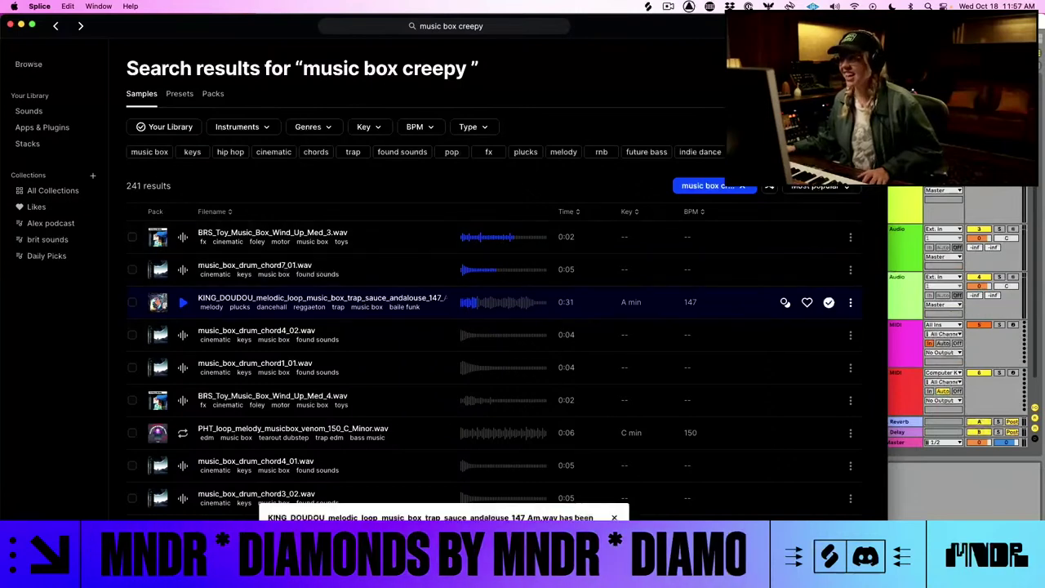
key("super+Tab")
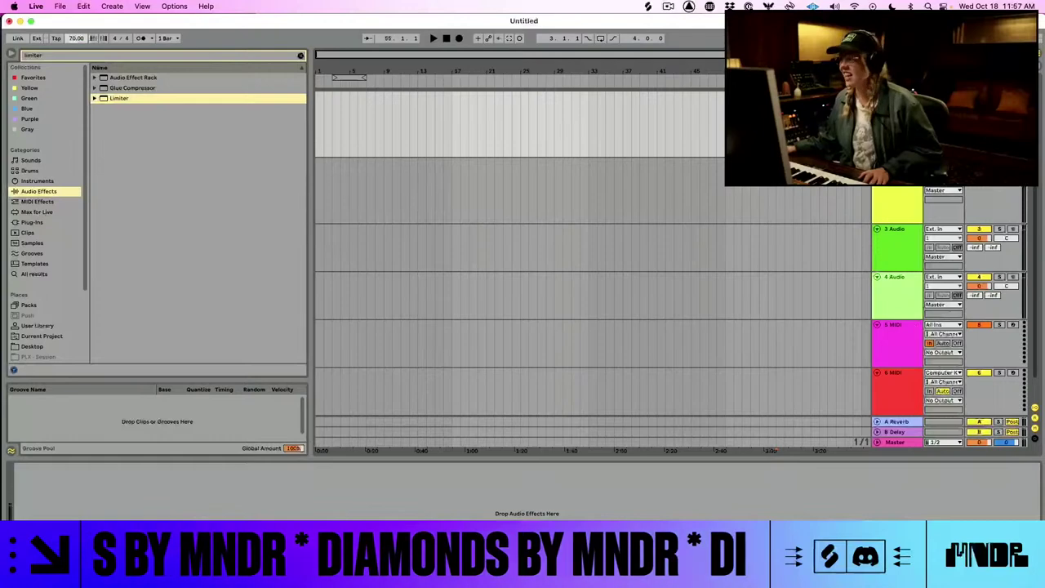
key("super+Tab")
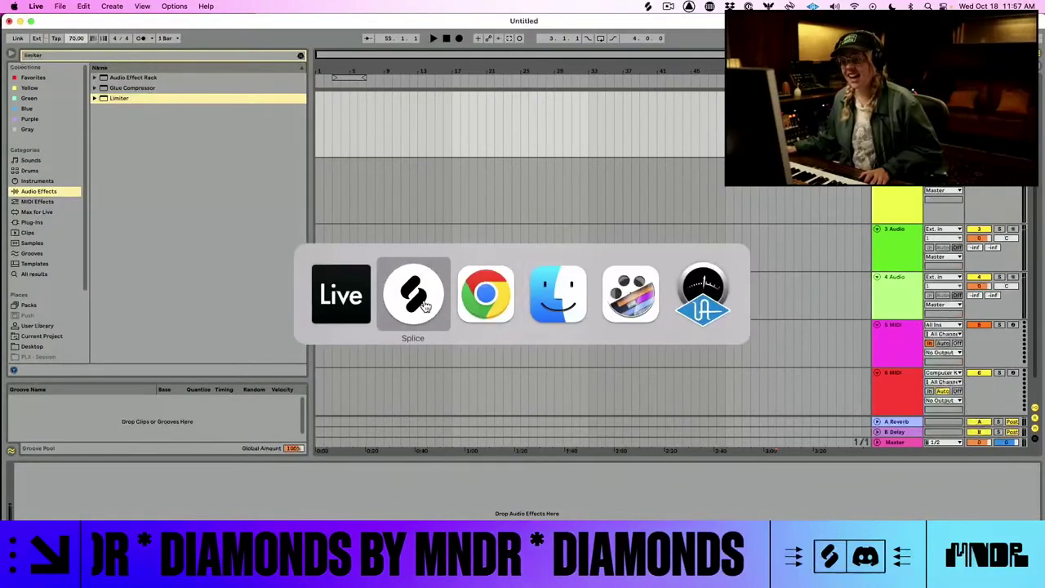
left_click(416, 303)
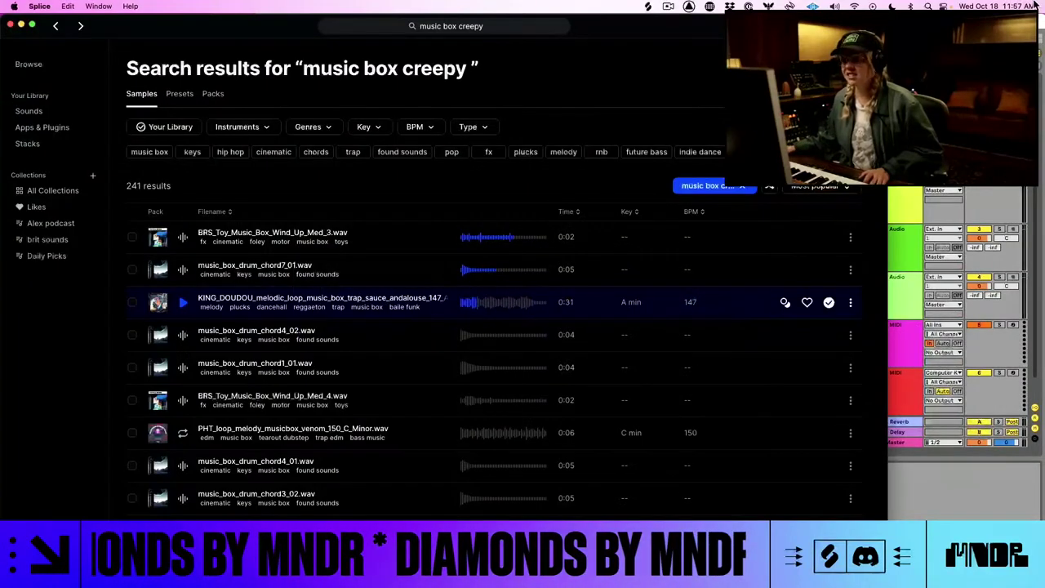
- Switch to Ableton Live and set the project tempo to 147 BPM
key("super+Tab")
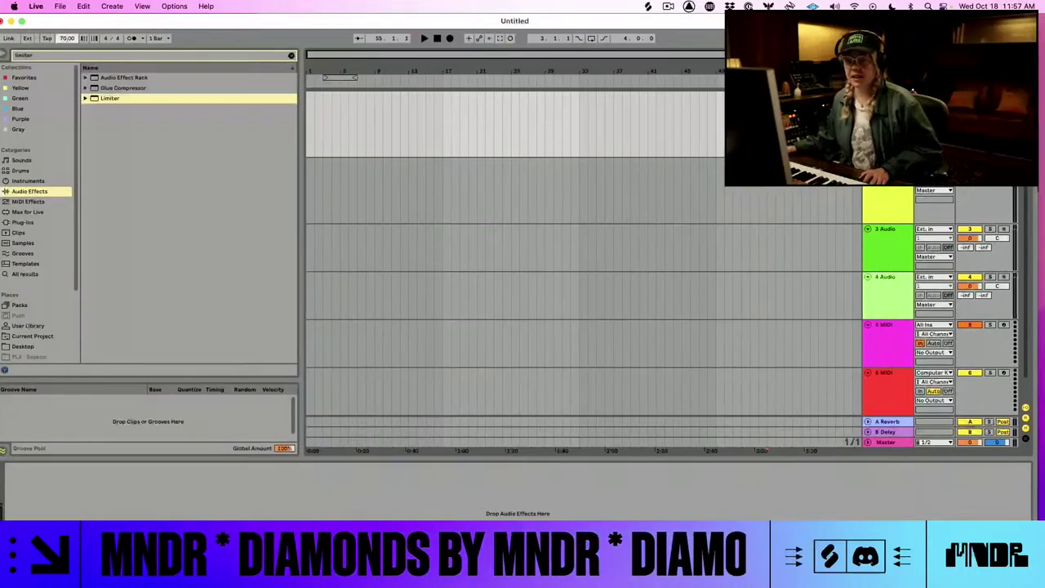
left_click(66, 38)
type("140")
key("Return")
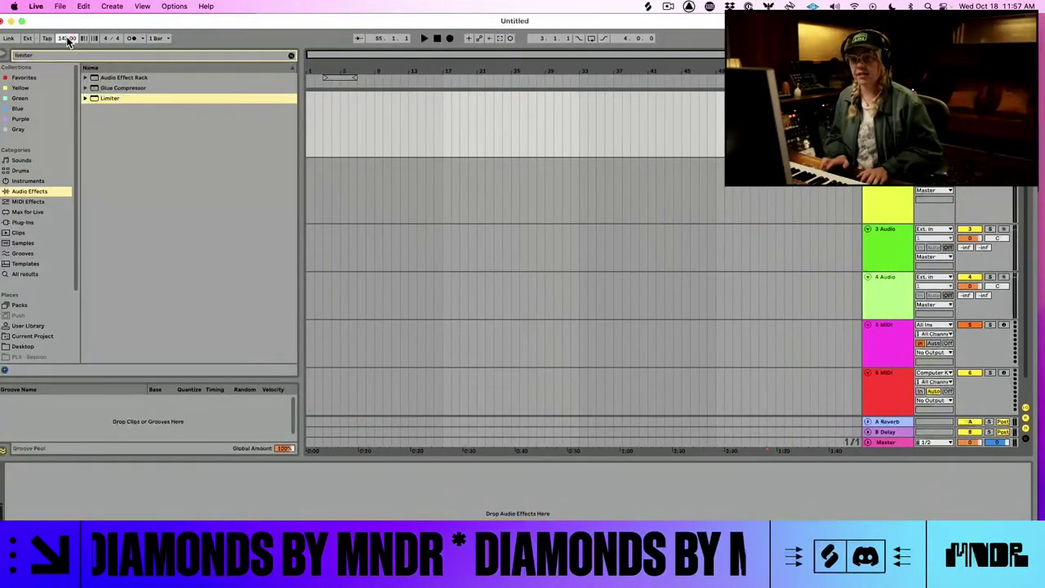
- Bring the KING_DOUDOU music box loop from Splice into Live at the start of the first audio track
key("super+Tab")
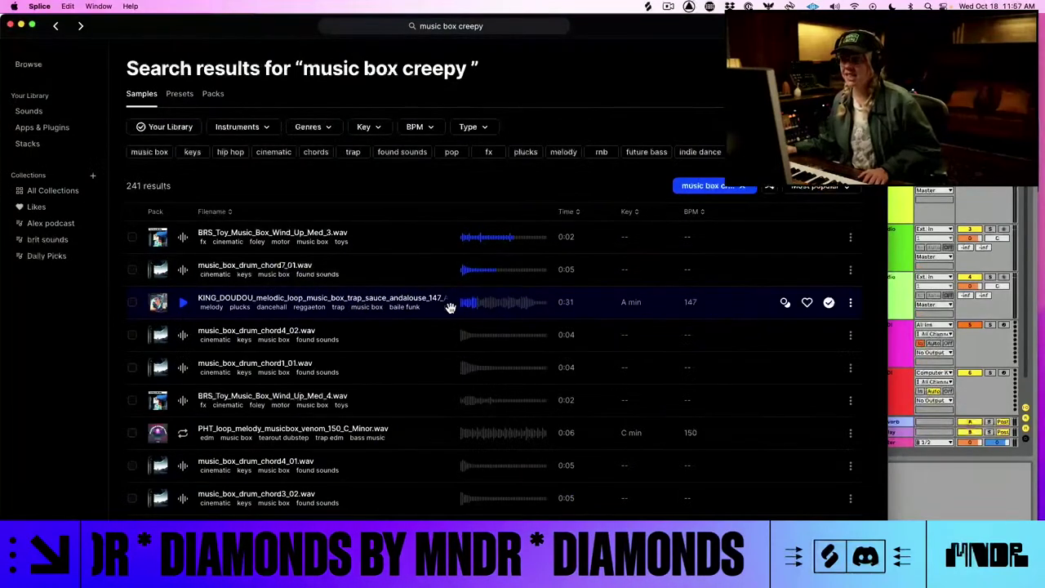
left_click_drag(698, 304, 313, 147)
key("super+Tab")
key("super+Tab")
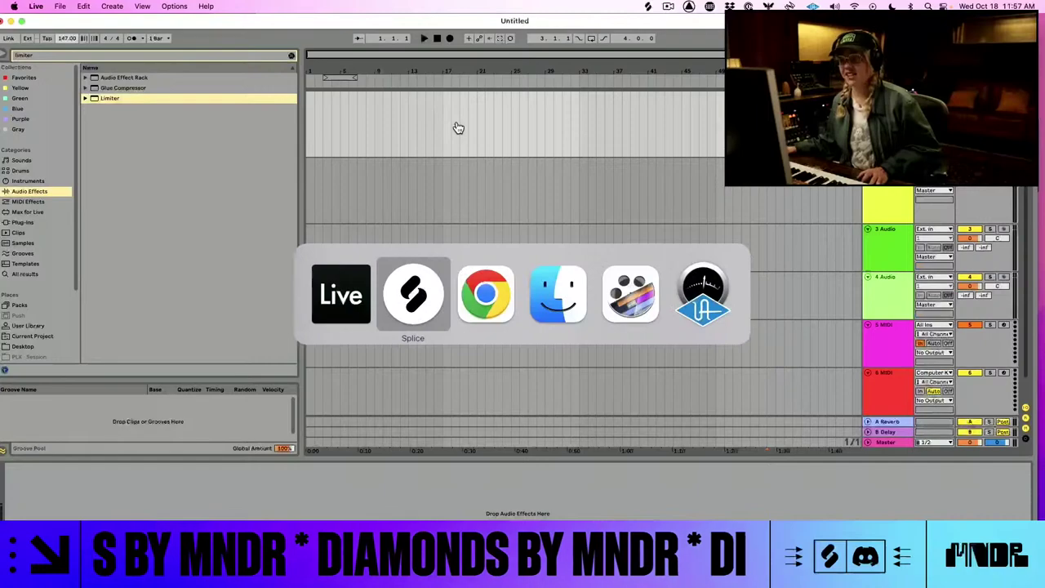
left_click_drag(364, 295, 315, 150)
key("super+Tab")
- Trim the music box clip to end at bar 9 and audition it with the metronome turned on
left_click_drag(438, 94, 374, 94)
key("space")
left_click(132, 38)
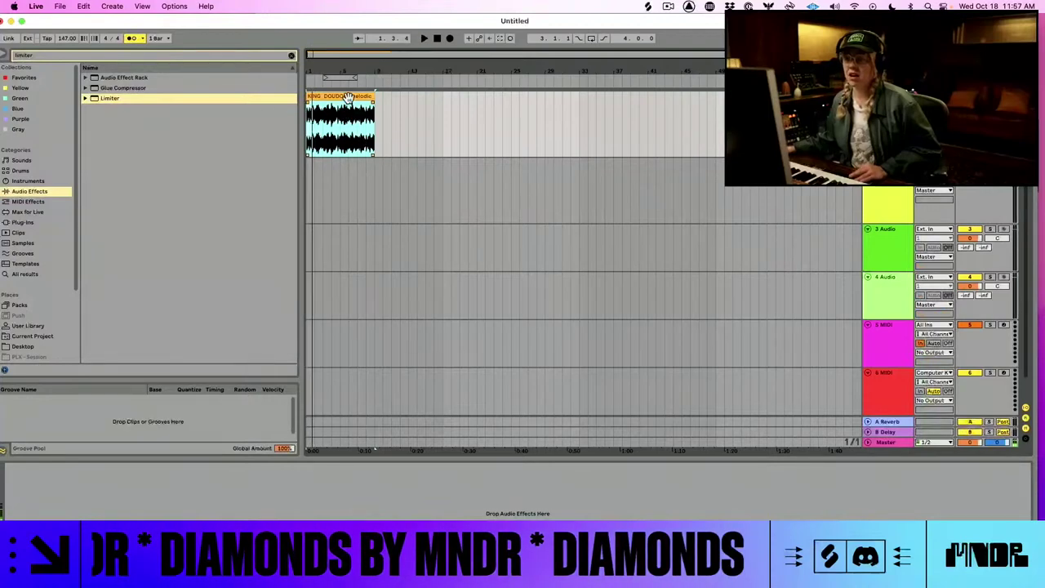
- Open the music box clip, toggle its Warp off and on again, and play it against the metronome
double_click(348, 96)
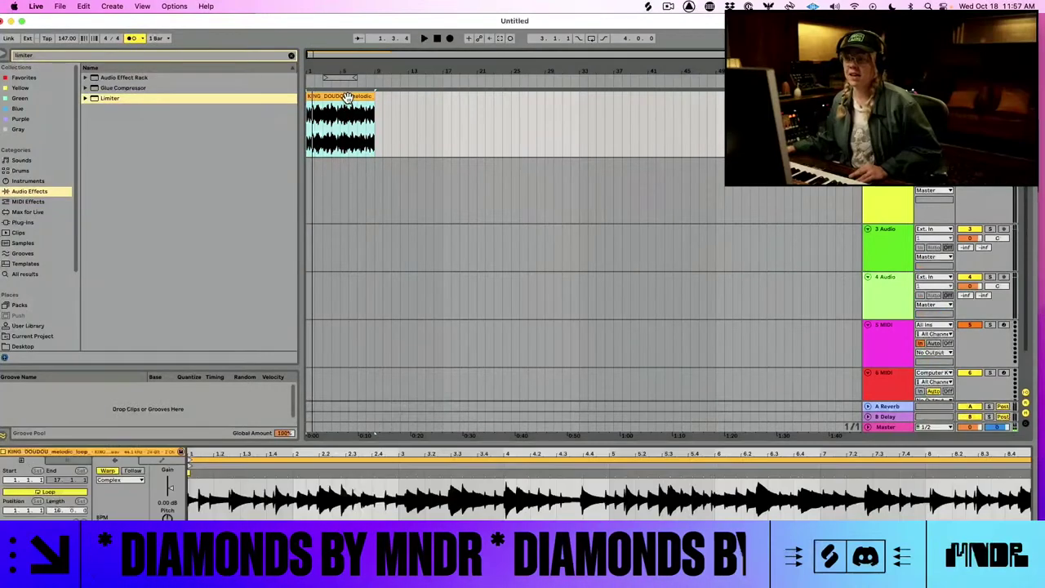
left_click(109, 472)
key("space")
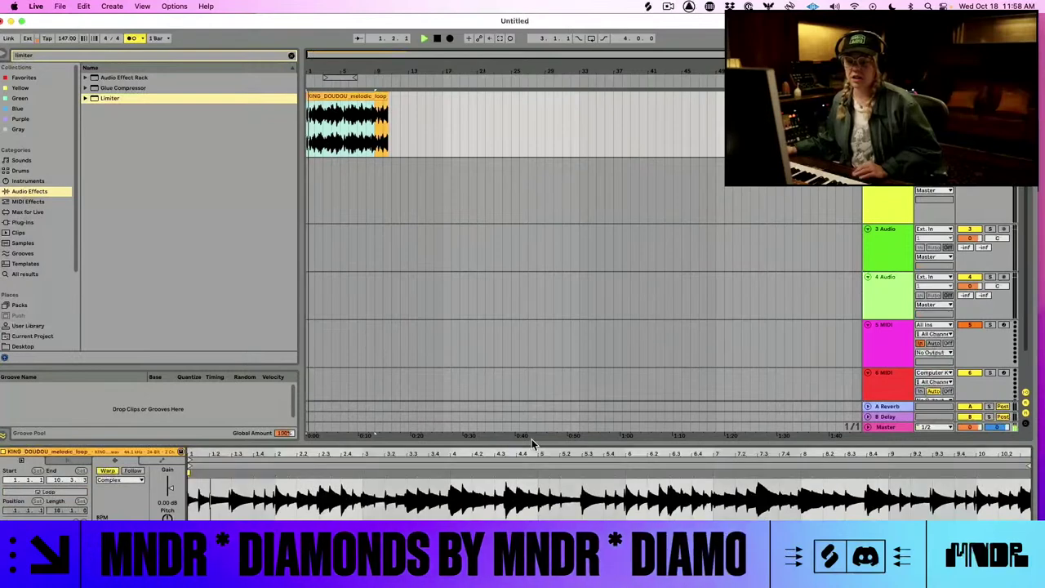
right_click(190, 479)
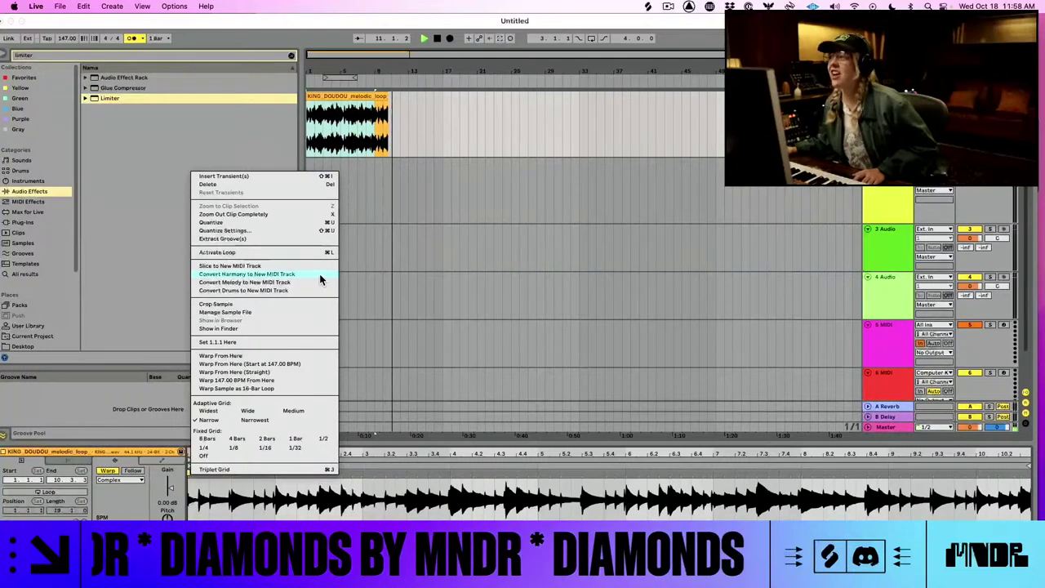
left_click(704, 277)
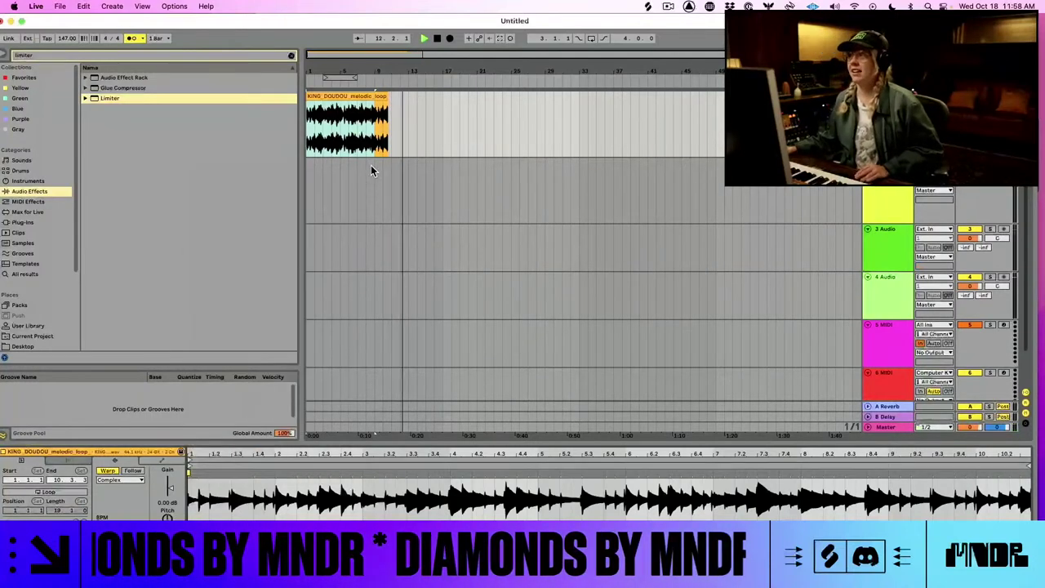
- Set the arrangement loop to start at 1.1.1 with a length of eight bars
left_click(382, 78)
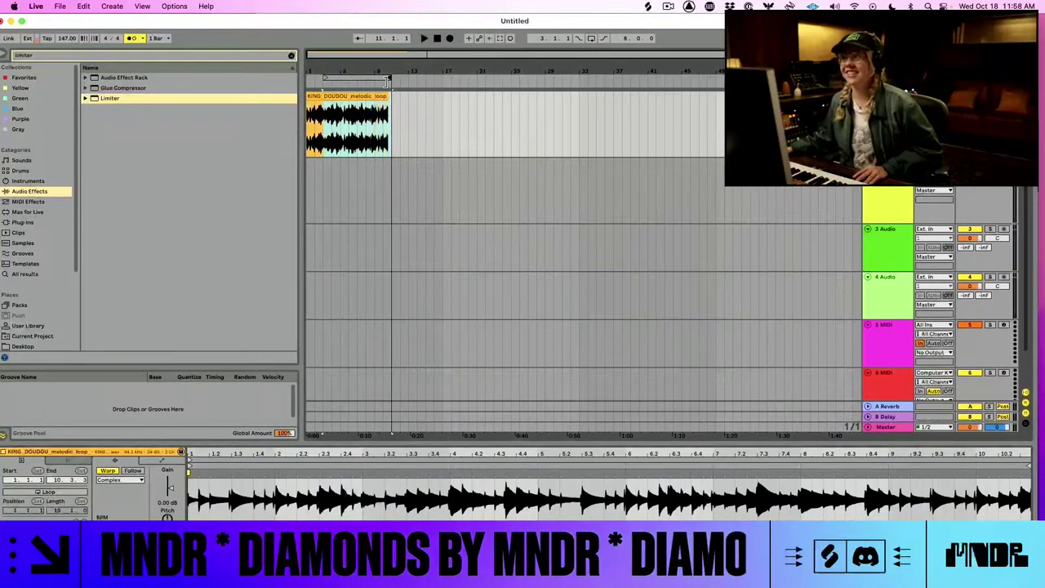
left_click(374, 78)
left_click(305, 74)
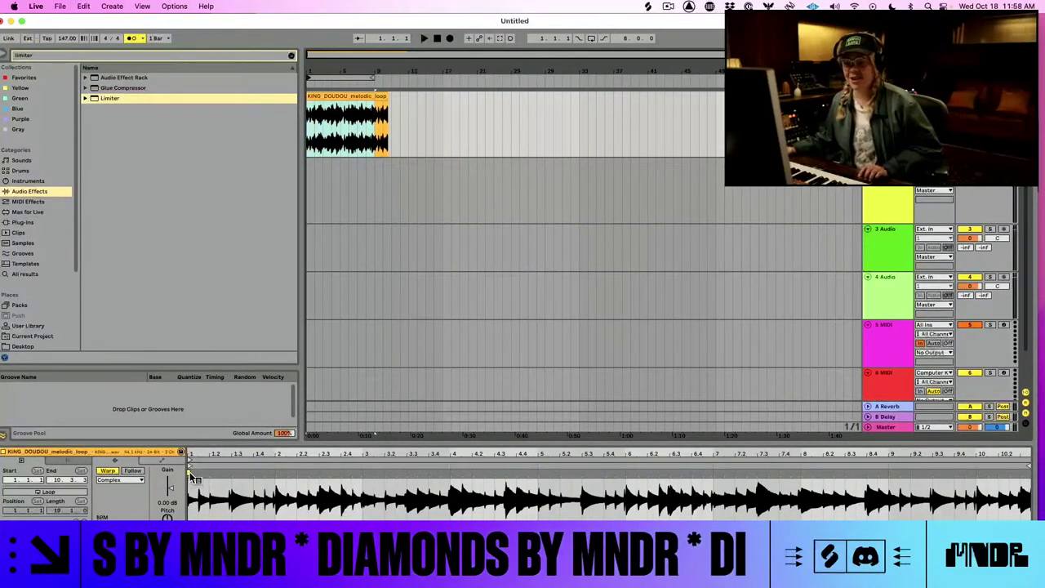
- Rewarp the music box clip from its first beat with Warp From Here (Straight) and play it back
right_click(193, 477)
left_click(225, 371)
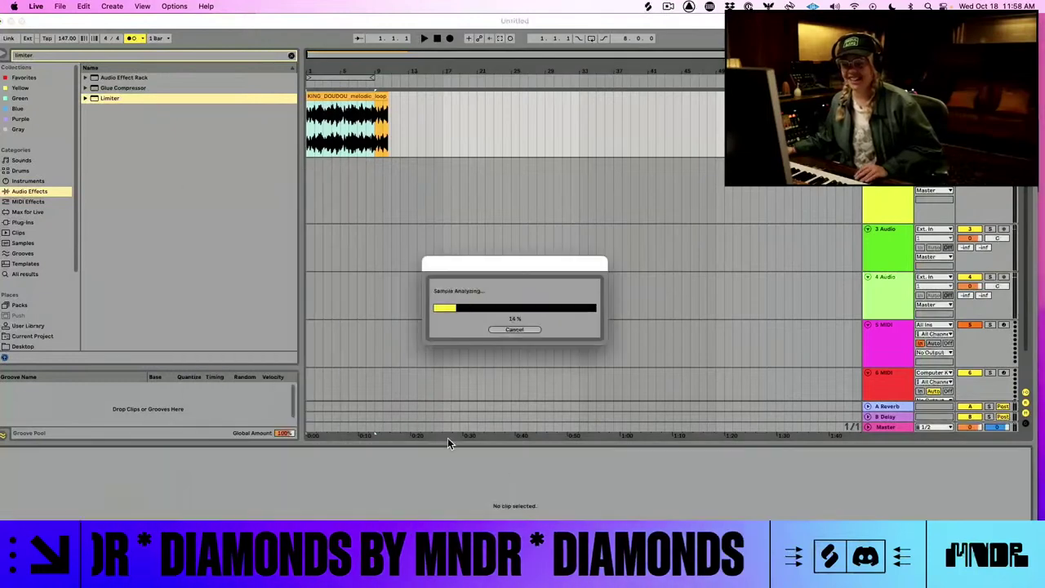
key("space")
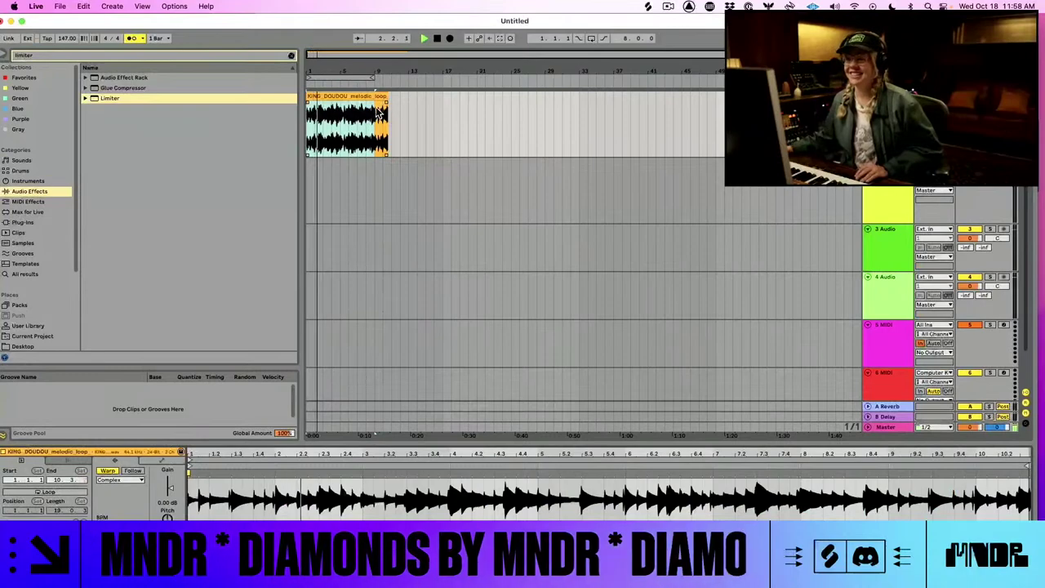
- Delete the part of the music box clip beyond bar 9 and enable looping over the eight-bar region
left_click_drag(377, 115, 394, 117)
key("Delete")
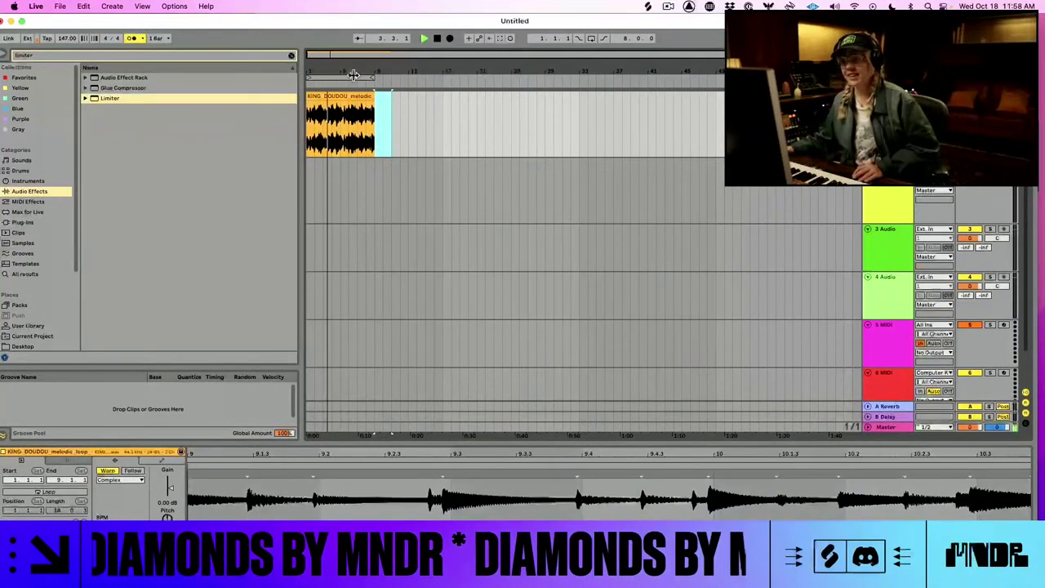
left_click(354, 75)
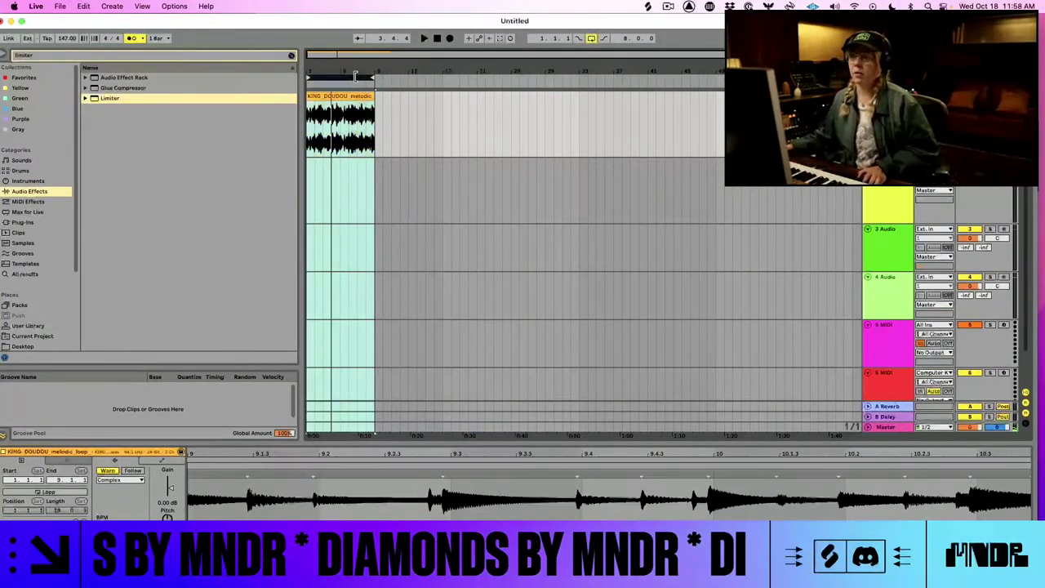
- Switch to Splice, search the samples for "trap beat loop 147" and add the SO_BA_130 songstarter to the library
key("super+Tab")
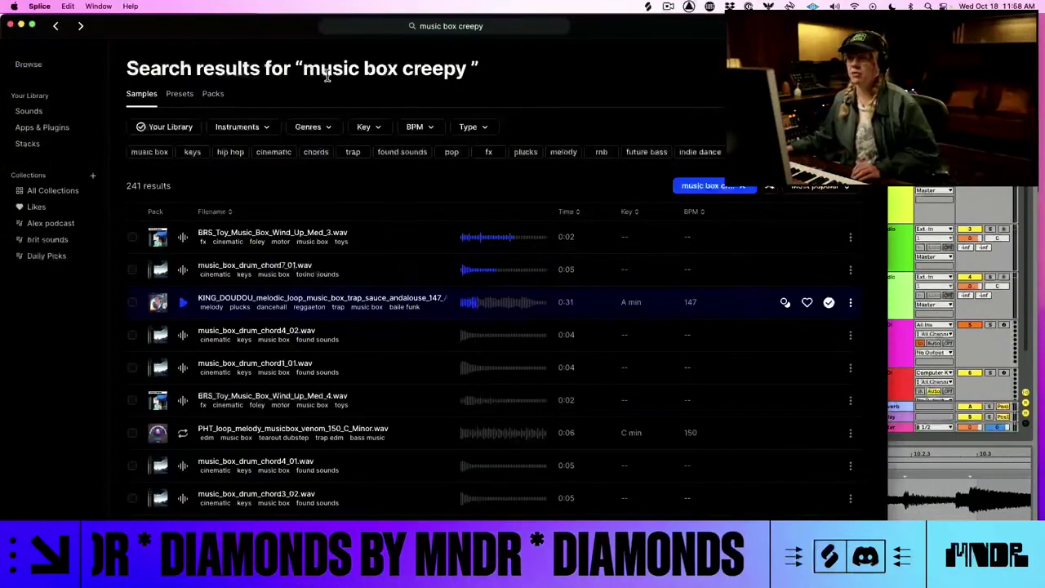
left_click(494, 28)
key("BackSpace")
type("trap beat l")
key("Return")
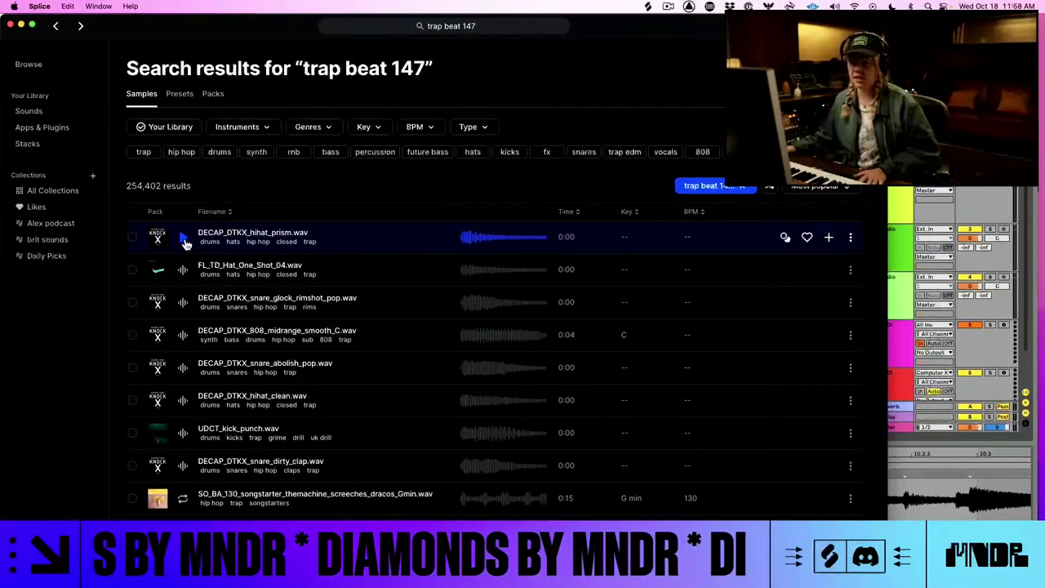
left_click(468, 25)
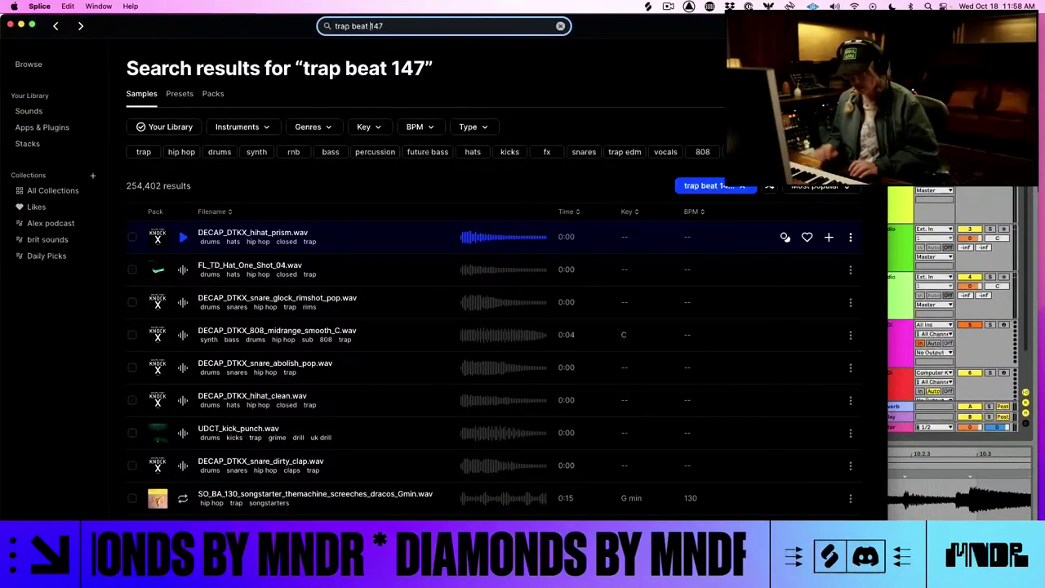
key("Return")
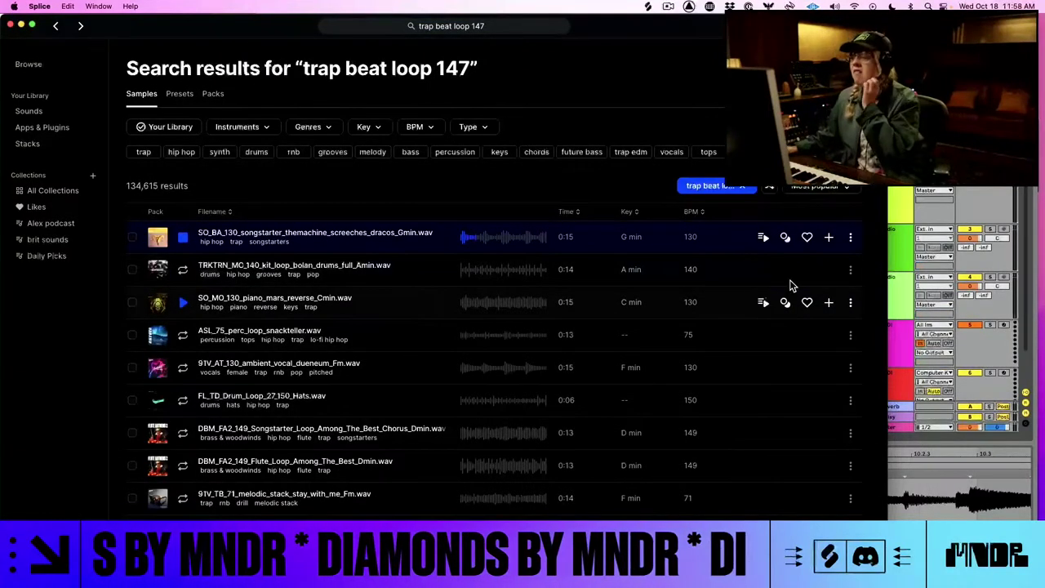
left_click(828, 236)
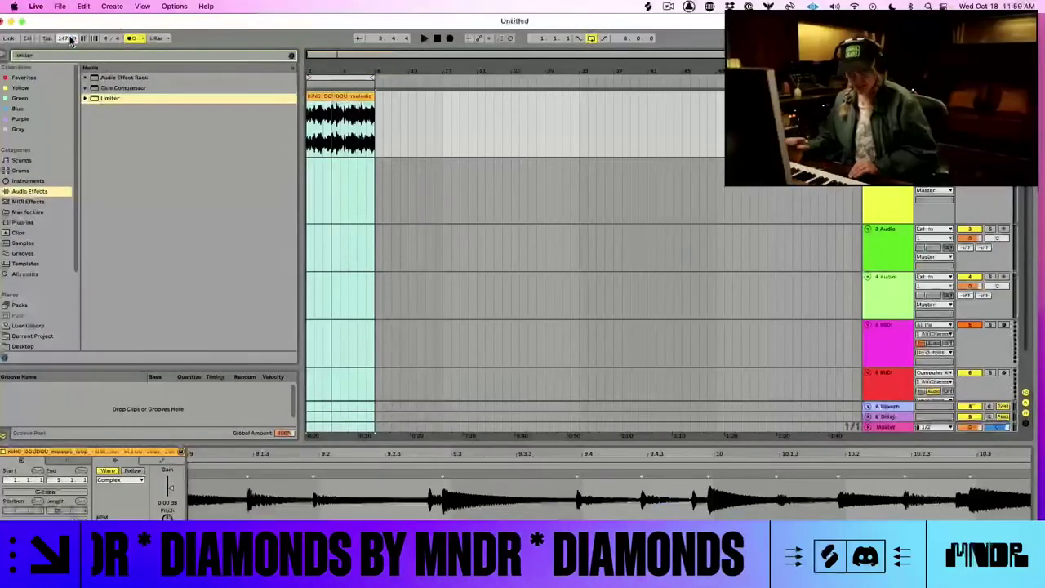
- Place the TRKTRN_MC_140 bolan full drum loop from Splice at the start of Live's second audio track and play it
key("super+Tab")
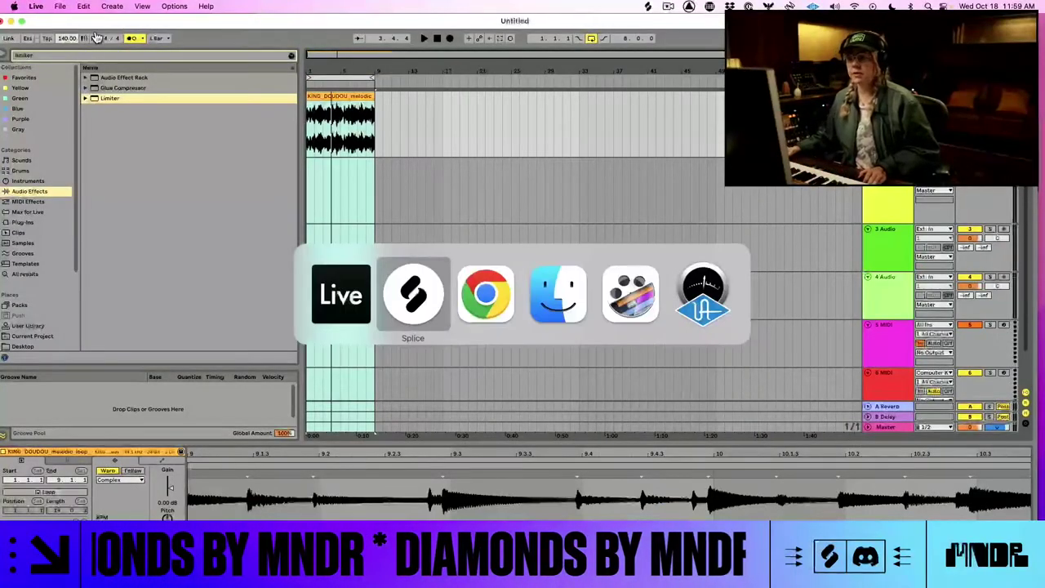
left_click_drag(292, 278, 307, 197)
key("super+Tab")
key("space")
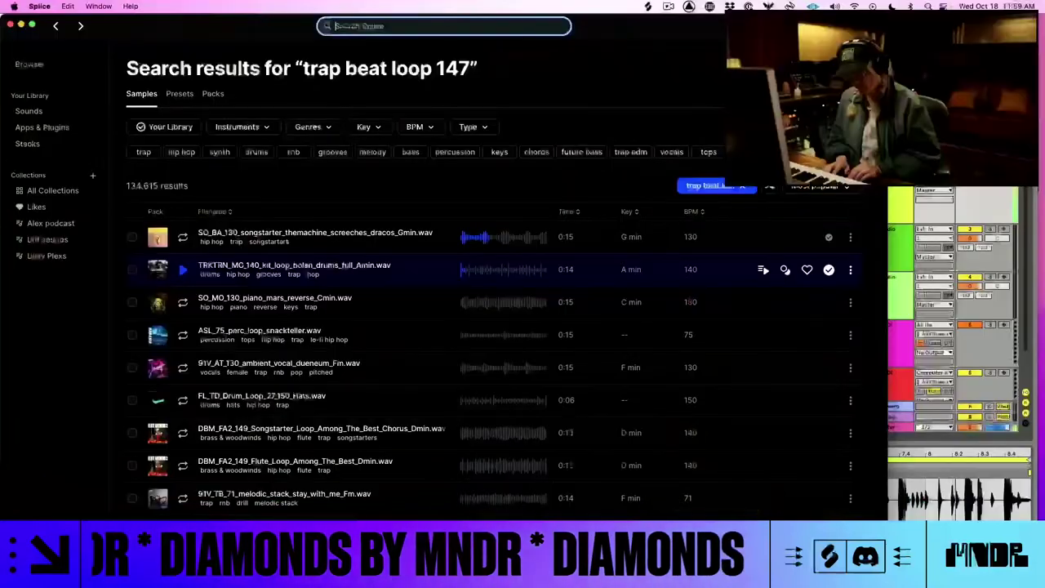
- Search the Splice samples for "trap bass distorted"
type("bass distorted")
key("Return")
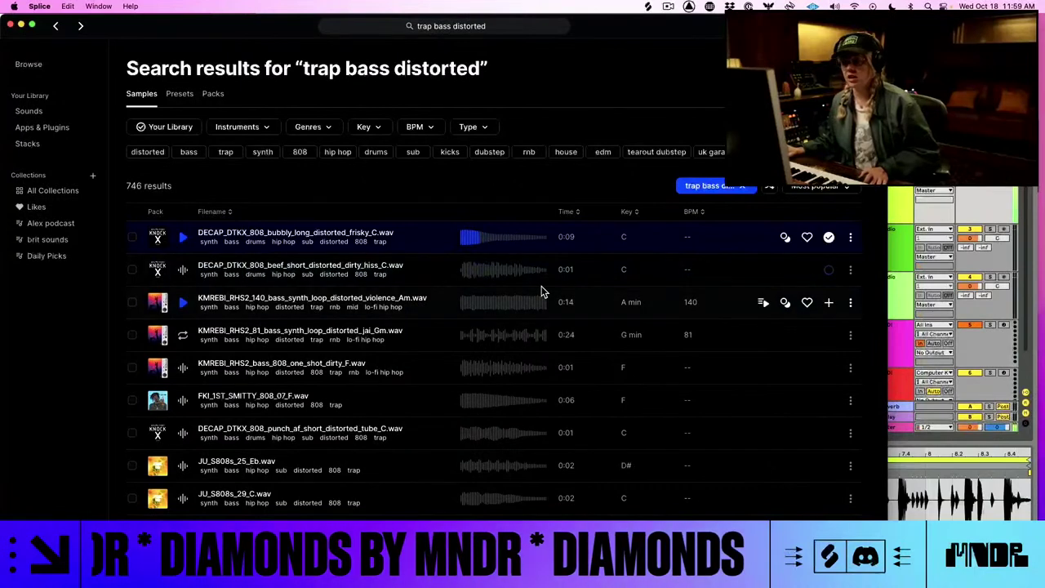
- Place the DECAP_DTKX_808_beef_short_distorted_dirty_hiss_C sample at the start of Live's third audio track
left_click_drag(523, 280, 310, 244)
key("super+Tab")
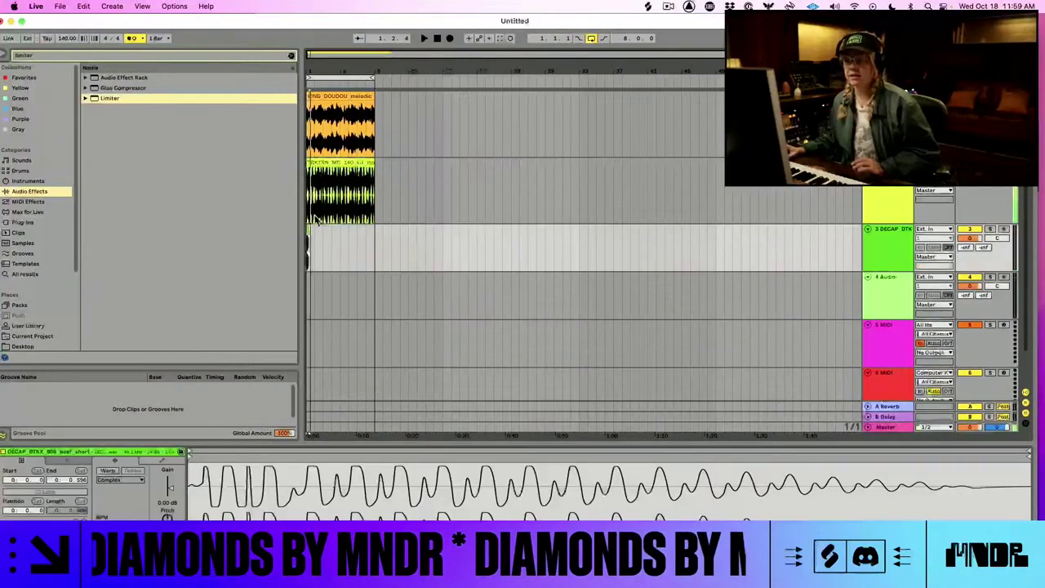
left_click_drag(321, 67, 314, 233)
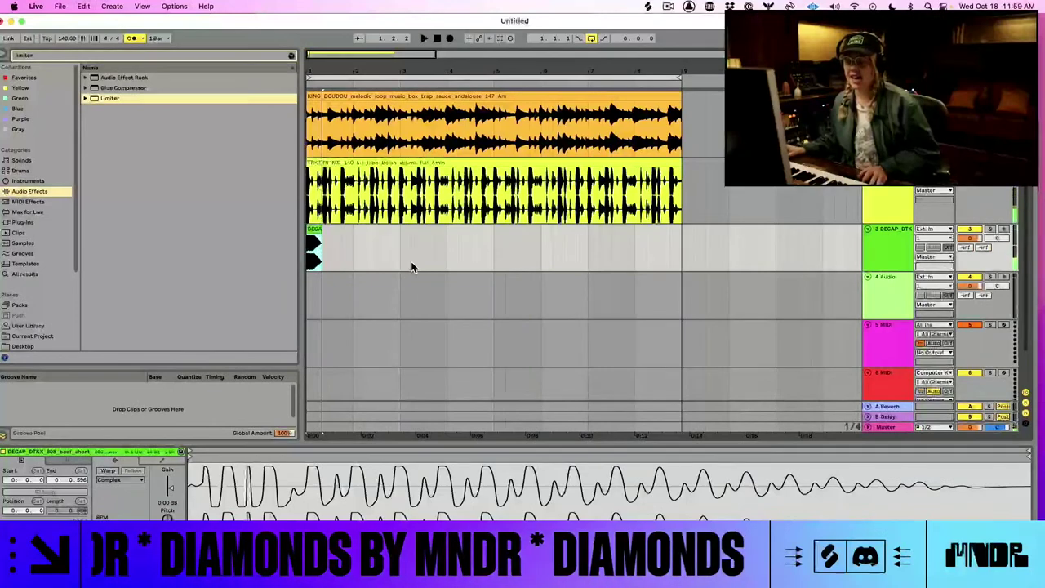
- Replace the short 808 on Live's third track with DECAP_DTKX_808_bubbly_long_distorted_frisky_C from Splice, starting at bar 1
key("super+Tab")
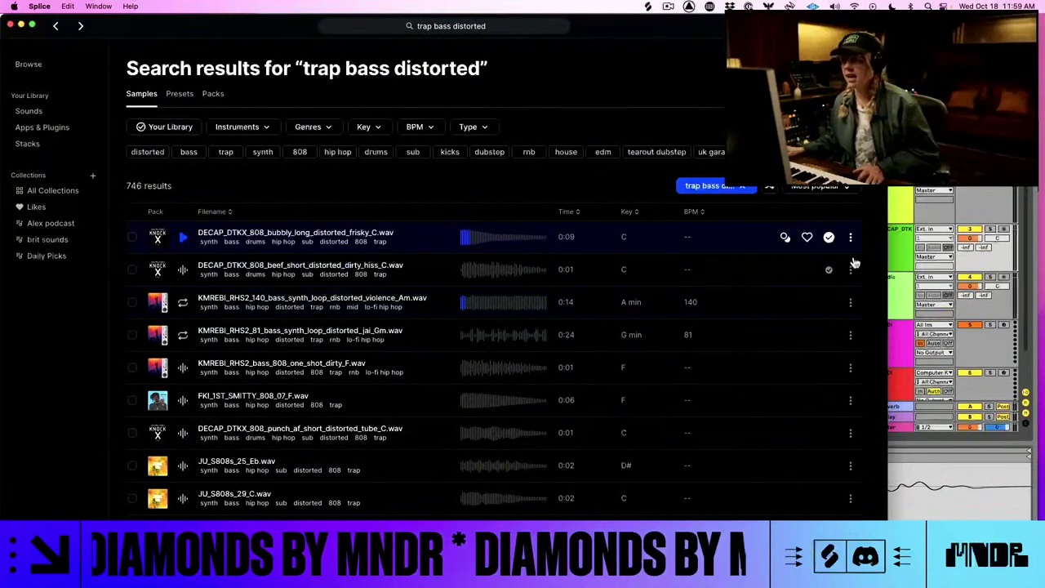
left_click_drag(678, 242, 308, 258)
key("super+Tab")
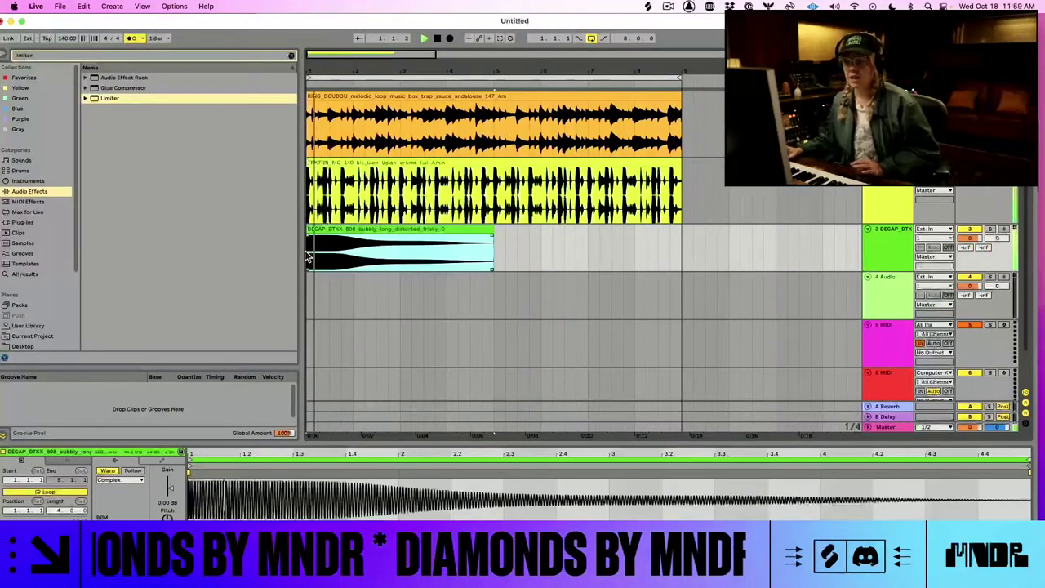
- Lower the third track's volume to about -6 dB and play the 808 against the other loops
left_click_drag(349, 72, 363, 92)
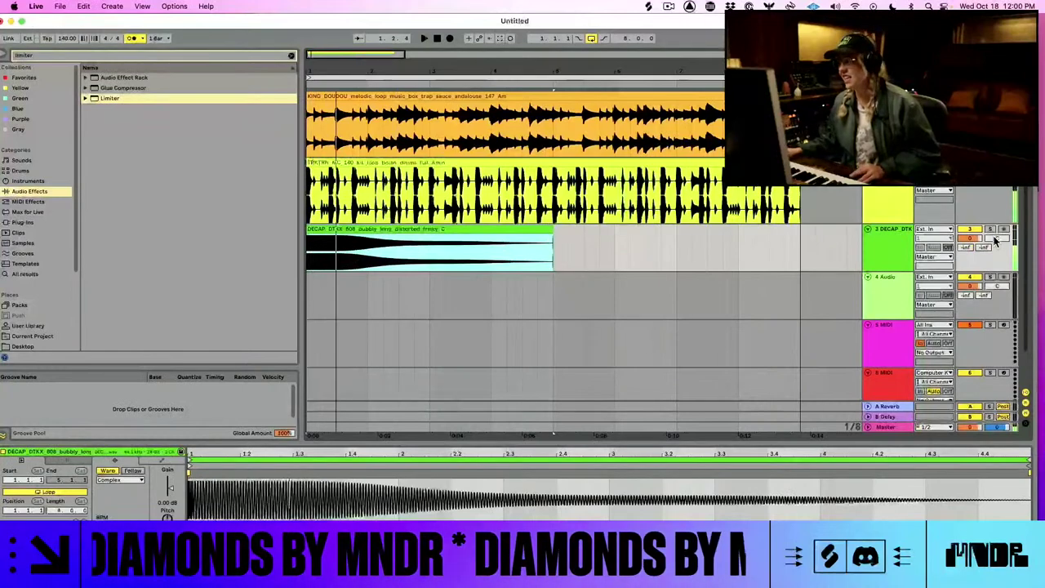
left_click_drag(972, 240, 972, 252)
key("space")
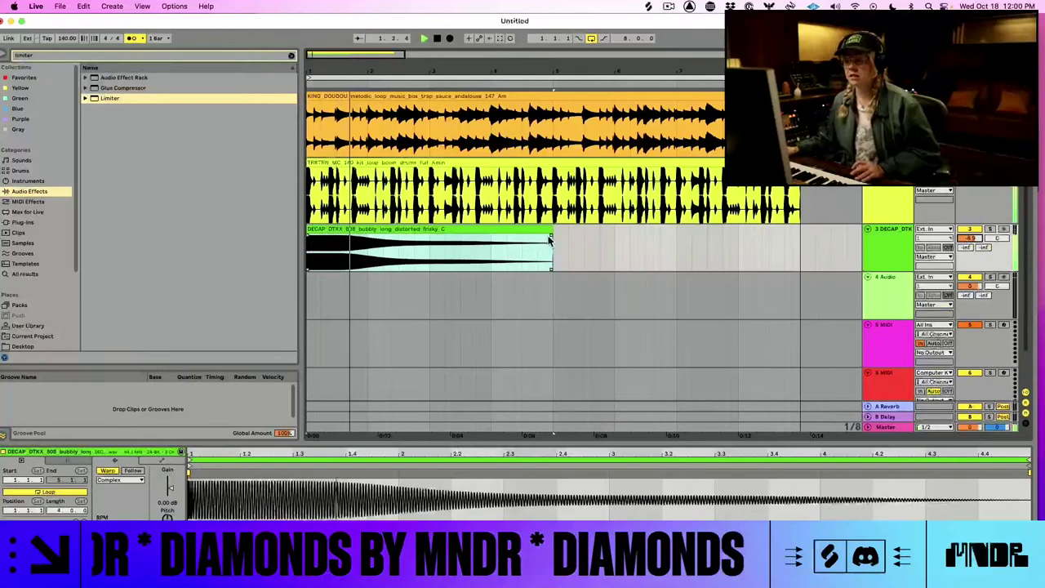
- Trim the 808 clip on the third track to end at 1.2.3 and duplicate it directly behind itself
left_click_drag(546, 242, 321, 233)
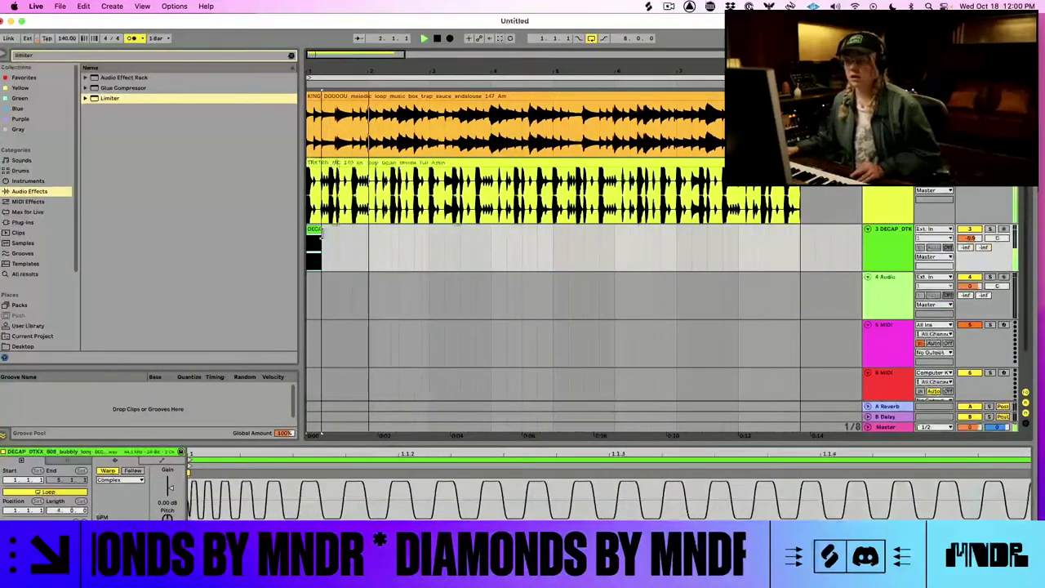
left_click_drag(324, 73, 376, 73)
left_click_drag(371, 232, 403, 231)
key("super+d")
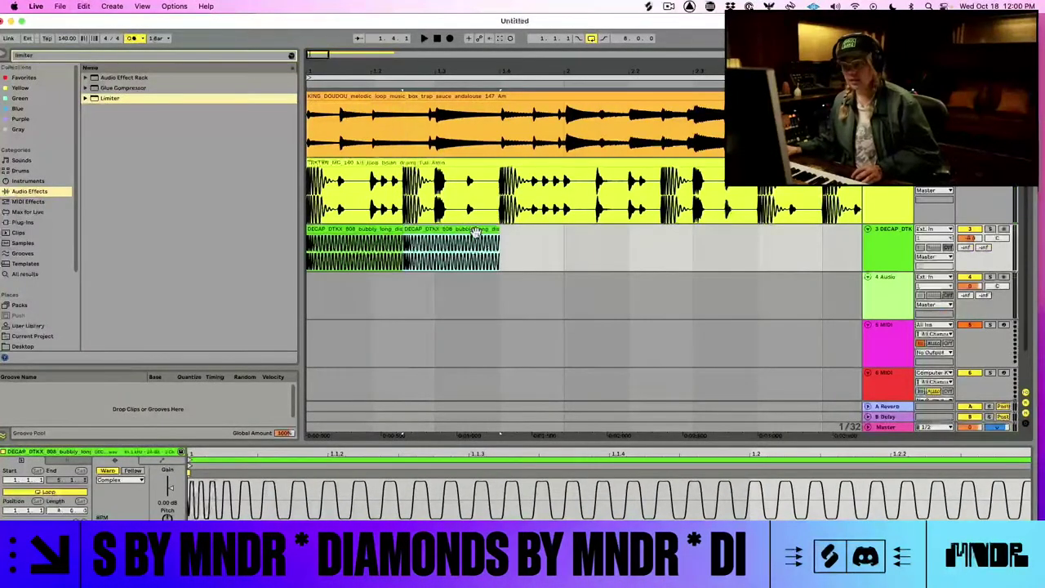
- Shorten the second 808 clip to end at 1.3, duplicate it, and extend the copy to end at 1.4
left_click_drag(497, 231, 435, 231)
key("super+d")
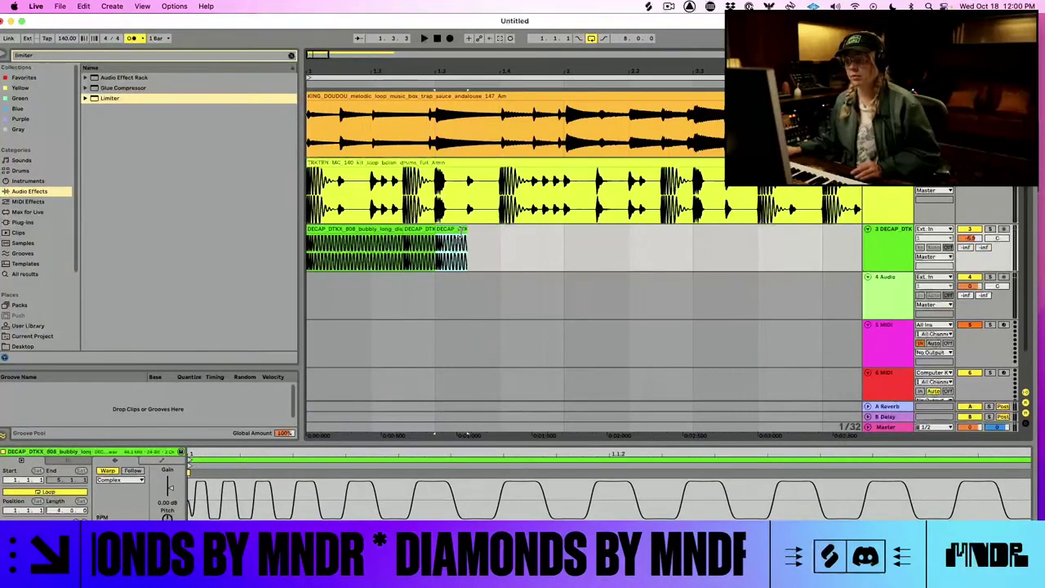
left_click_drag(466, 231, 504, 236)
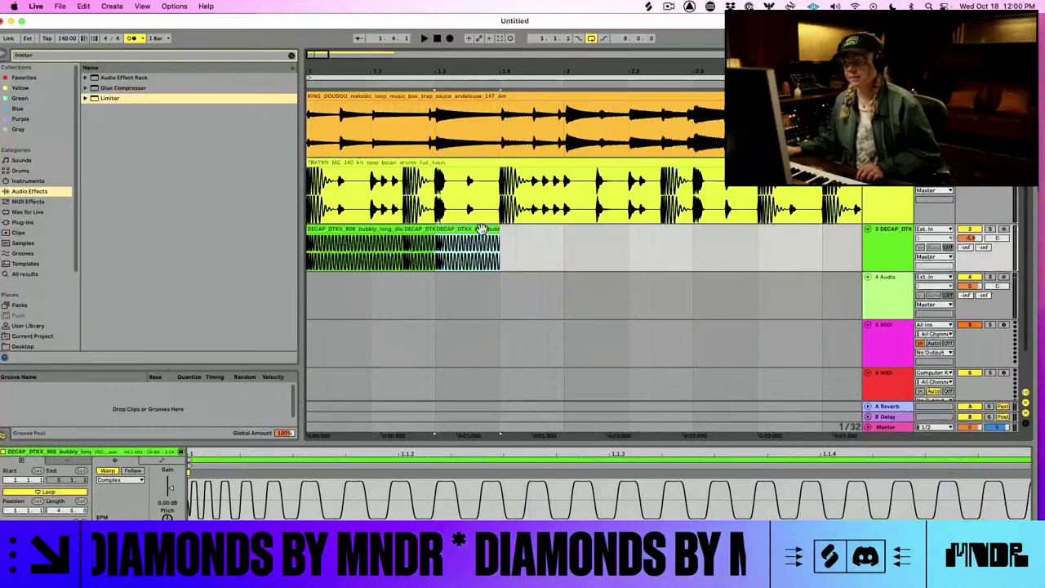
- Duplicate the last 808 clip twice and move the final copy half a beat later to start at 2.1.3
key("super+d")
key("super+d")
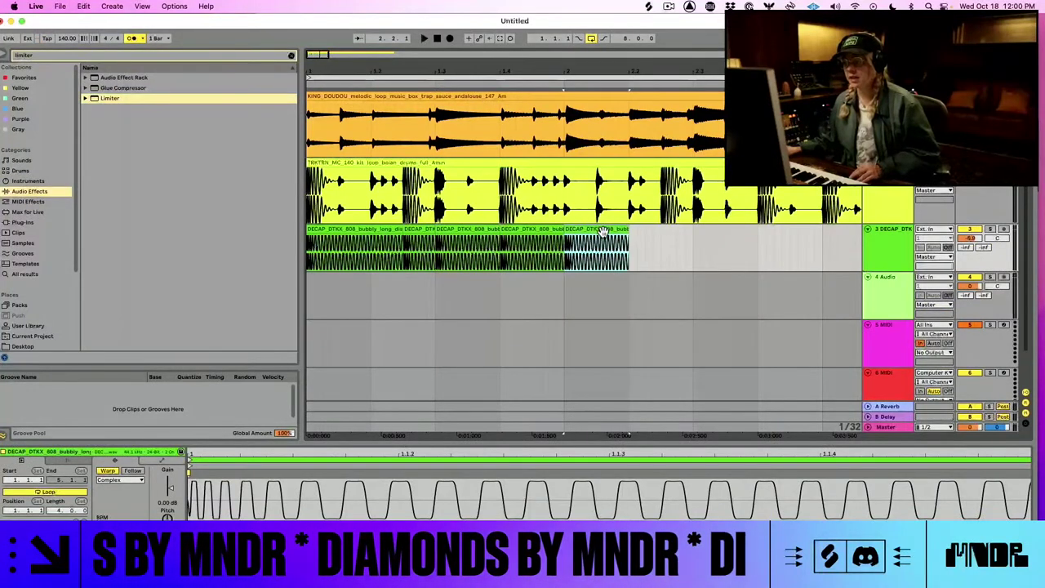
left_click_drag(599, 230, 632, 245)
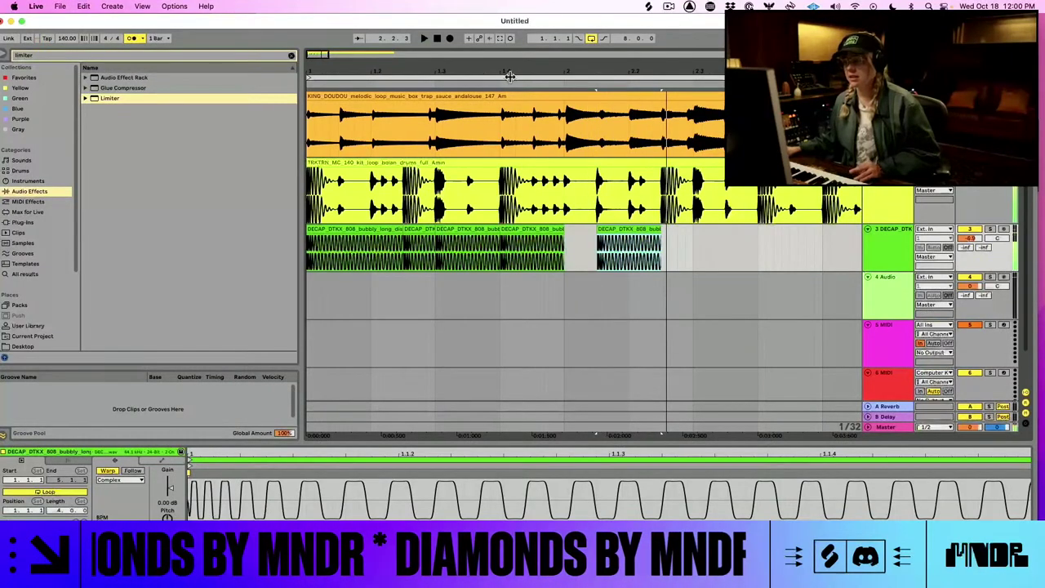
- Play from the start, place short 808 clips at 2.2.3 and 2.3, and extend the clip at 1.4 up to 2.2.3
key("space")
double_click(436, 39)
key("space")
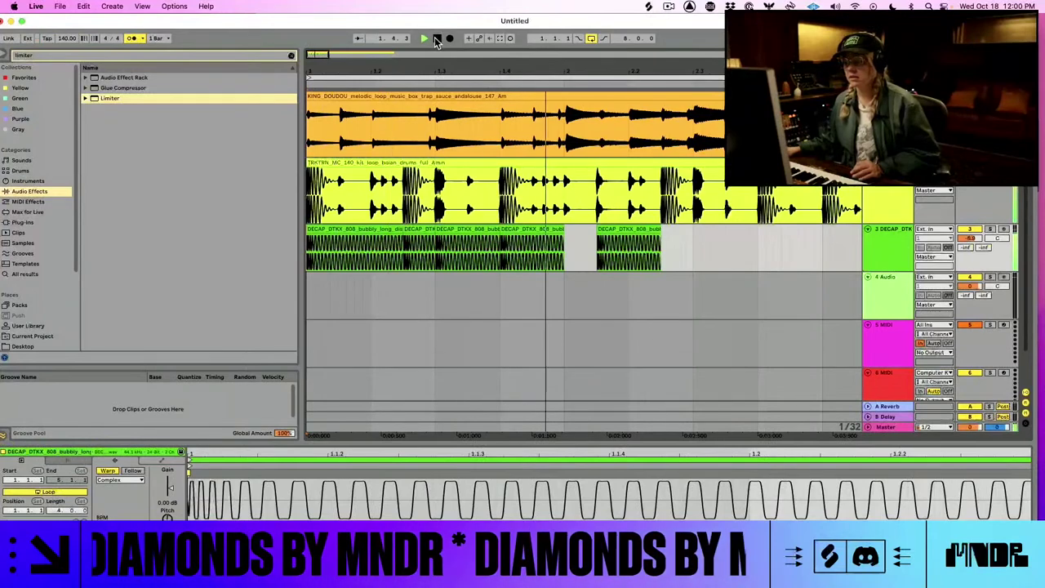
left_click_drag(630, 229, 692, 228)
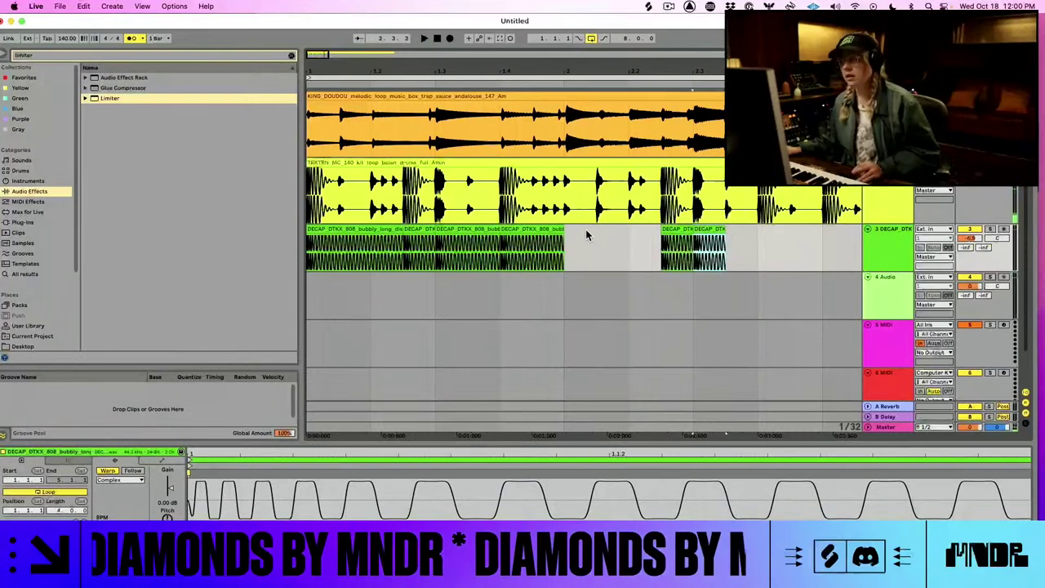
left_click_drag(572, 234, 661, 232)
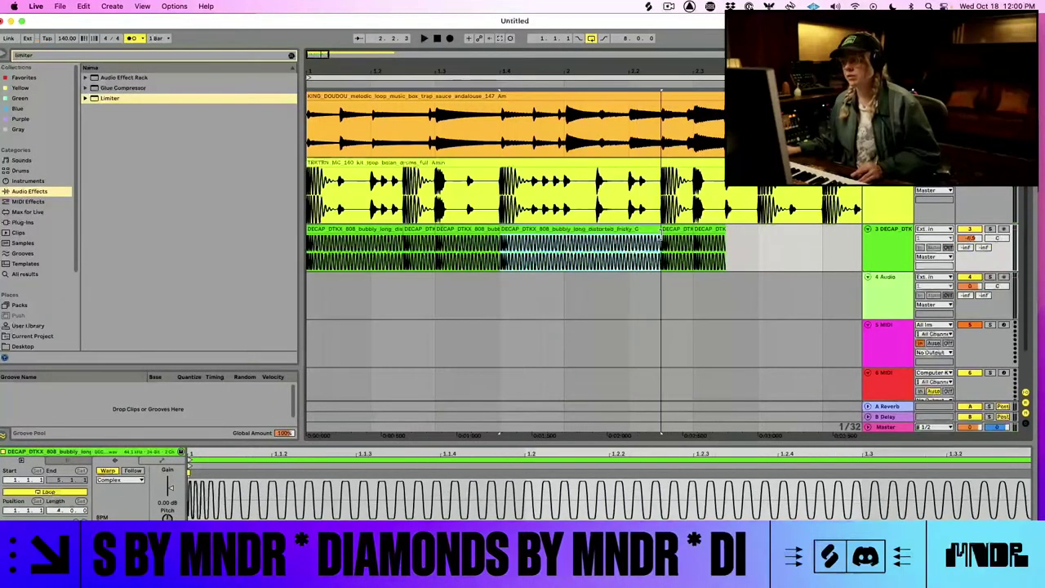
- Extend the 808 clip at 2.3 to 2.4, add a copy filling up to bar 3, and remove the surplus copy after it
left_click_drag(584, 64, 578, 38)
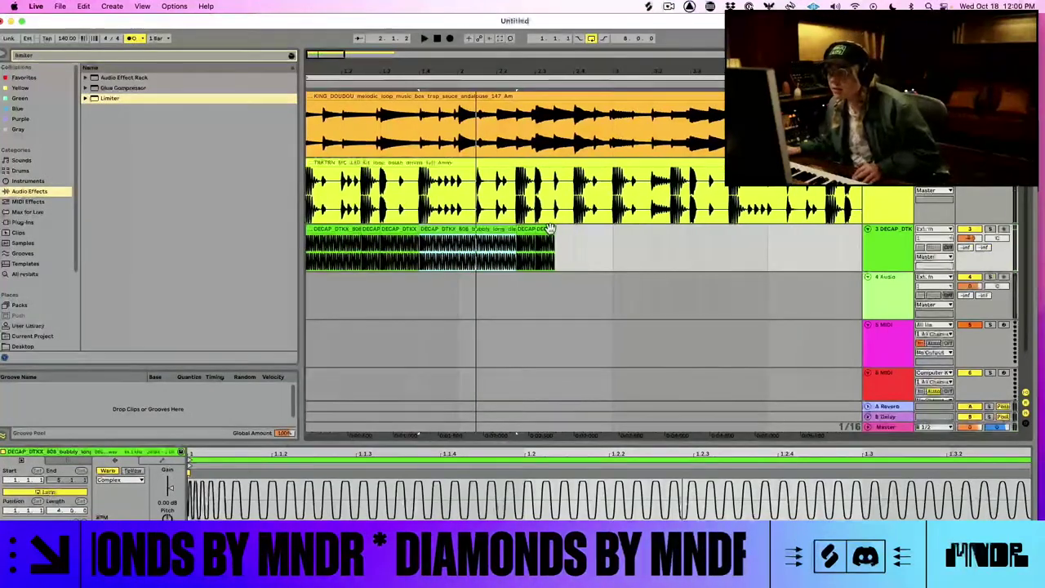
left_click_drag(553, 229, 574, 231)
key("super+d")
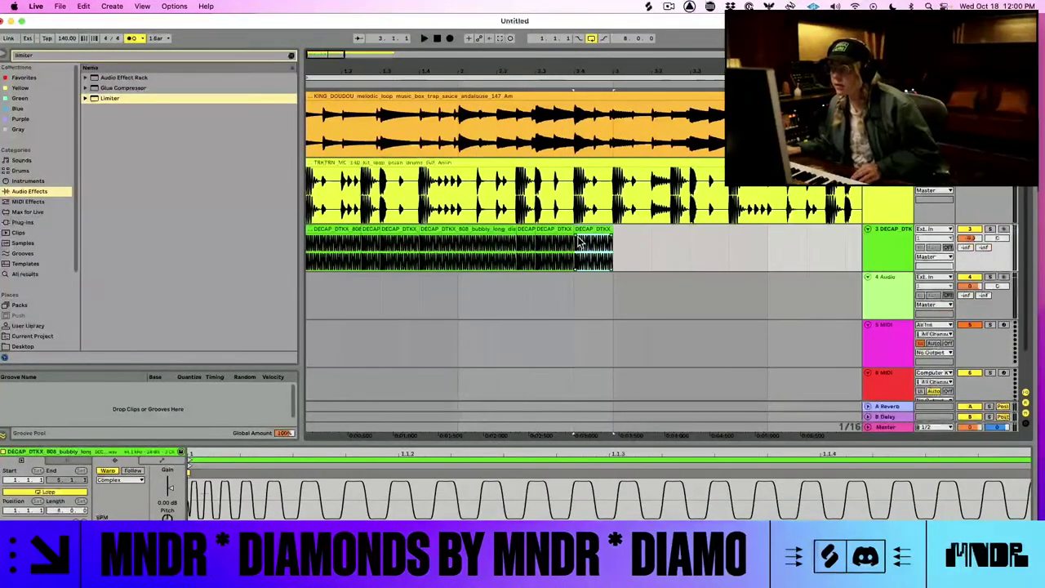
key("super+d")
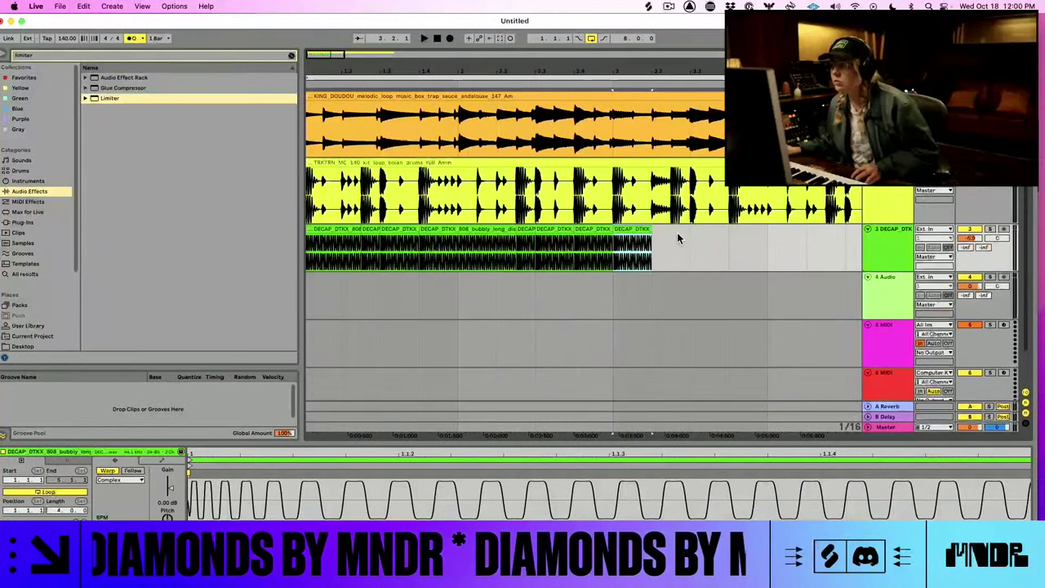
left_click_drag(647, 229, 614, 231)
key("Delete")
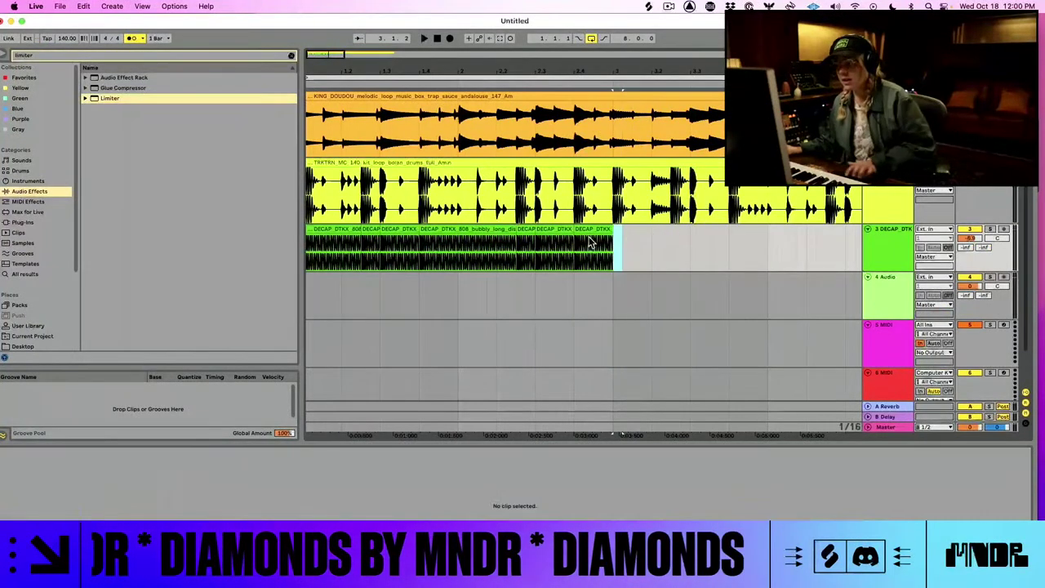
- Consolidate all the 808 clips in bars 1 and 2 of the third track into one clip
left_click(598, 229)
left_click(333, 229, "shift")
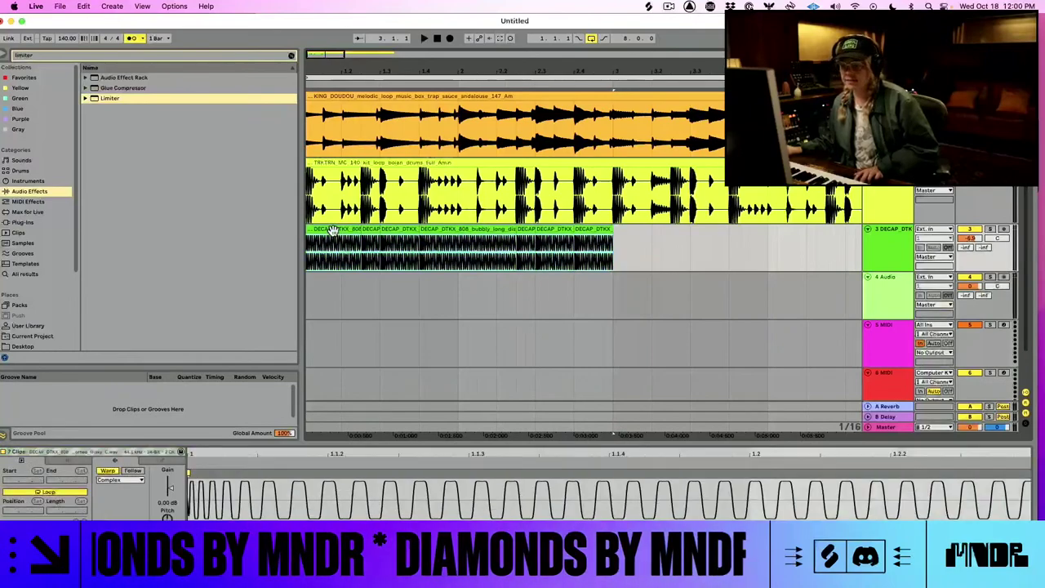
key("super+j")
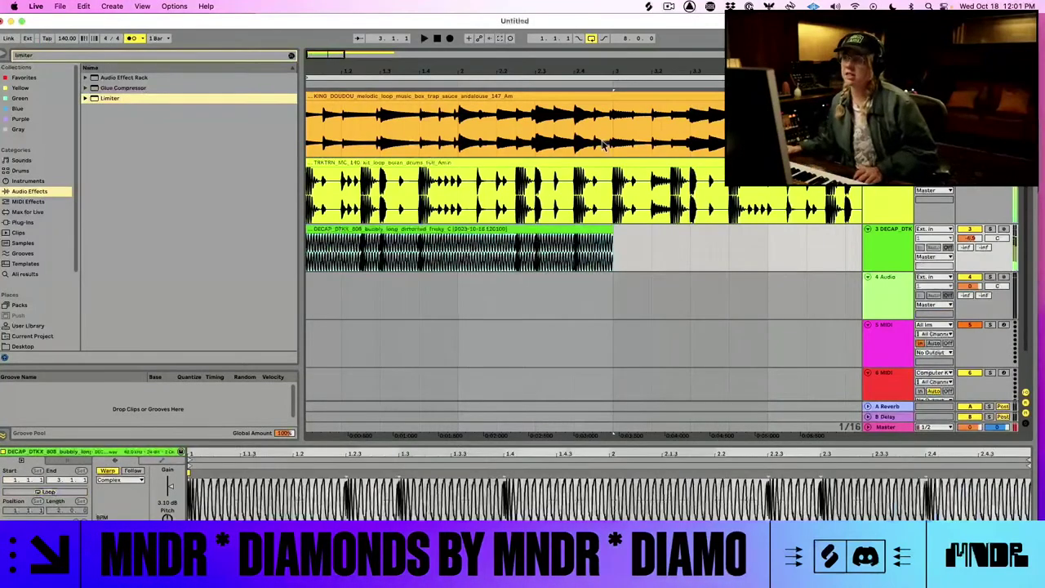
- Duplicate the consolidated two-bar 808 clip three times to fill eight bars and play from the start
left_click_drag(462, 73, 463, 69)
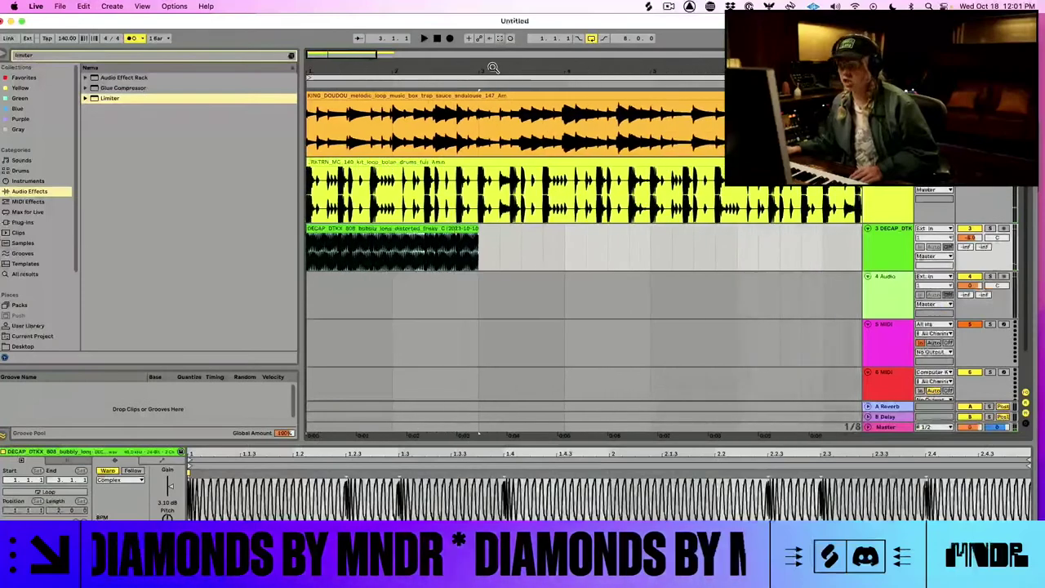
key("super+d")
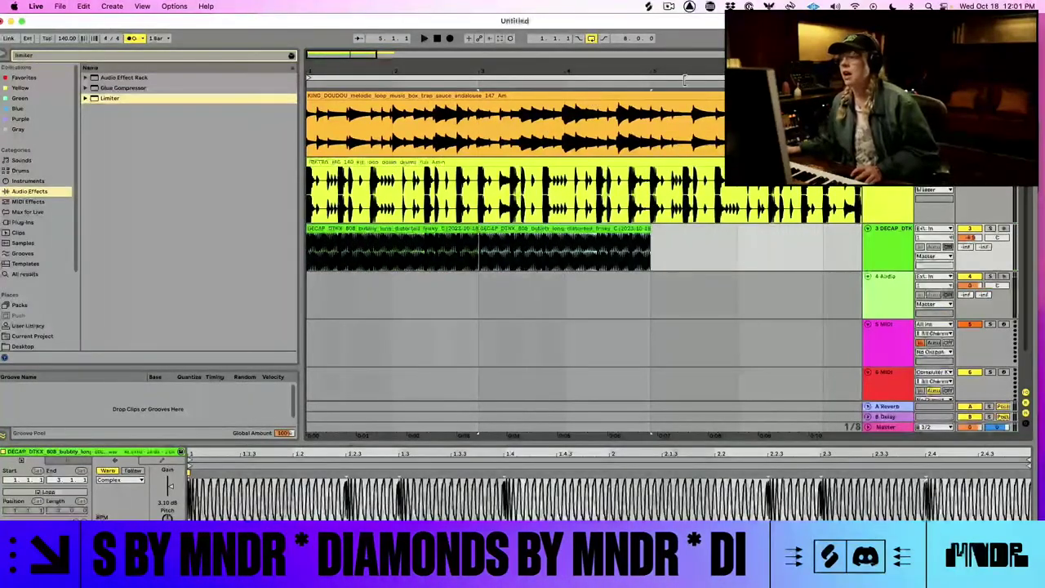
left_click_drag(681, 67, 629, 70)
key("super+d")
key("super+d")
key("space")
double_click(438, 39)
key("space")
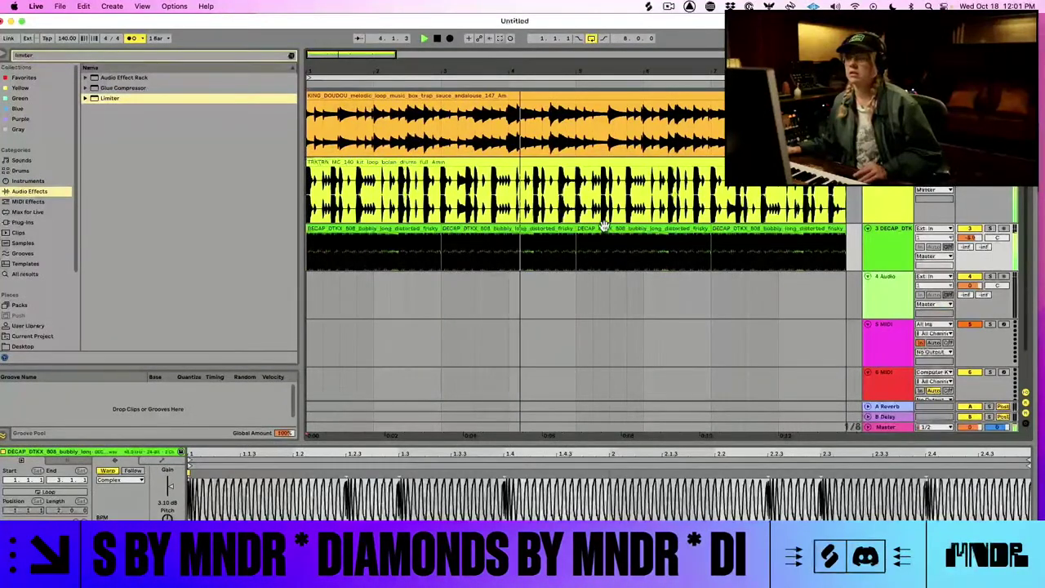
- Search the audio effects for "compre" and add a Compressor to the third track
left_click(882, 252)
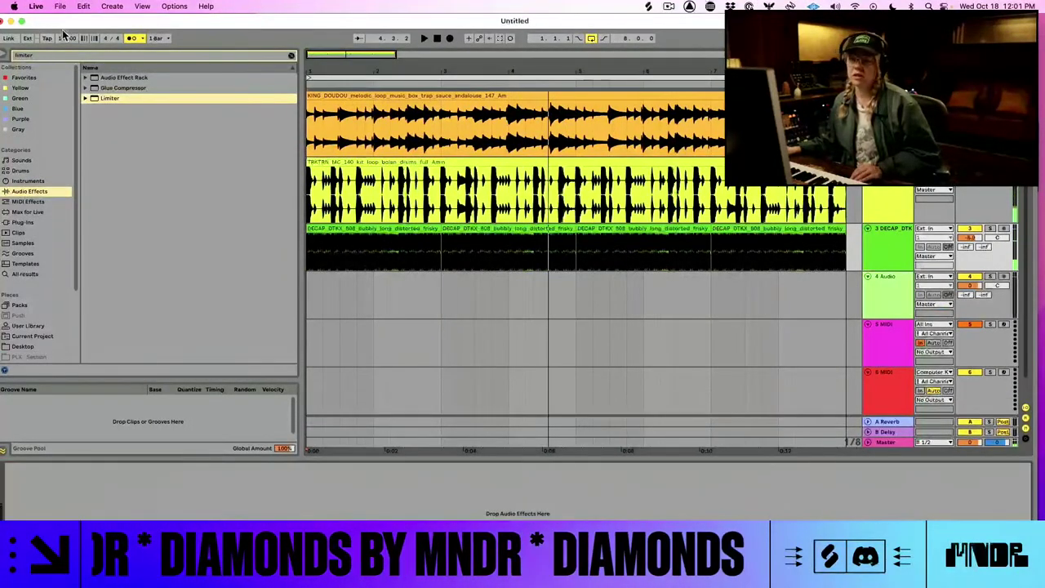
left_click(74, 55)
type("compre")
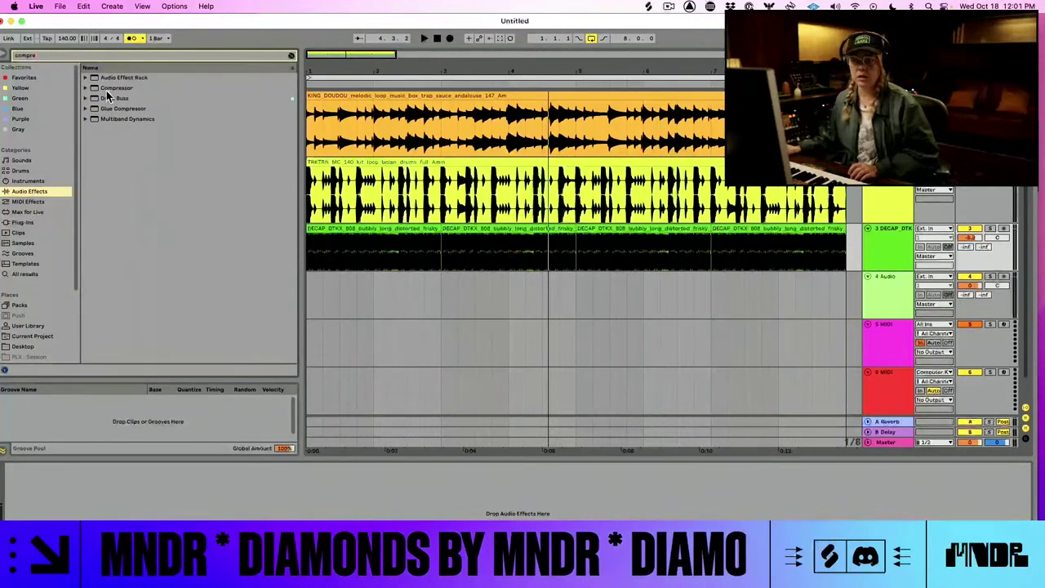
left_click(101, 89)
left_click_drag(913, 249, 903, 245)
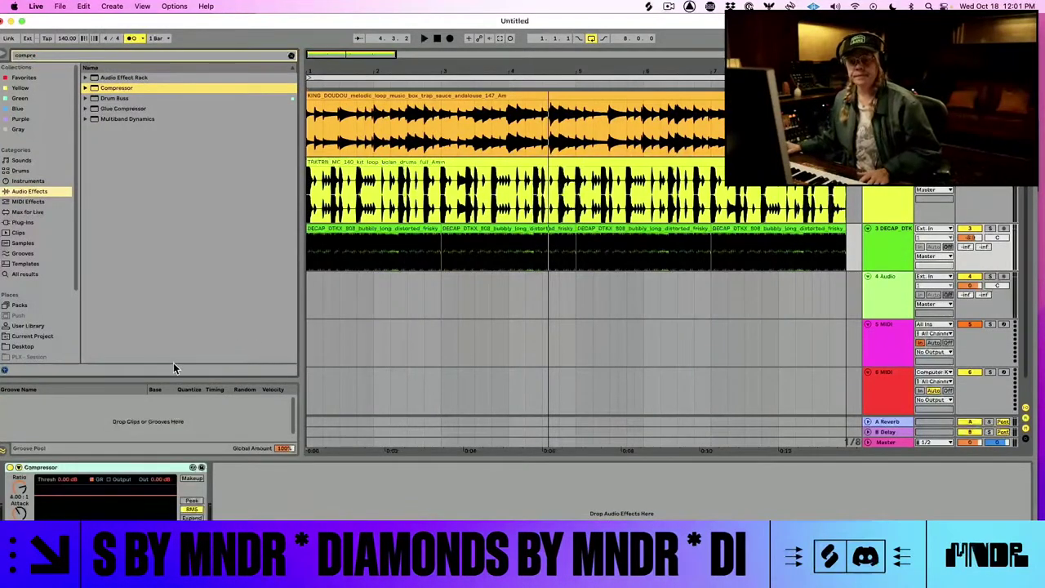
- Enable the Compressor's sidechain with the TRKTRN_MC drum track as its audio source and play the beat
left_click(18, 467)
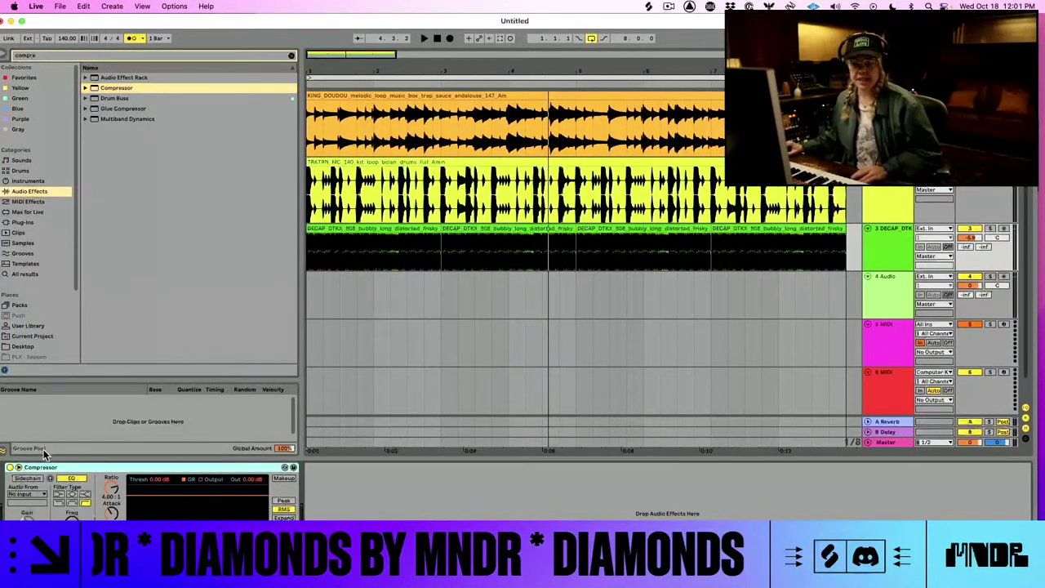
left_click(31, 479)
left_click(33, 494)
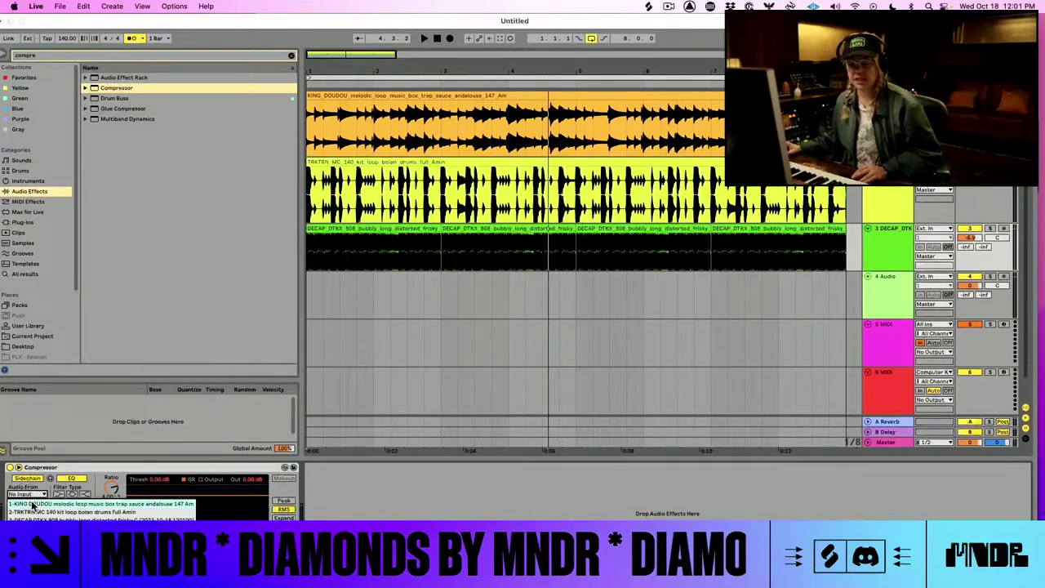
left_click(34, 512)
key("space")
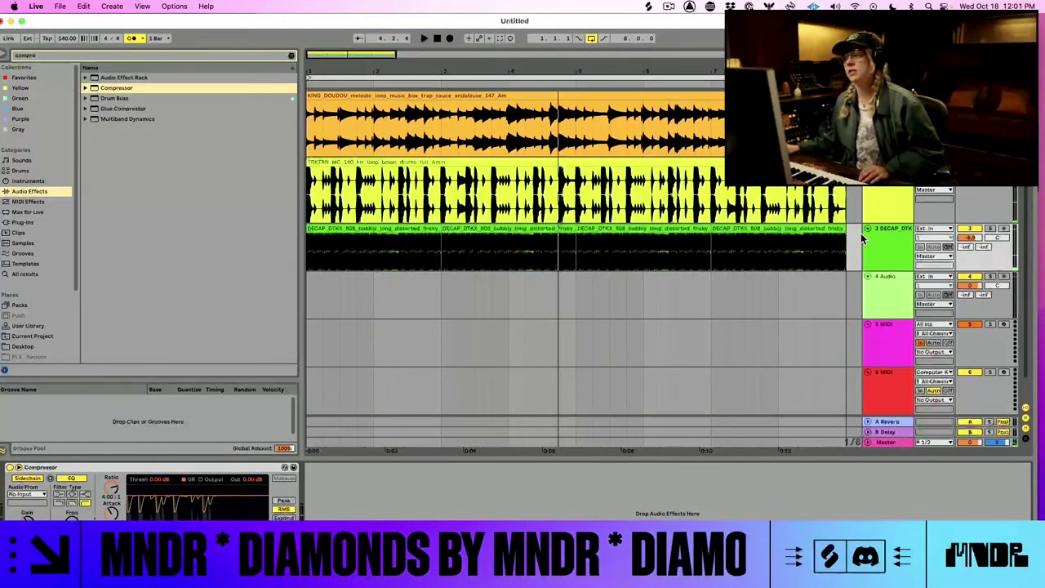
- Undo the Compressor, the 808 duplicates and the consolidation, and replay the separate 808 clips
key("super+z")
key("super+z")
key("super+z")
key("super+z")
key("space")
left_click_drag(333, 69, 332, 90)
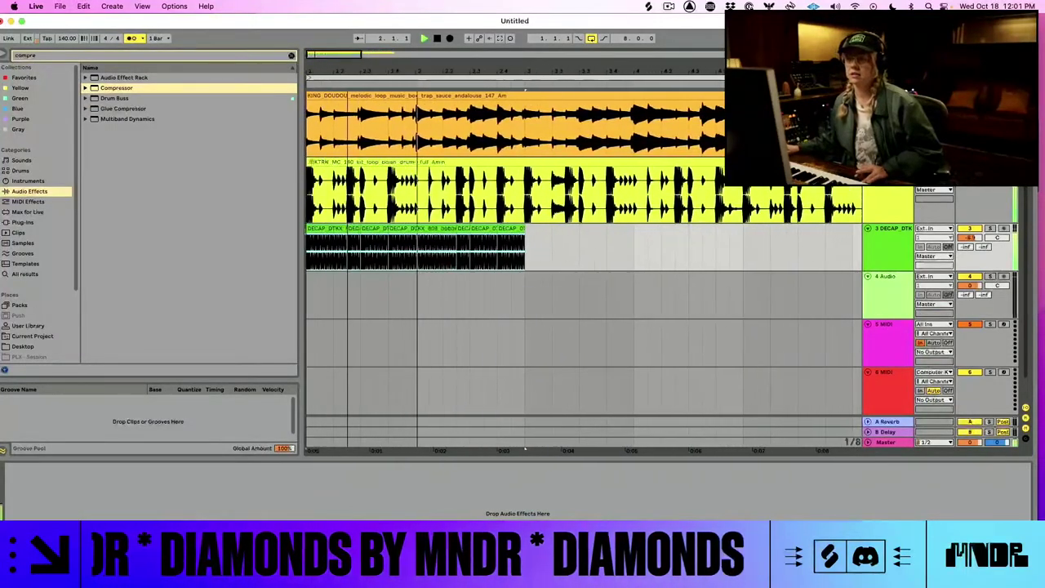
key("space")
- Delete all the 808 clips from 1.4 onward on the third track and play from the start
left_click(515, 229)
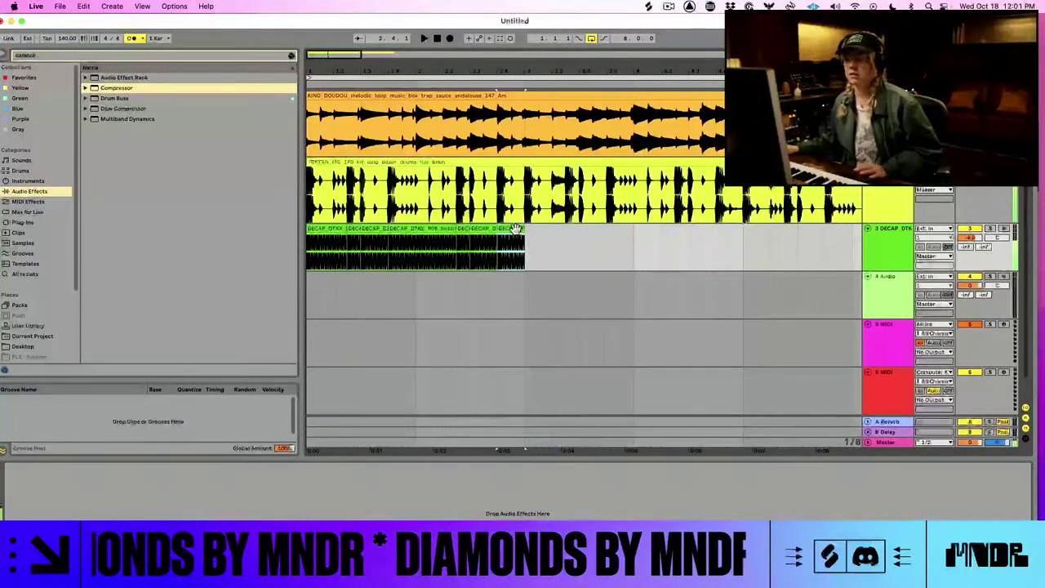
key("Delete")
left_click(411, 231)
key("Delete")
left_click(482, 232)
key("Delete")
left_click(463, 229)
key("space")
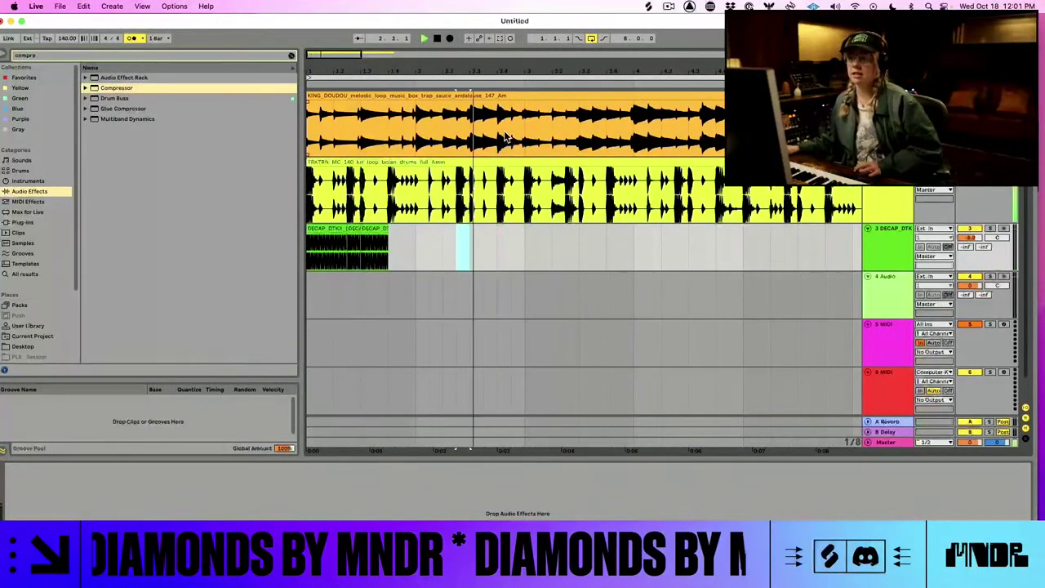
left_click(441, 39)
key("space")
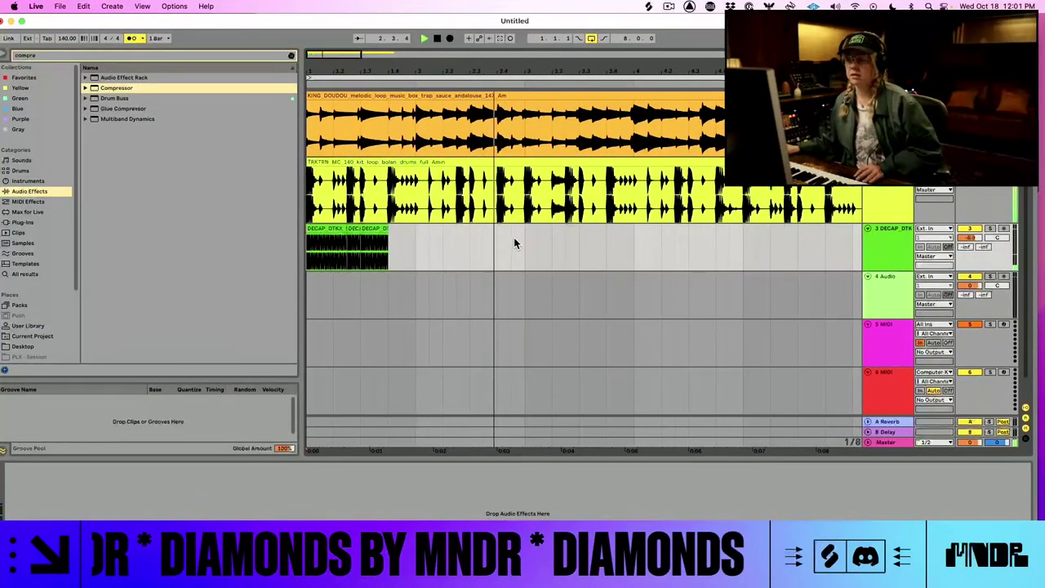
- Duplicate the first two bars of the third track, including the empty space, to bar 3 and play it
key("space")
left_click_drag(525, 245, 287, 250)
key("super+d")
key("space")
key("minus")
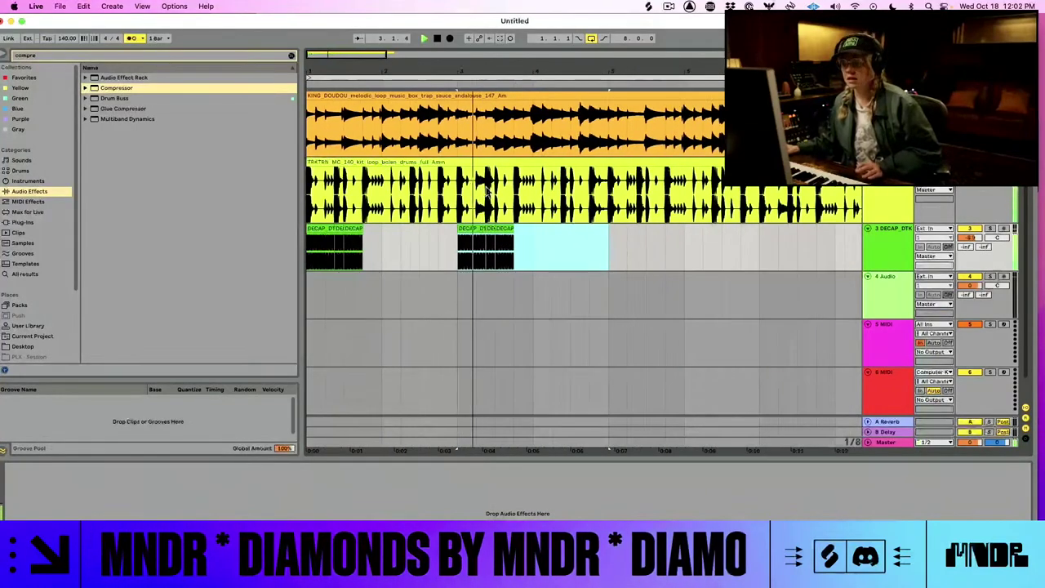
- Consolidate the three 808 clips at bar 3, set the new clip's warp mode to Complex Pro, and play it
left_click(473, 231)
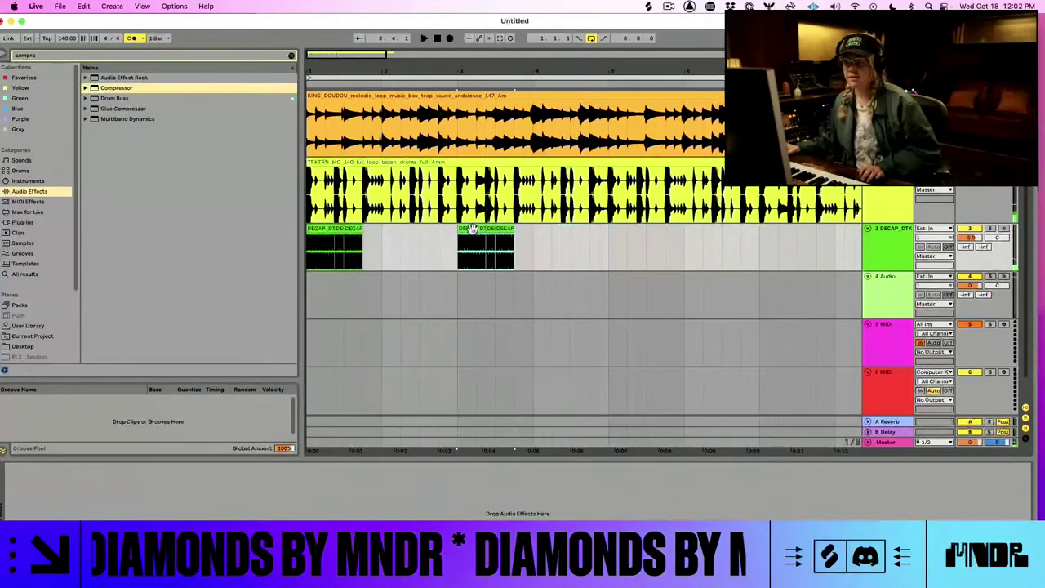
key("super+j")
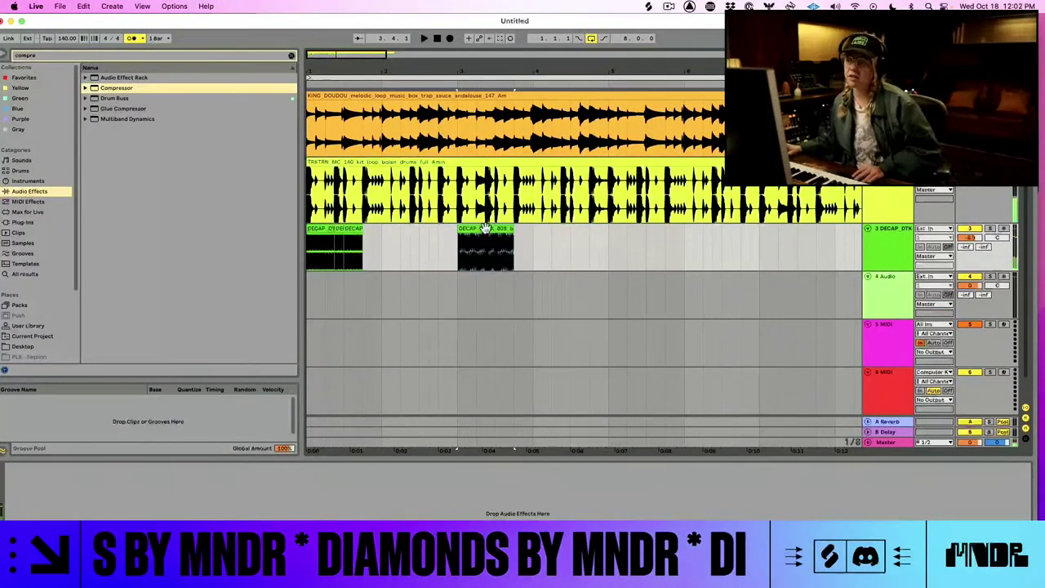
double_click(485, 230)
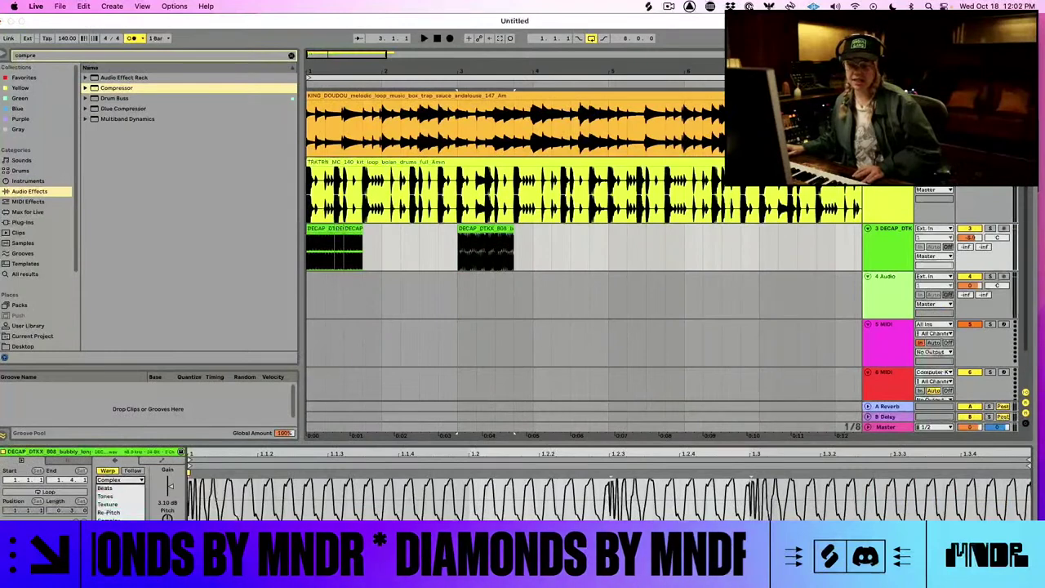
left_click(113, 529)
key("space")
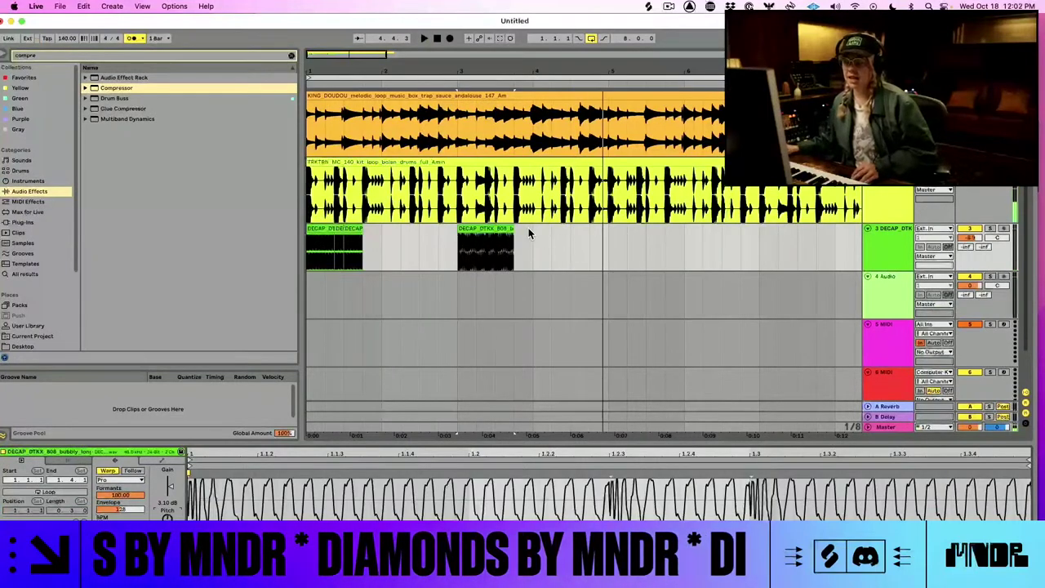
- Split the consolidated 808 clip at 3.2, paste a copy of its first beat at 4.2.3 on the third track, and play it
left_click(454, 251)
left_click(459, 250)
key("super+e")
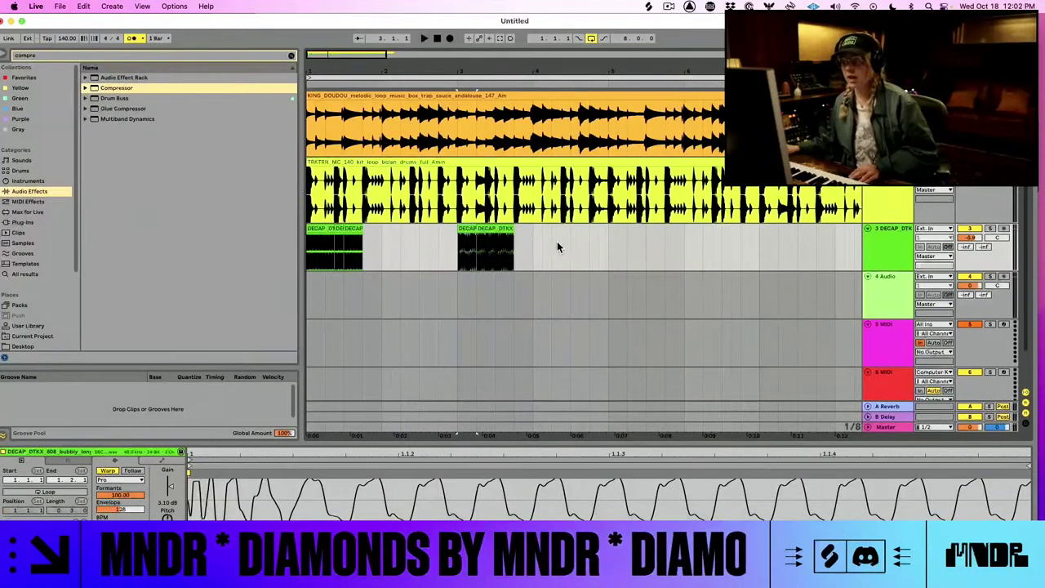
key("Delete")
key("super+v")
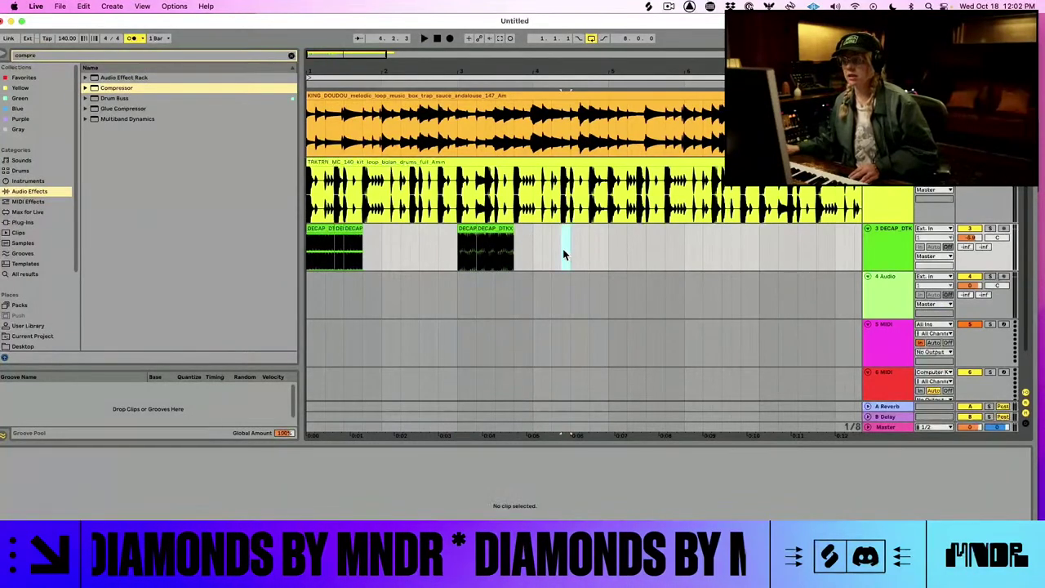
key("space")
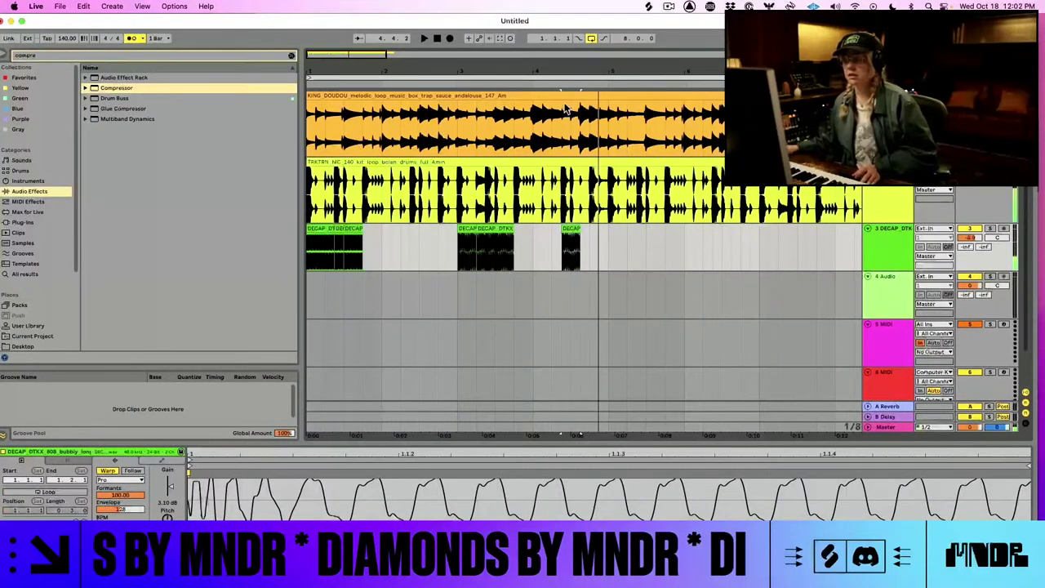
- Shorten the 808 clip at 4.2.3 to an eighth note and duplicate it directly after itself
key("plus")
key("plus")
key("space")
key("space")
left_click_drag(602, 230, 579, 231)
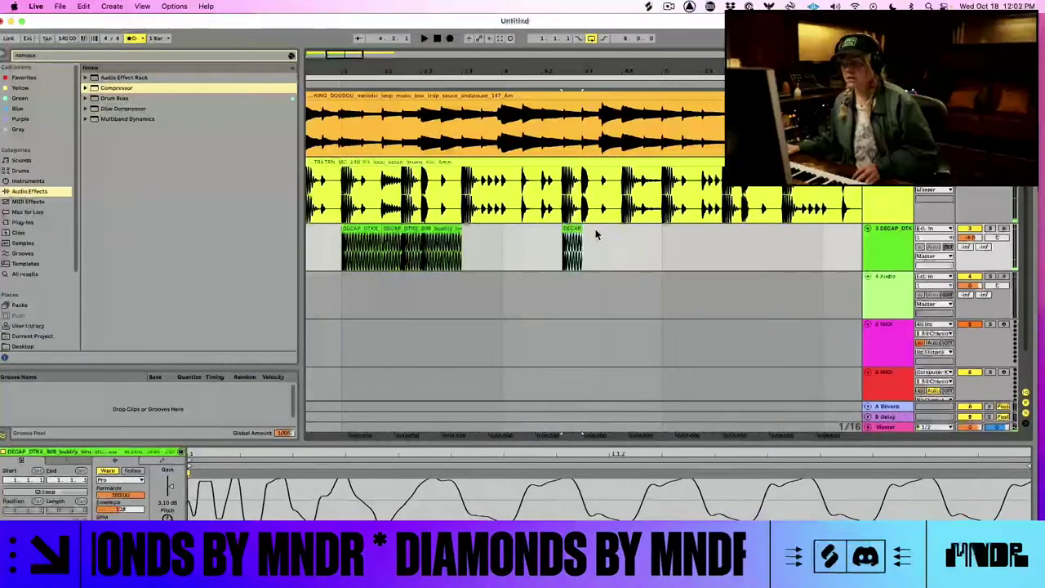
key("super+d")
left_click(620, 252)
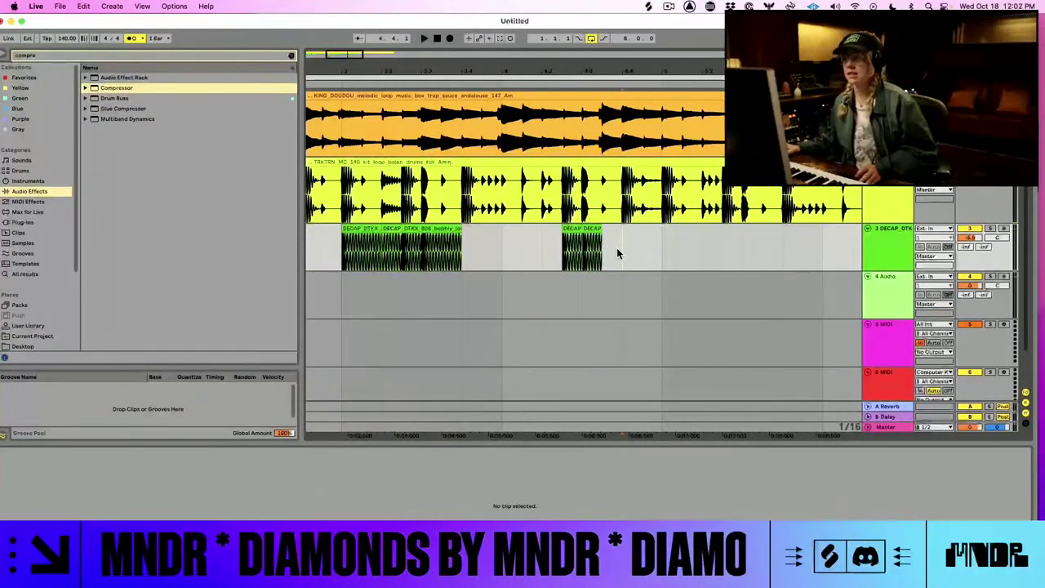
- Set the arrangement loop to the first four bars and play from the start
left_click_drag(596, 71, 450, 14)
left_click_drag(621, 75, 454, 97)
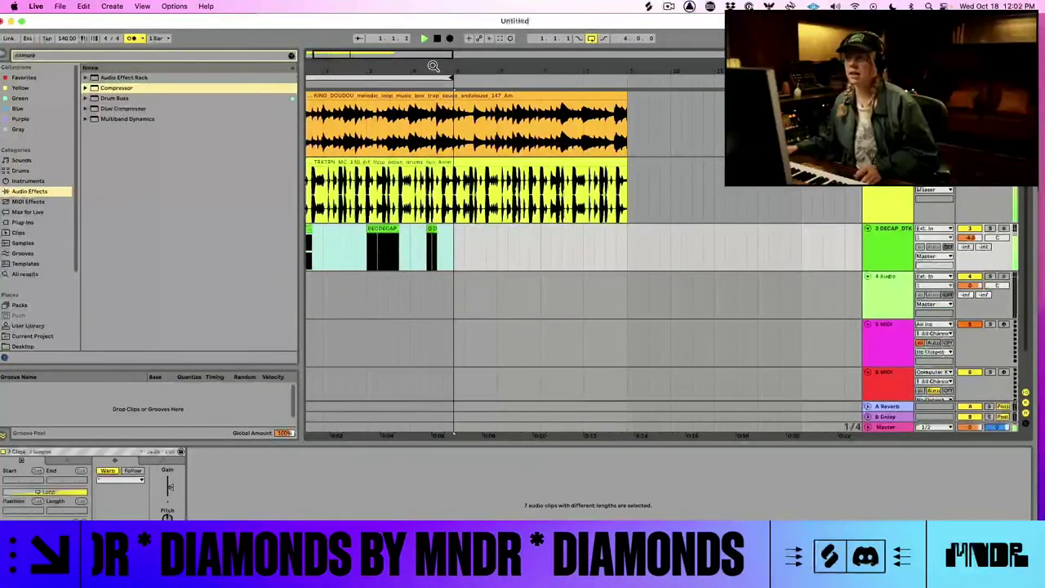
left_click(438, 40)
key("space")
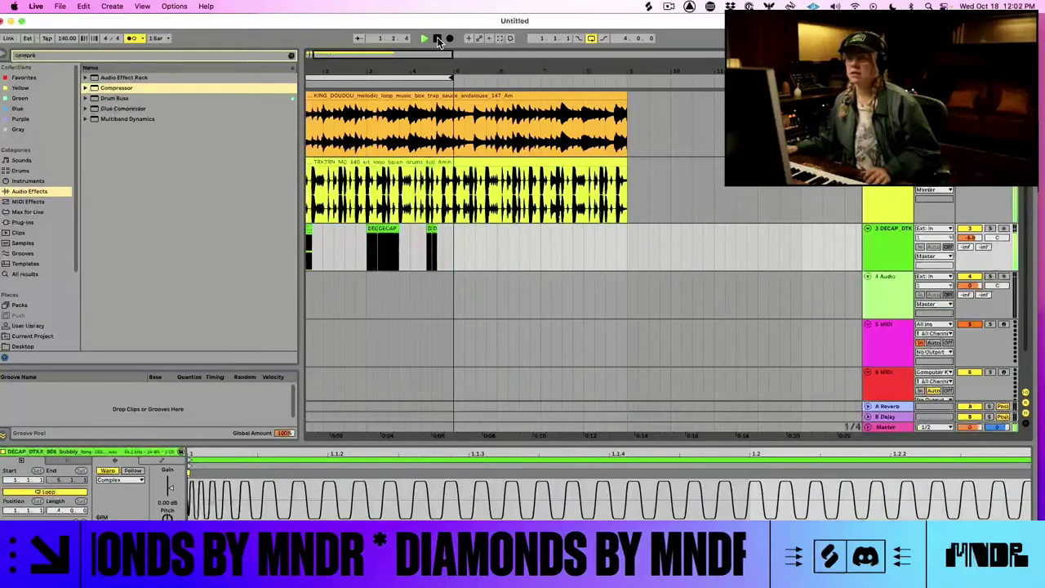
left_click_drag(354, 71, 539, 68)
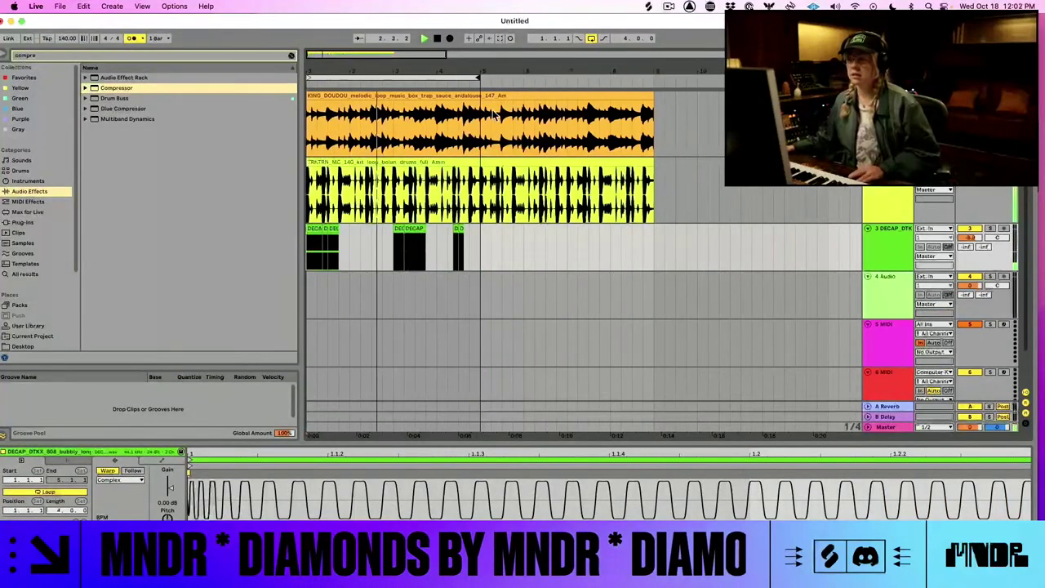
- Copy the 808 clip at 1.3 to 2.4 on the third track and play the loop from the start
left_click(333, 229)
key("super+c")
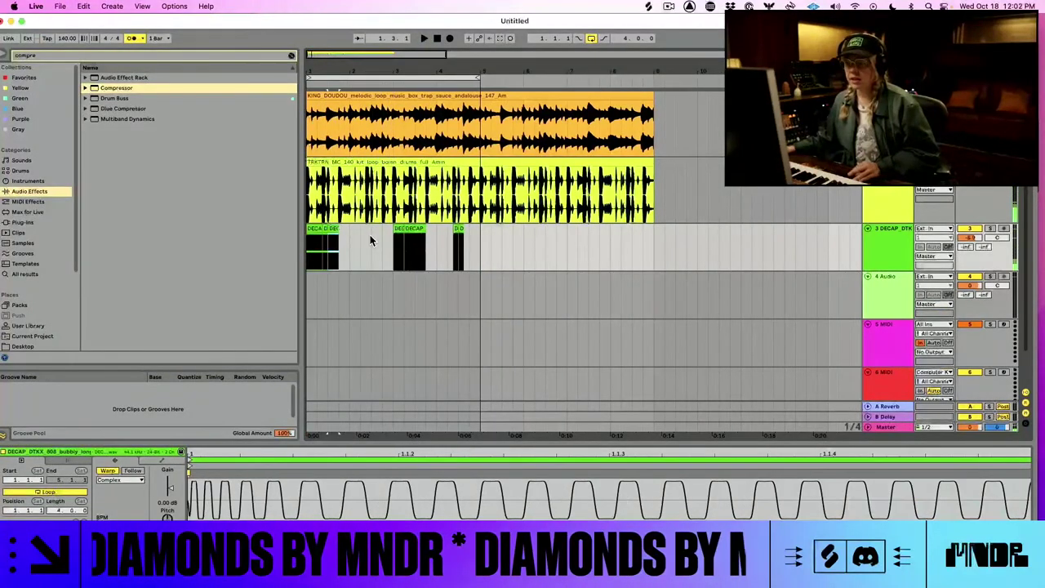
left_click(381, 238)
key("super+v")
key("space")
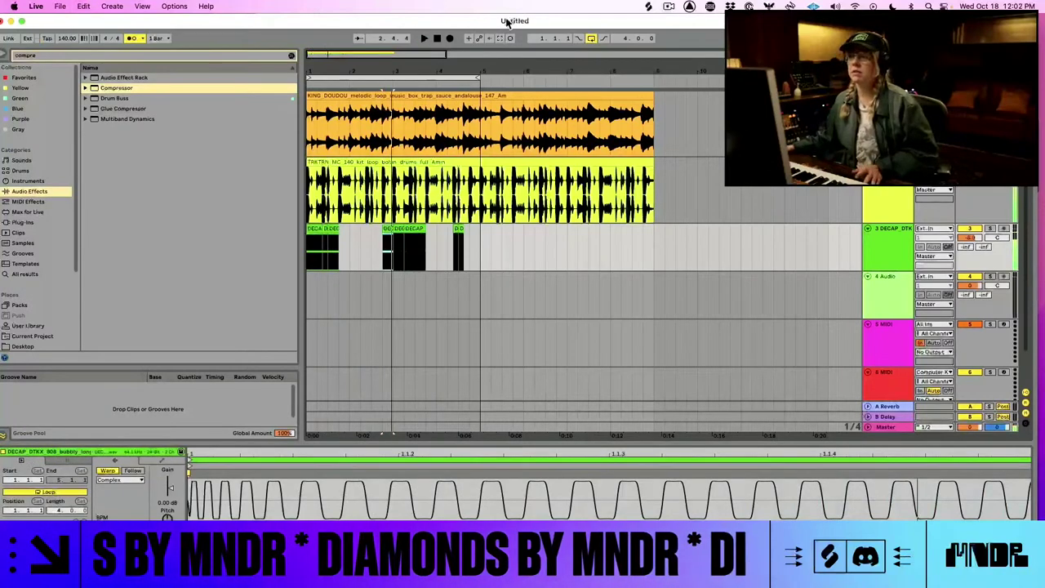
left_click(439, 39)
key("space")
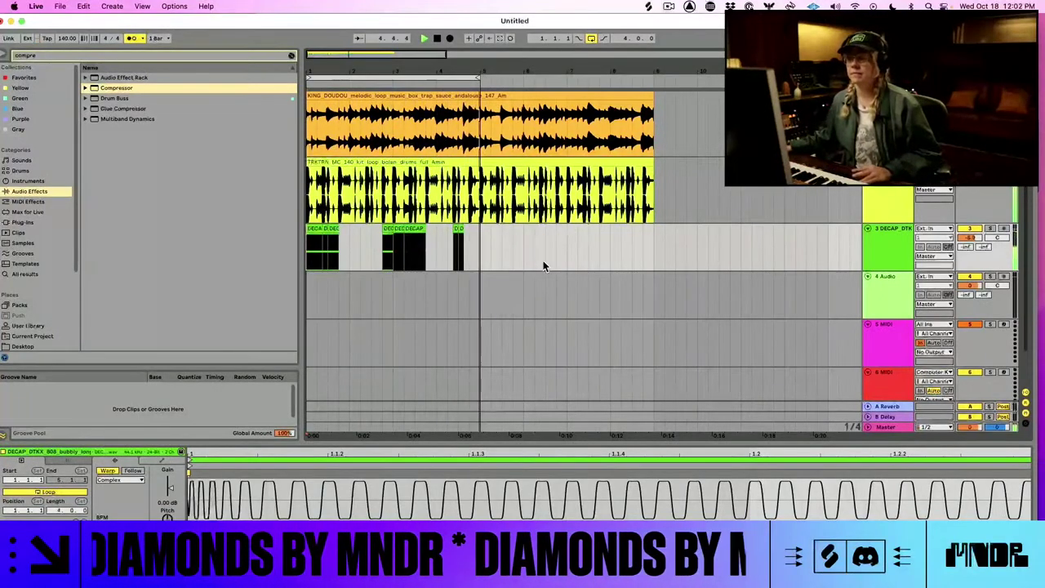
- Copy the short 808 clip at 4.3 to 4.4 and lengthen the copy to the end of bar 4
left_click_drag(453, 69, 453, 130)
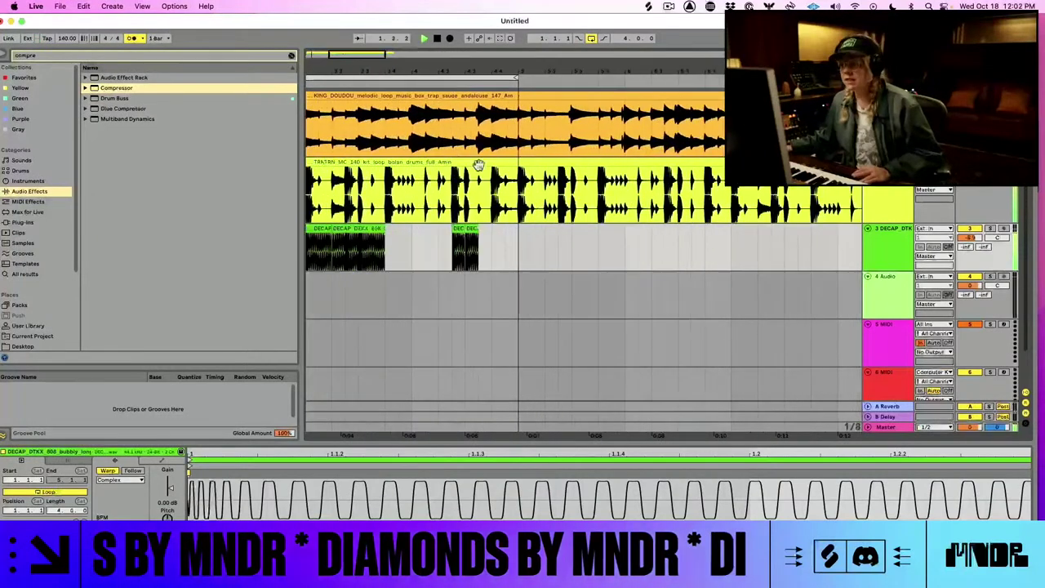
left_click(473, 230)
key("super+c")
left_click(491, 239)
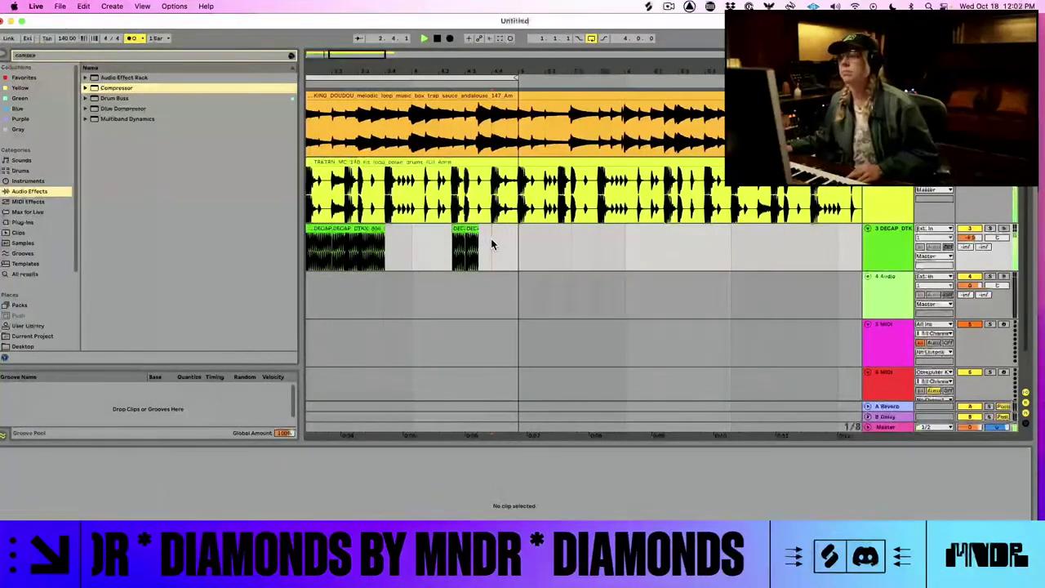
key("super+v")
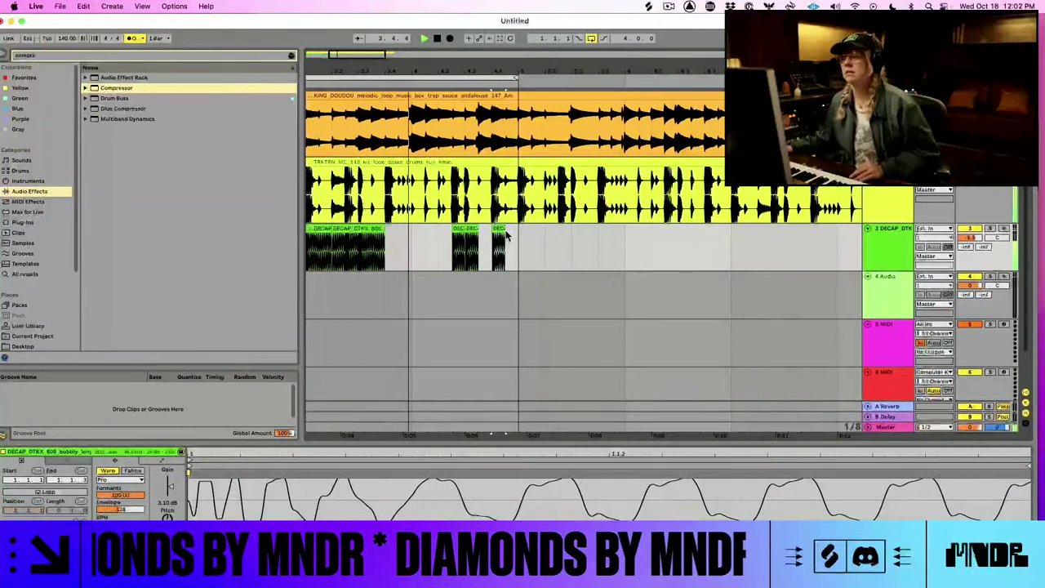
left_click_drag(507, 231, 517, 230)
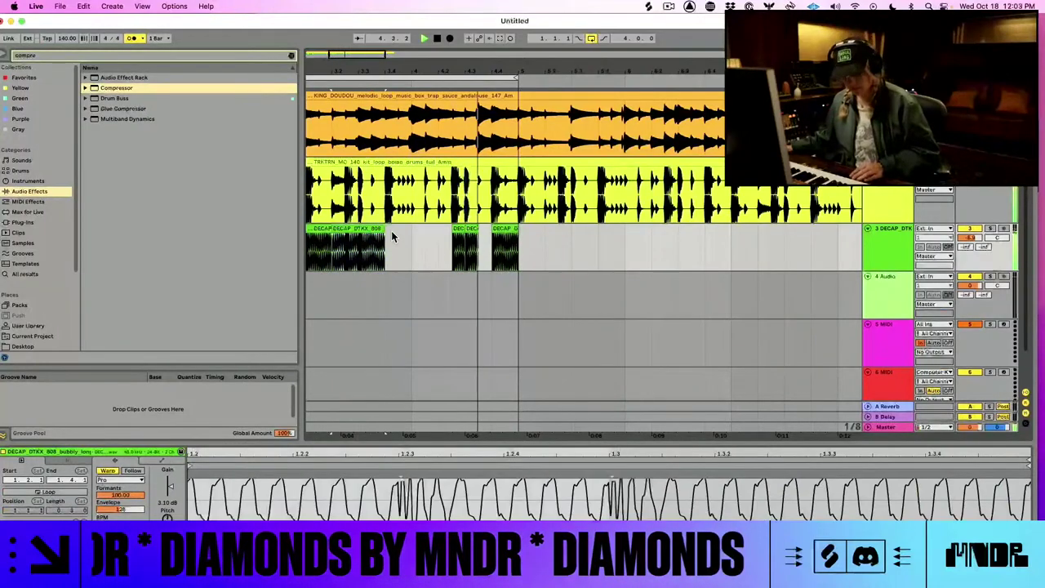
- Paste an 808 clip at 3.4 and shorten it to end at bar 4
key("super+v")
left_click_drag(437, 229, 411, 229)
key("space")
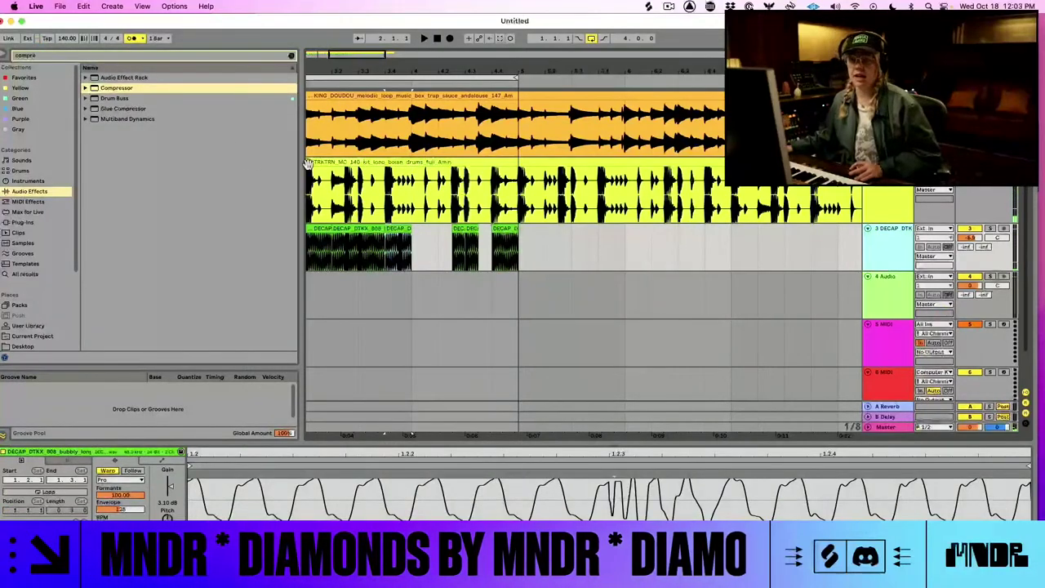
- Add a Compressor to the 808 track, lower its threshold to about -15.5 dB, and raise the track volume during playback
left_click_drag(96, 91, 730, 230)
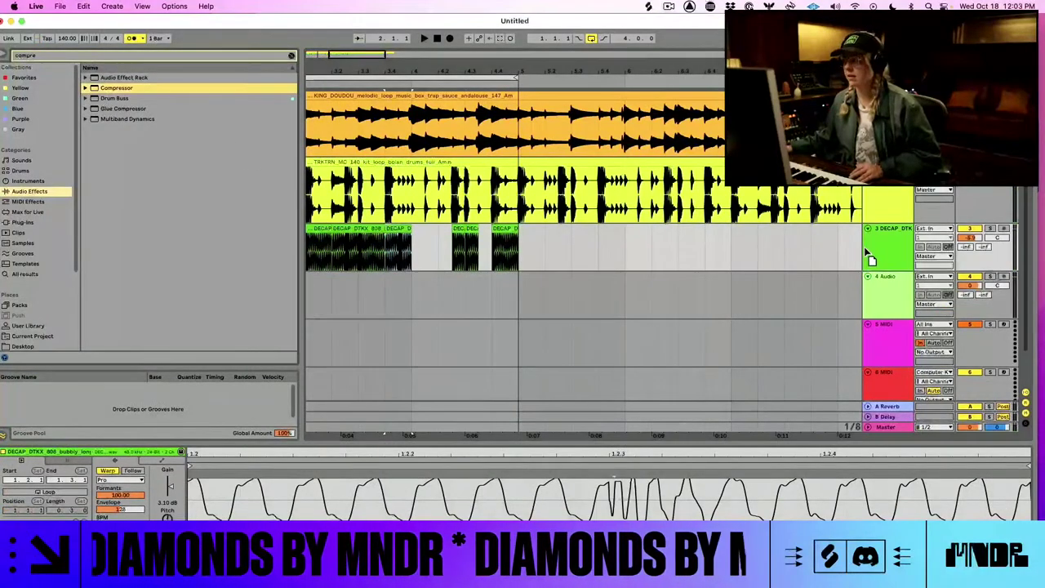
left_click_drag(877, 255, 877, 256)
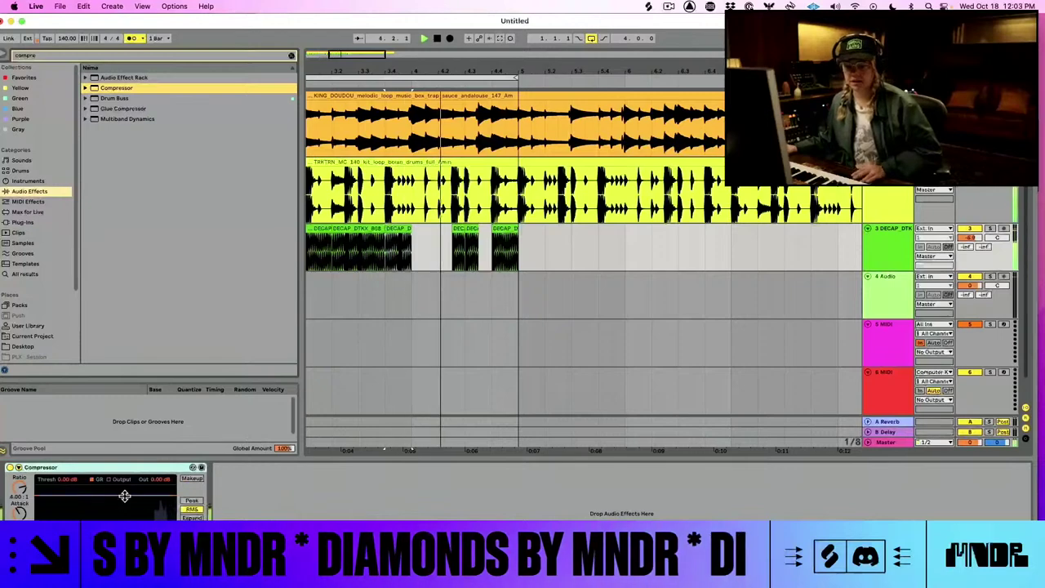
left_click_drag(131, 486, 131, 502)
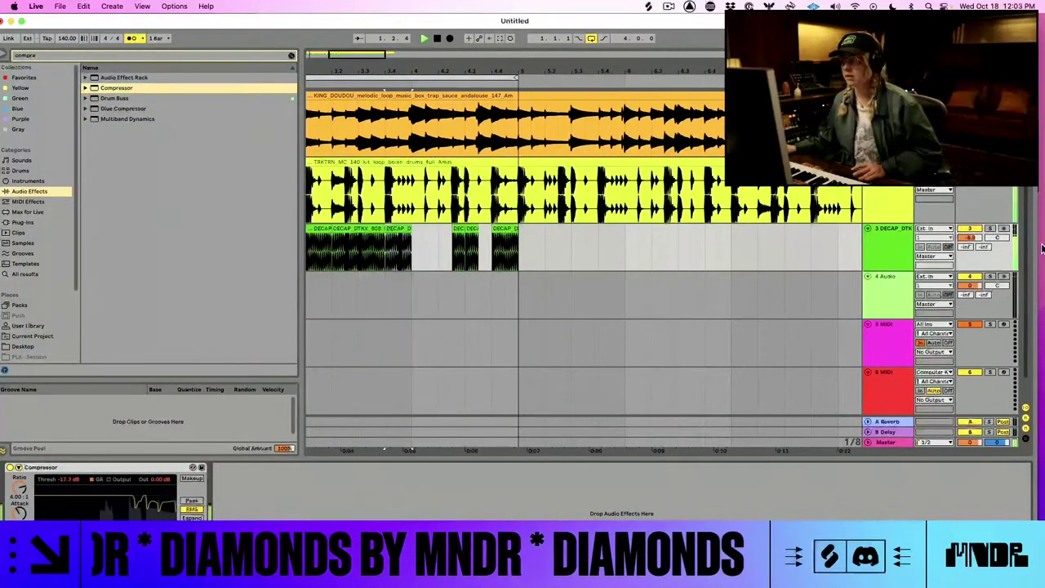
left_click_drag(970, 249, 969, 245)
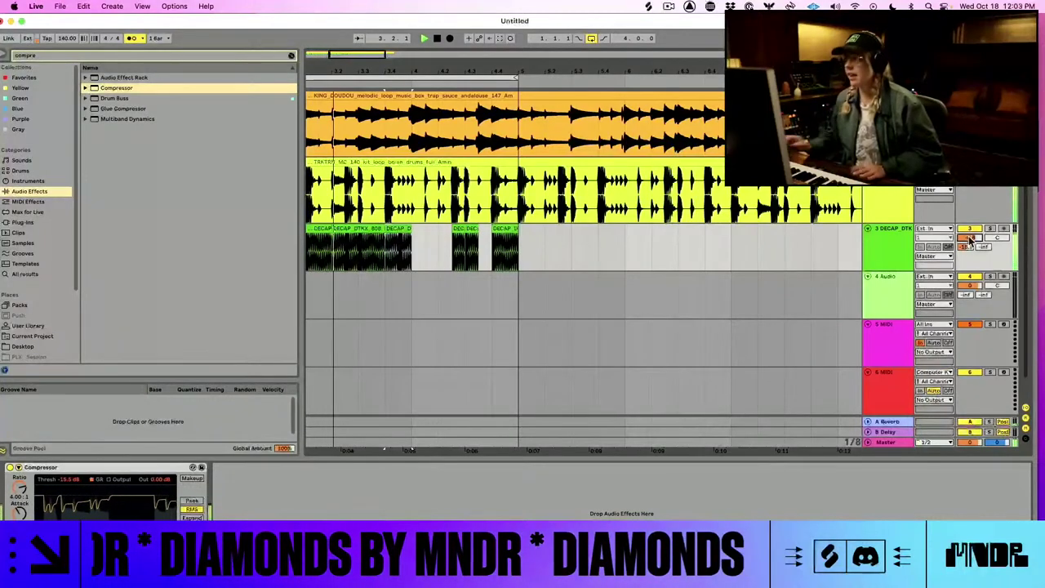
key("space")
- Search the audio effects for "lfo", add the LFO device to the music box track, and start playback
left_click(969, 104)
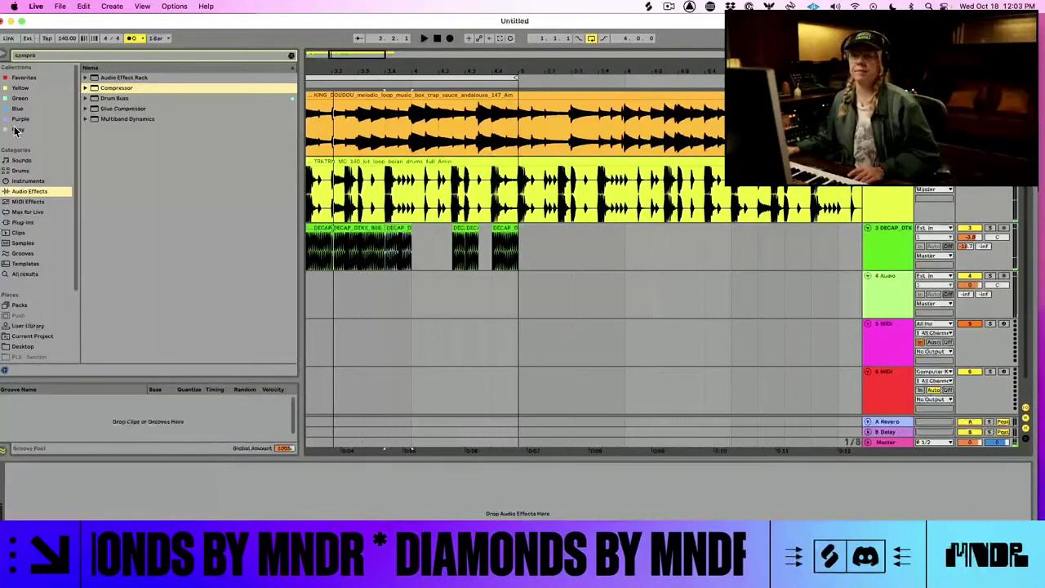
left_click(59, 54)
type("lfo")
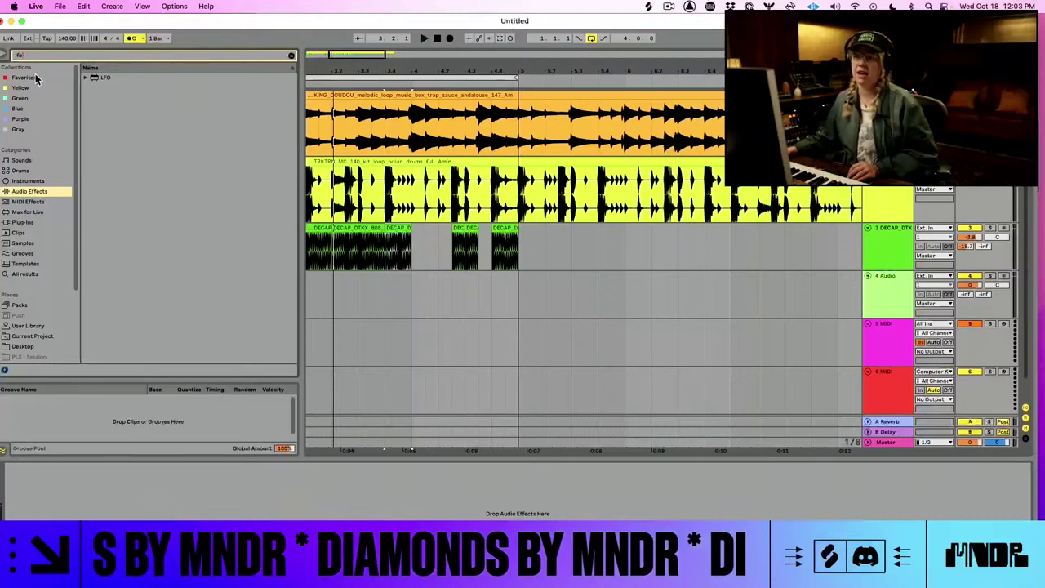
left_click(95, 79)
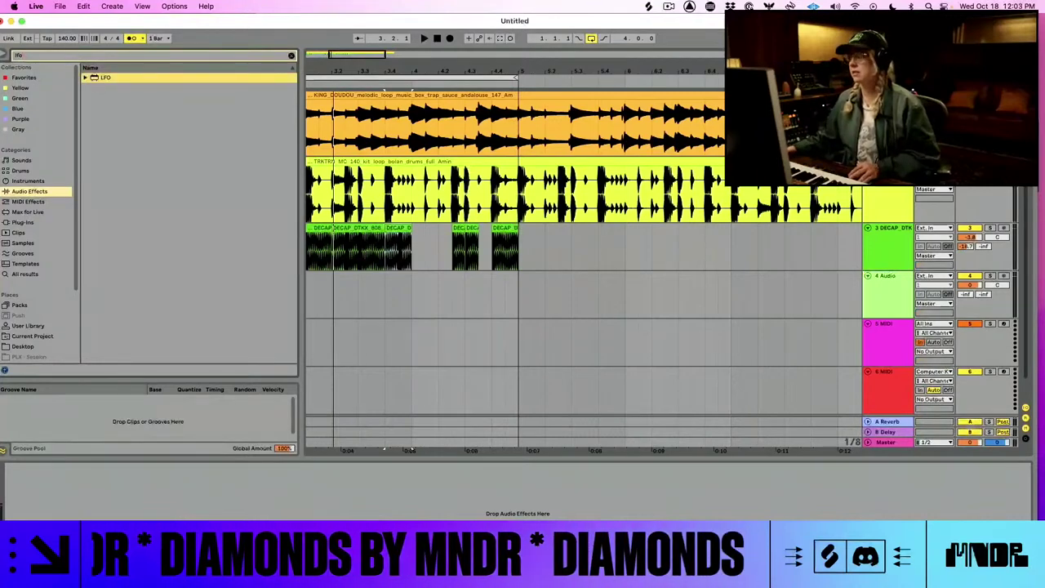
key("space")
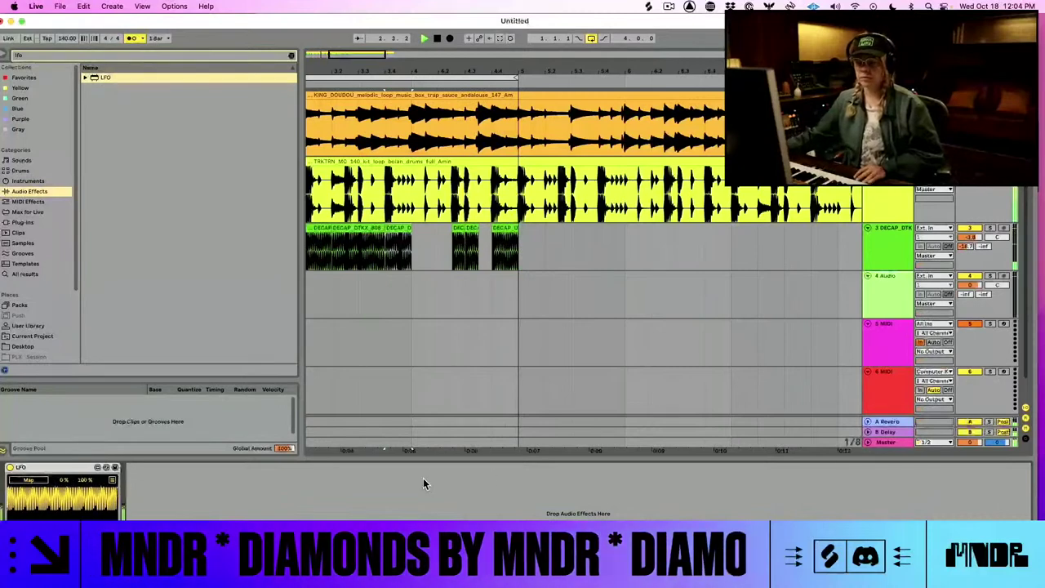
key("super+Tab")
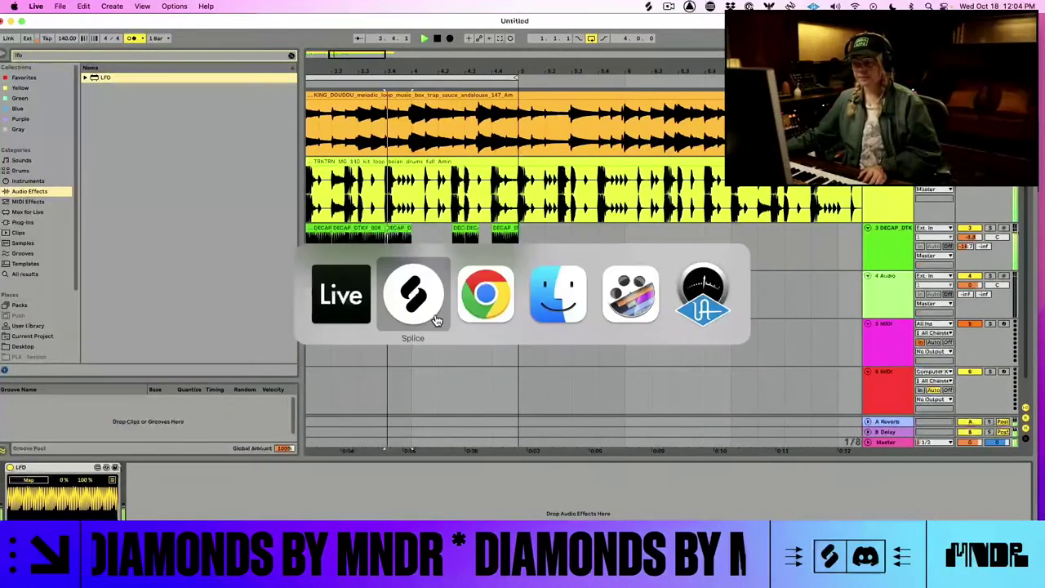
key("Tab")
key("Tab")
key("Escape")
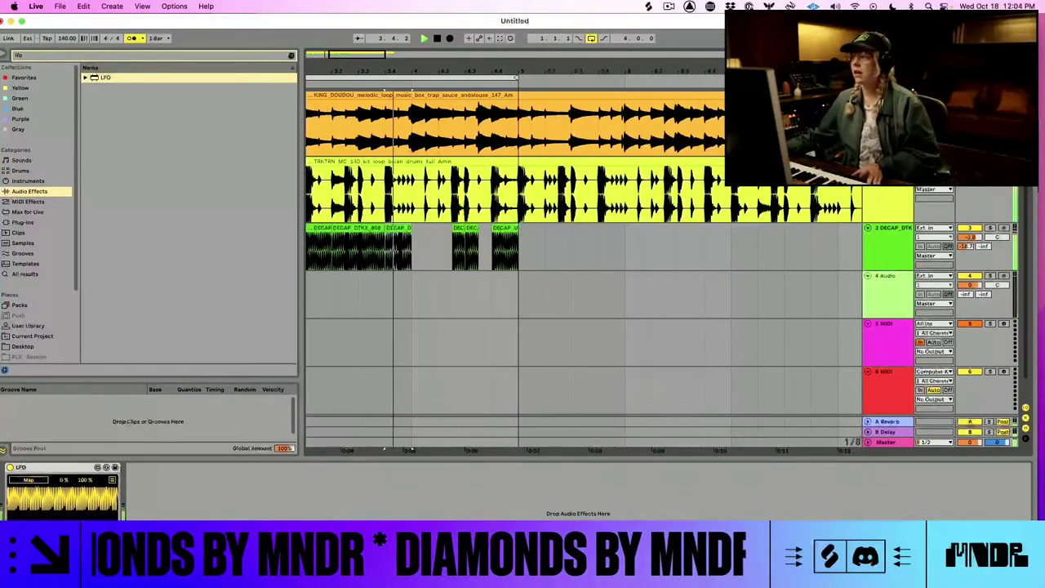
- Duplicate the first four bars of the music box, drum and 808 tracks
left_click_drag(330, 66, 702, 92)
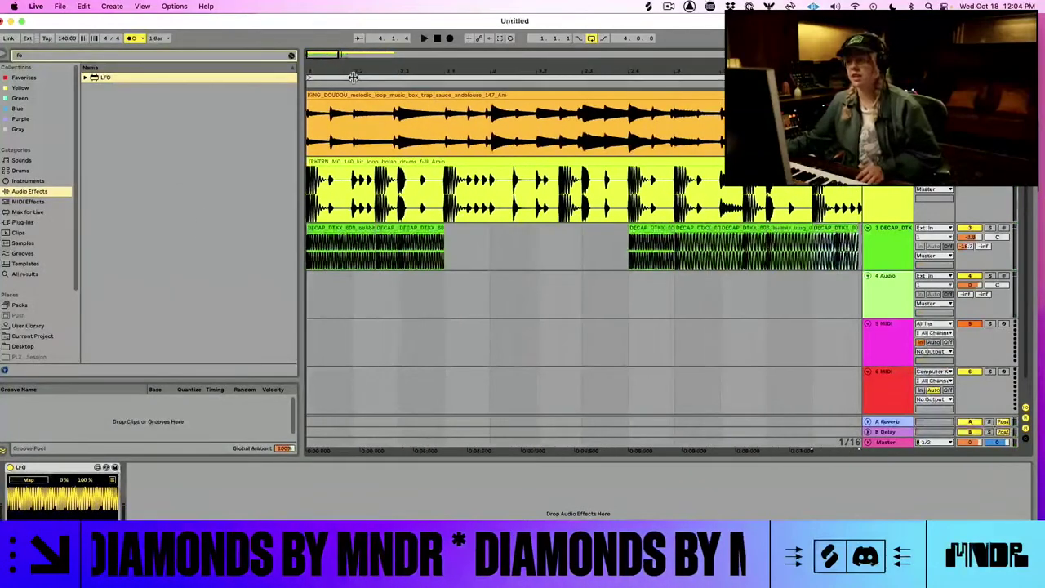
left_click_drag(401, 69, 401, 34)
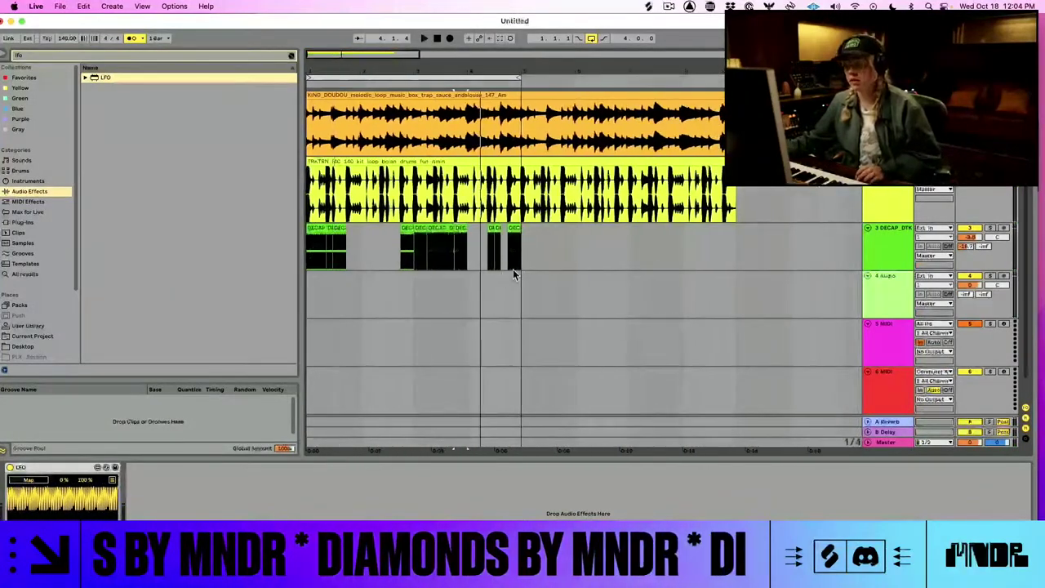
left_click_drag(520, 273, 292, 119)
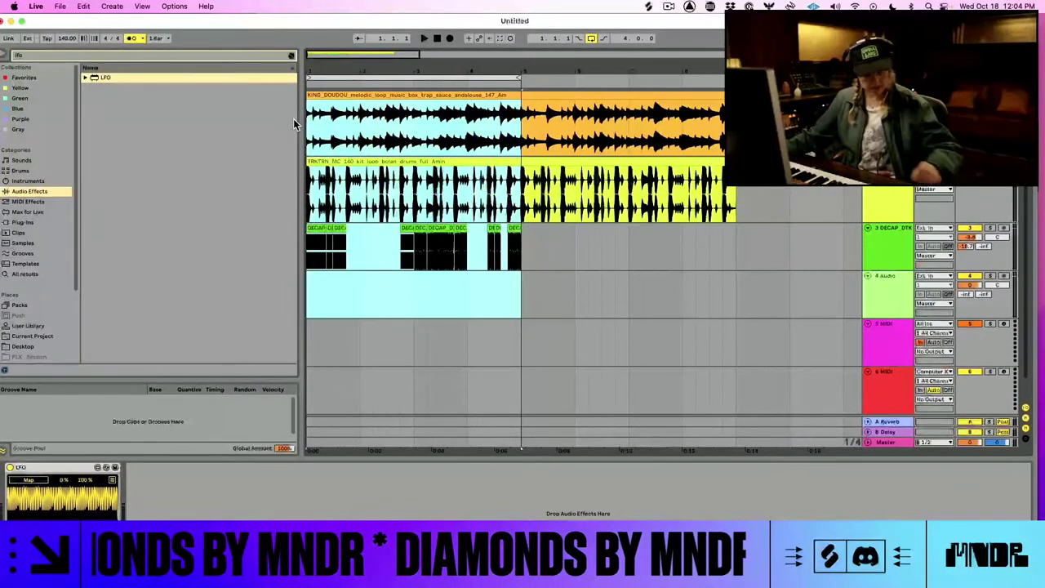
key("super+d")
- Extend the arrangement loop to 12 bars and play it
left_click(359, 78)
left_click_drag(365, 71, 457, 33)
left_click_drag(358, 78, 476, 108)
left_click_drag(310, 69, 316, 236)
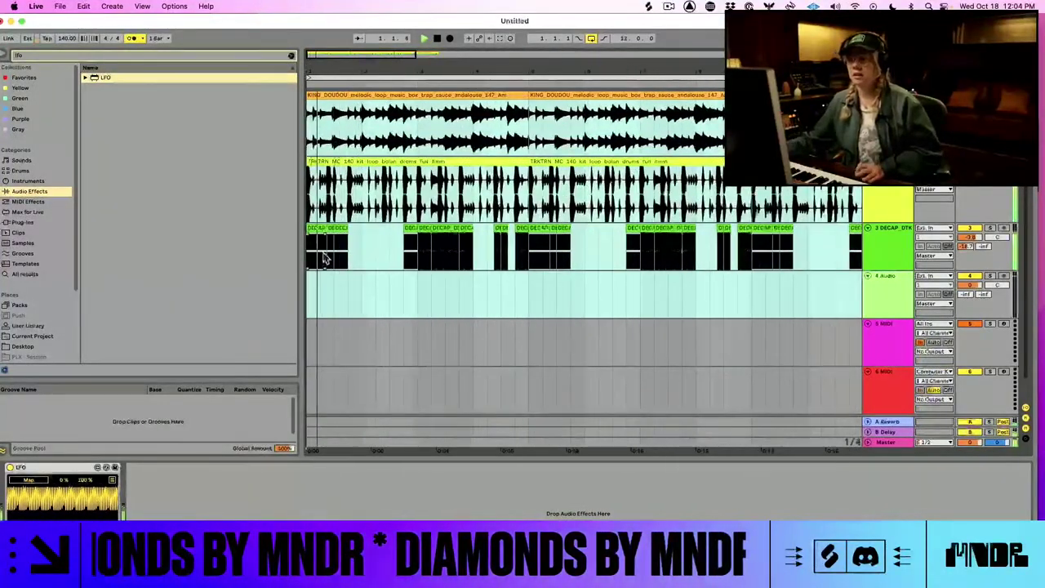
- Duplicate the first beat of the music box, drum and 808 tracks four times, up to 2.1
left_click(310, 122)
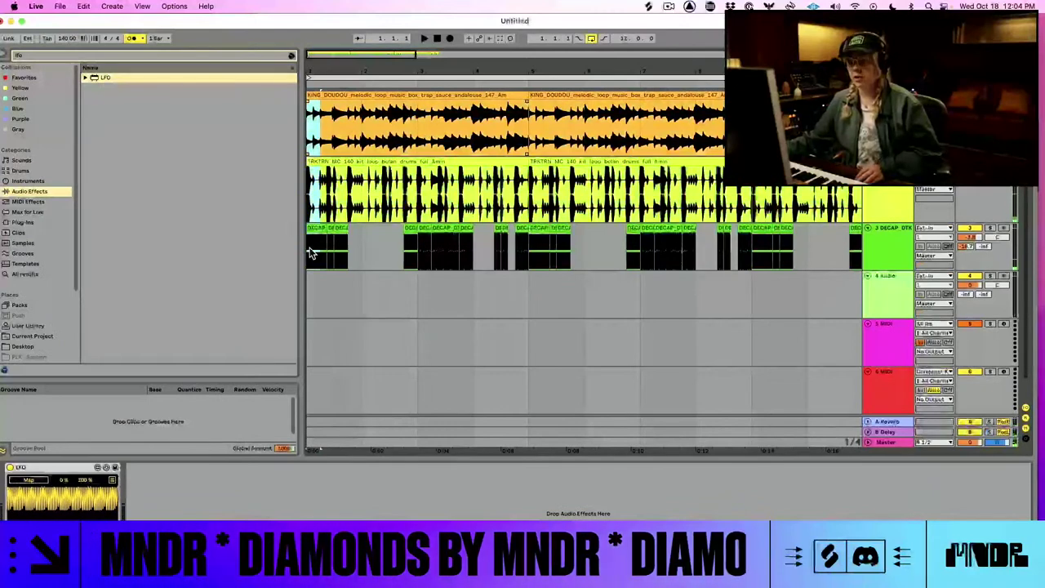
left_click(310, 253)
key("super+d")
key("super+d")
key("super+d")
key("super+d")
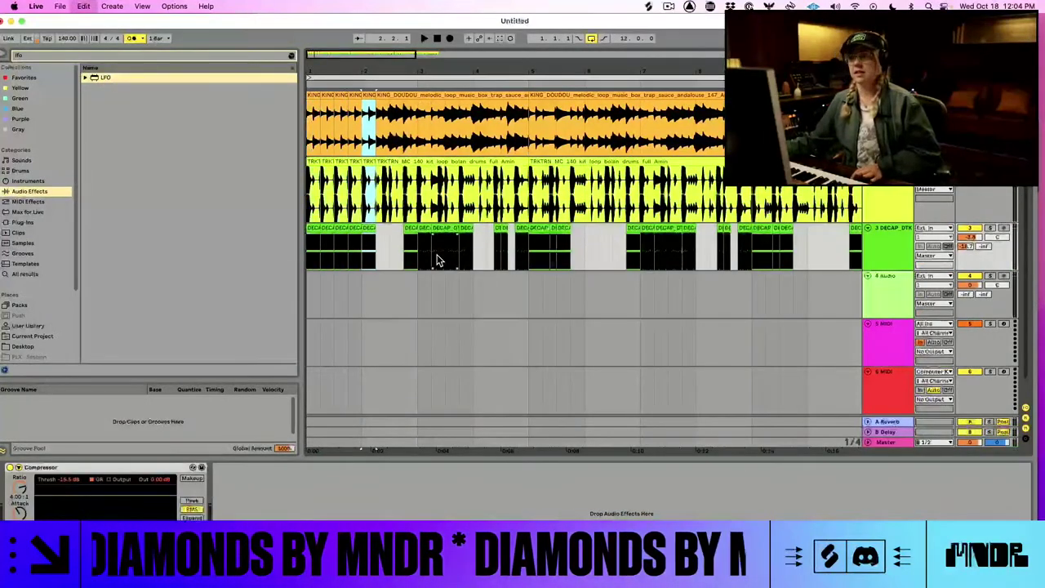
key("space")
- Duplicate the repeated beat three more times on all three tracks to fill up to bar 3, and play it
key("super+d")
key("super+d")
key("super+d")
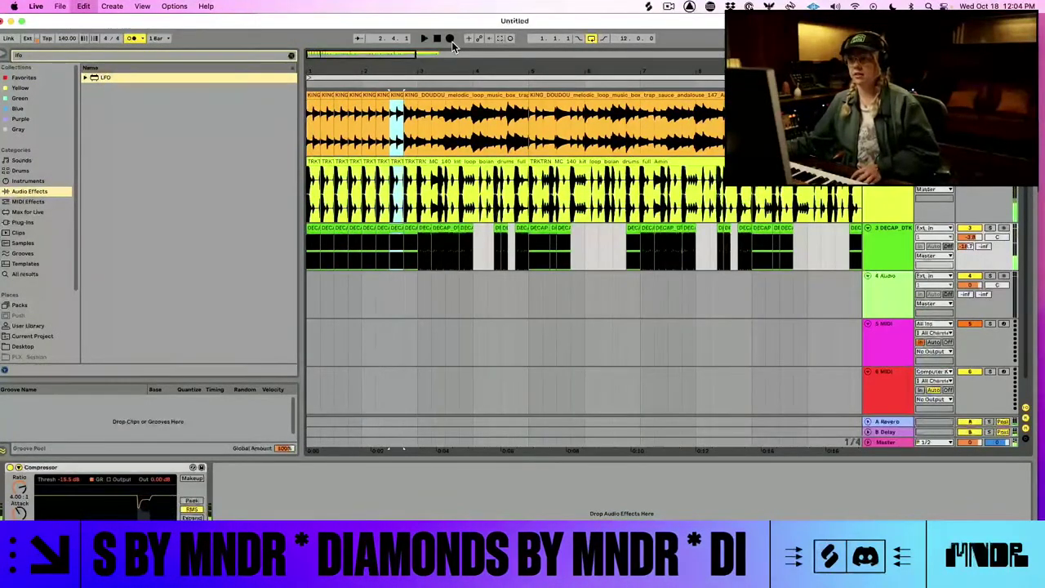
key("space")
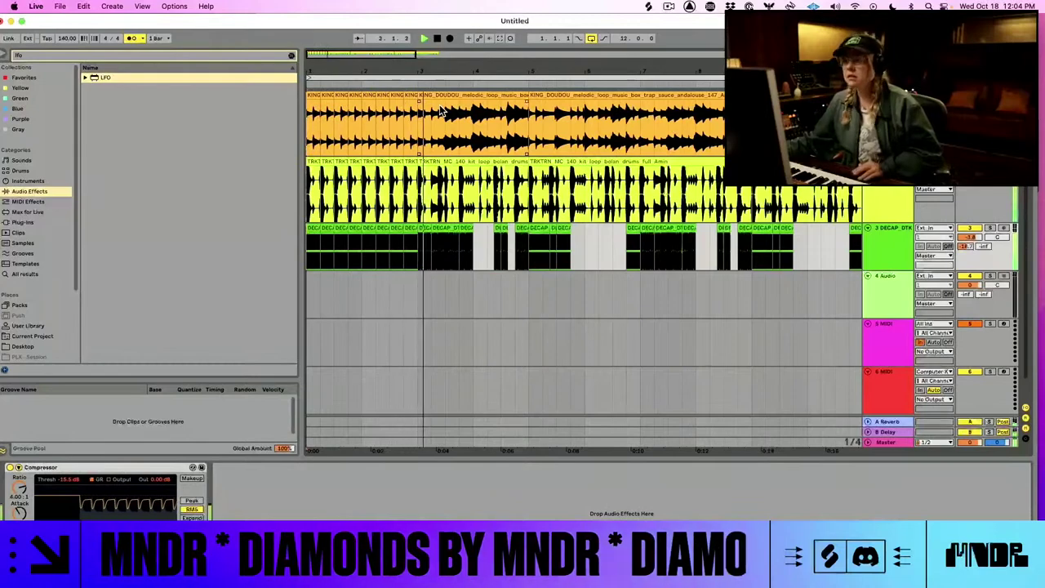
- Undo the last three duplications of the repeated beat
key("super+z")
key("super+z")
key("super+z")
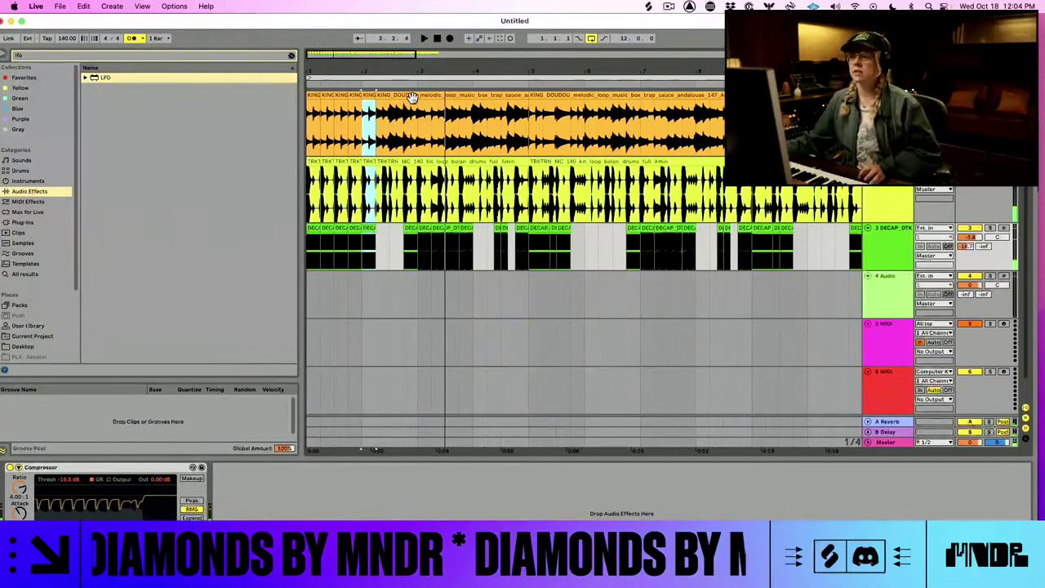
- Deactivate the five one-beat music box clips at the beginning of the arrangement and play it
left_click(436, 38)
left_click_drag(310, 69, 310, 104)
left_click(450, 94)
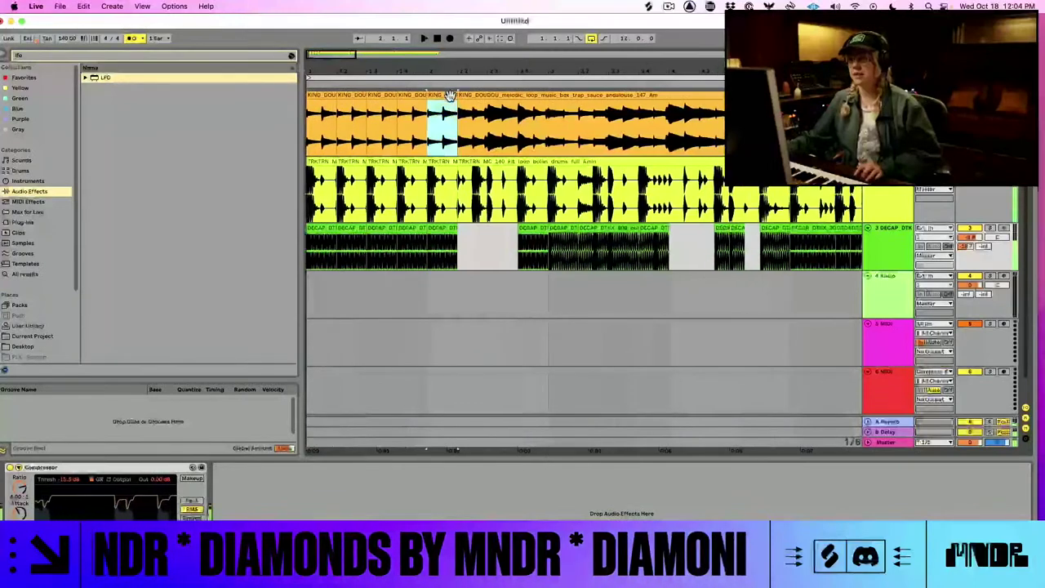
left_click(316, 95, "shift")
key("0")
key("space")
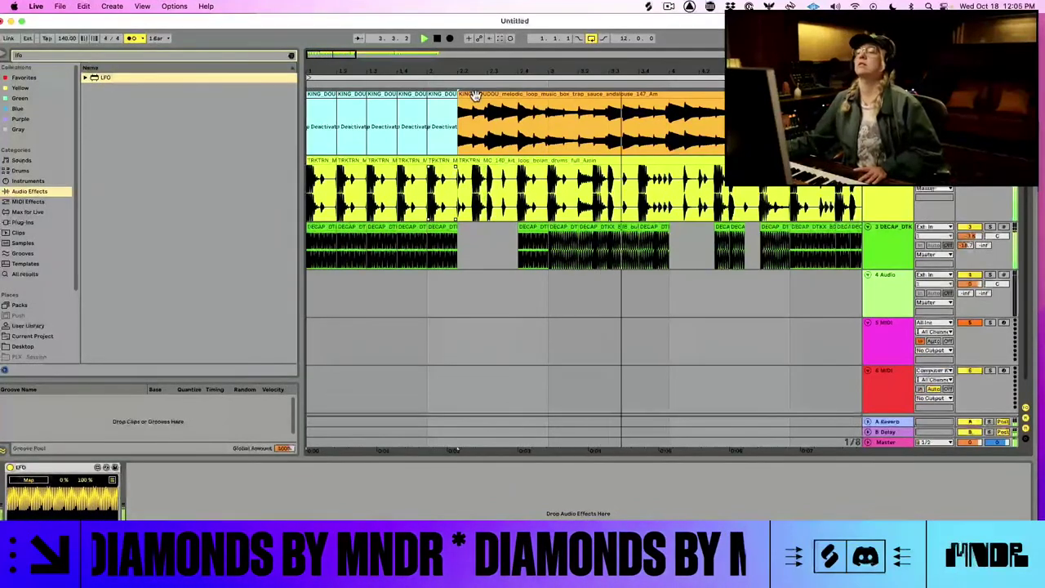
- Try starting the long music box clip at bar 3 instead of 2.2 and play the arrangement
left_click_drag(458, 93, 538, 108)
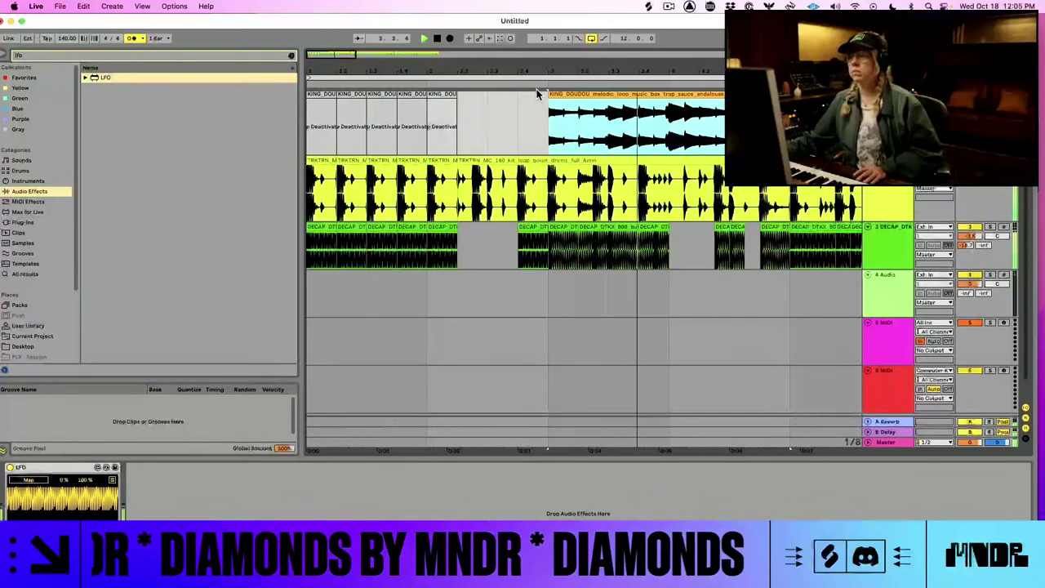
left_click_drag(548, 93, 424, 70)
key("space")
key("space")
key("space")
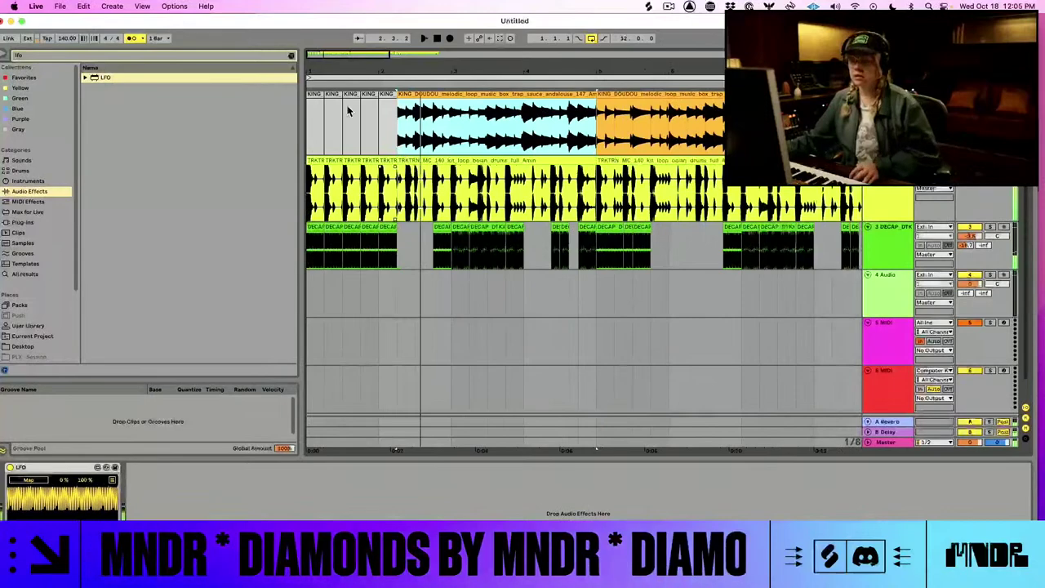
- Duplicate the first half beat of the drum track up to 2.2, and extend the long drum clip back to bar 2
left_click_drag(319, 72, 354, 106)
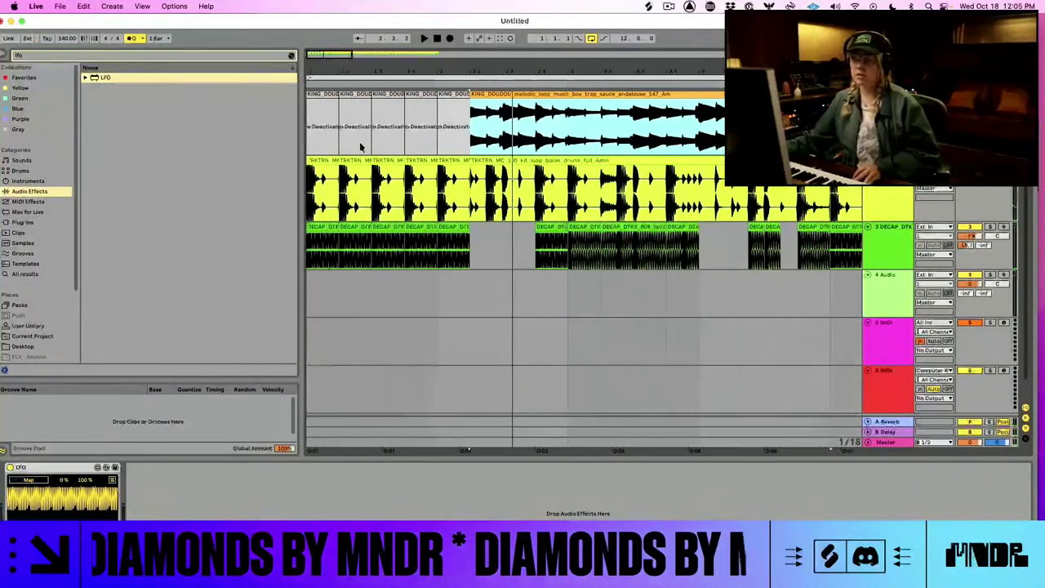
left_click(320, 175)
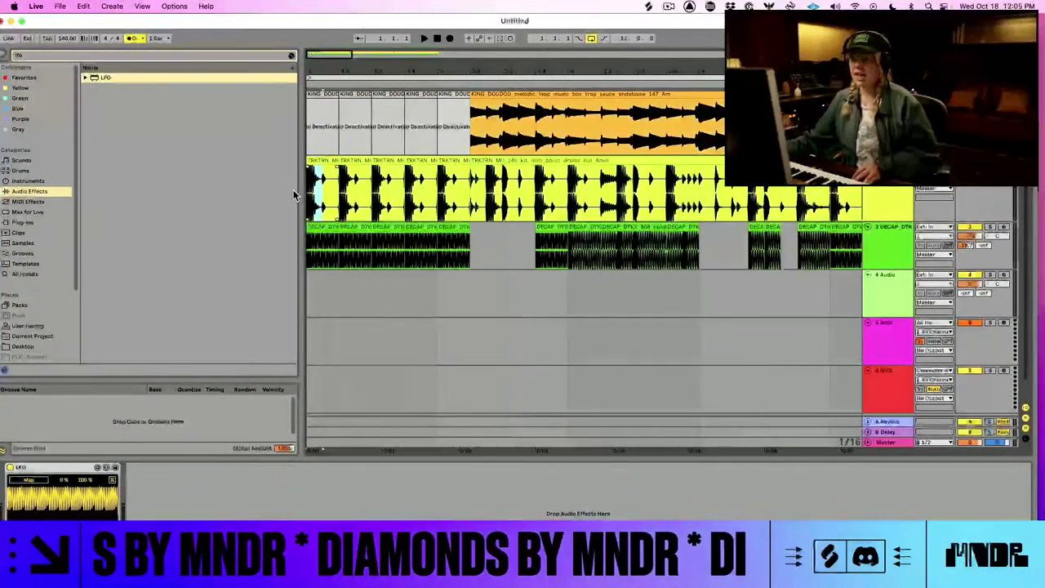
key("space")
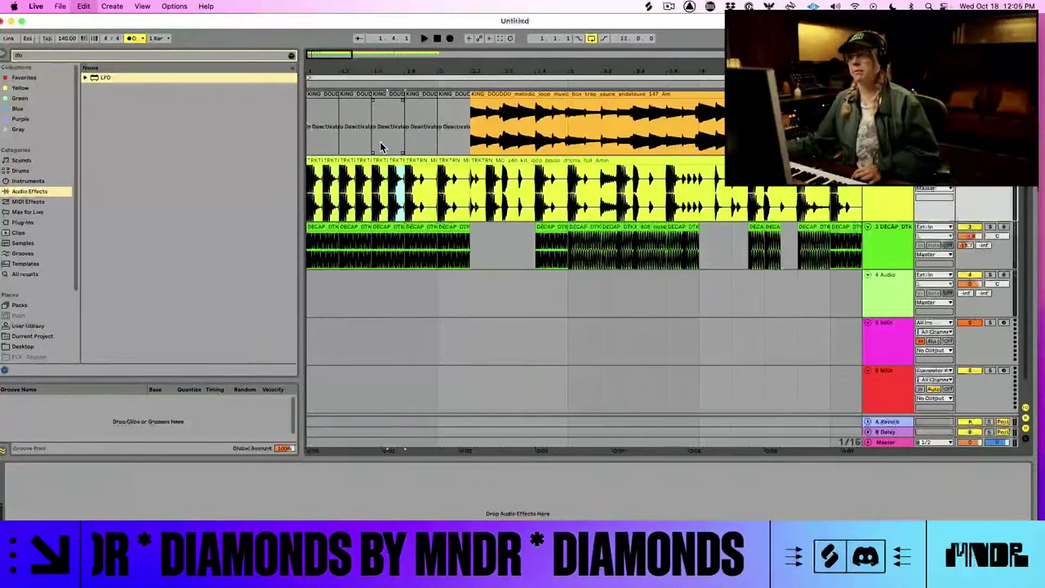
key("space")
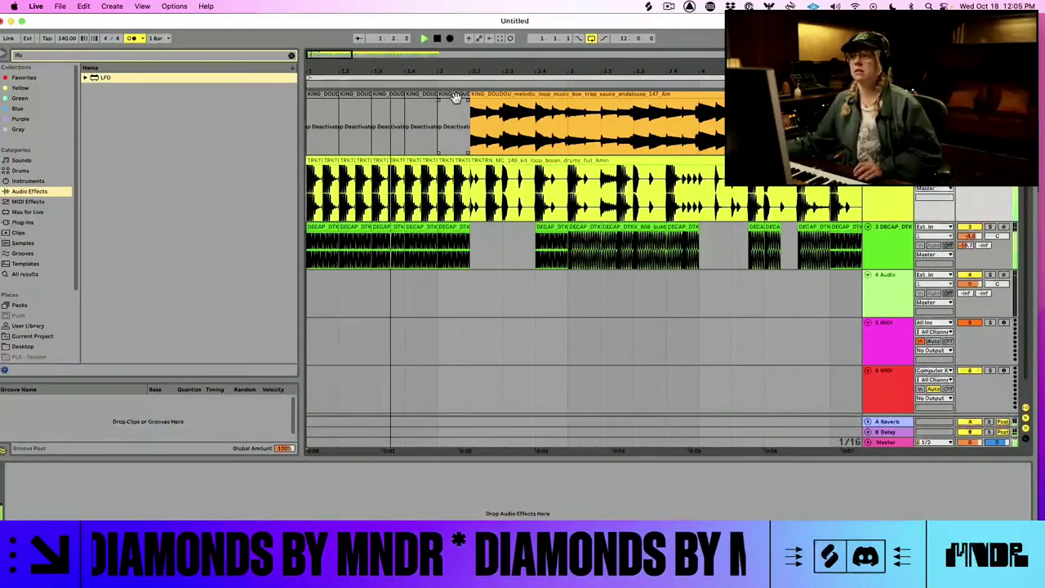
left_click(457, 103)
left_click_drag(467, 160, 438, 163)
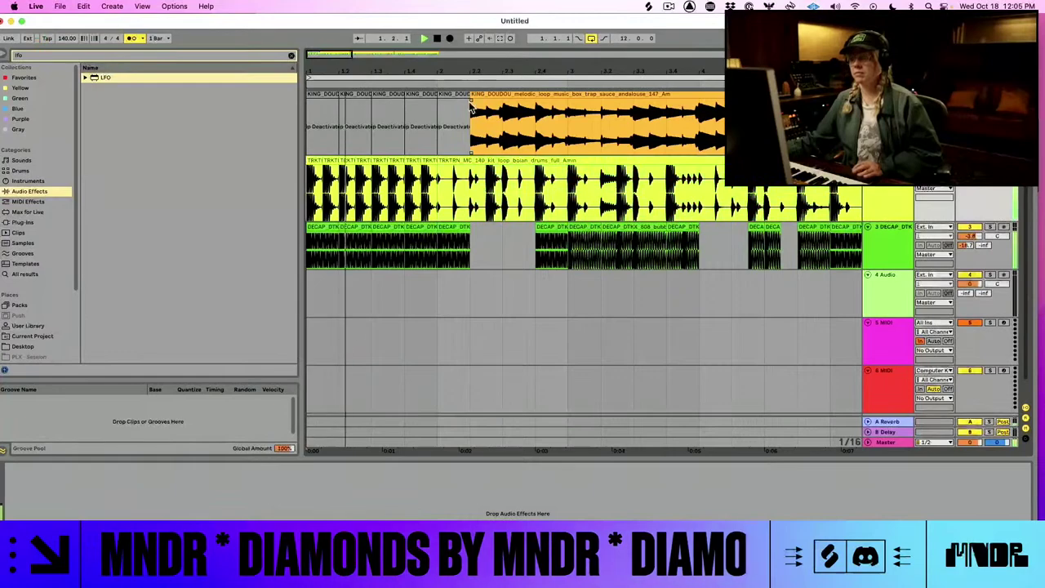
- Loop the first bar of the arrangement and play it
left_click_drag(415, 70, 181, 130)
key("super+l")
key("space")
- Duplicate the first sixteenth note of the drum clip at 1.3 seven times, filling the drum track up to bar 2
left_click_drag(434, 71, 526, 95)
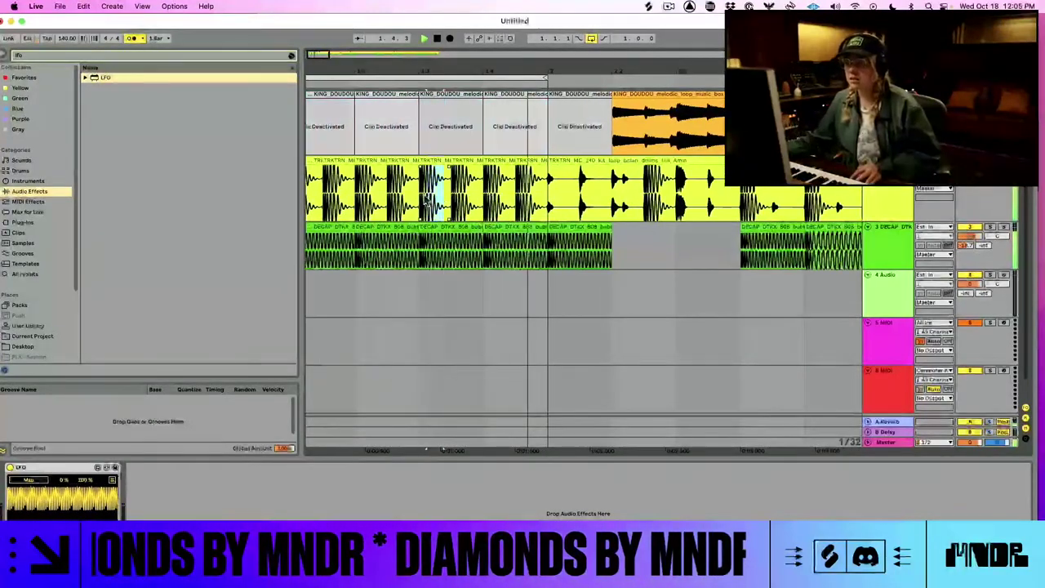
left_click(438, 194)
left_click_drag(436, 195, 421, 198)
key("super+d")
key("super+d")
key("super+d")
key("super+d")
key("super+d")
key("super+d")
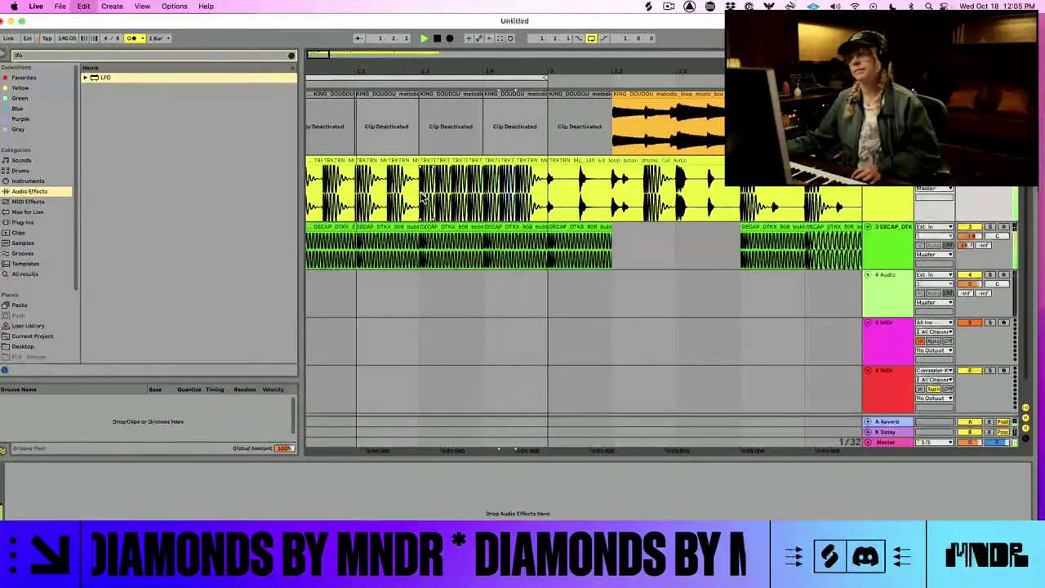
key("super+d")
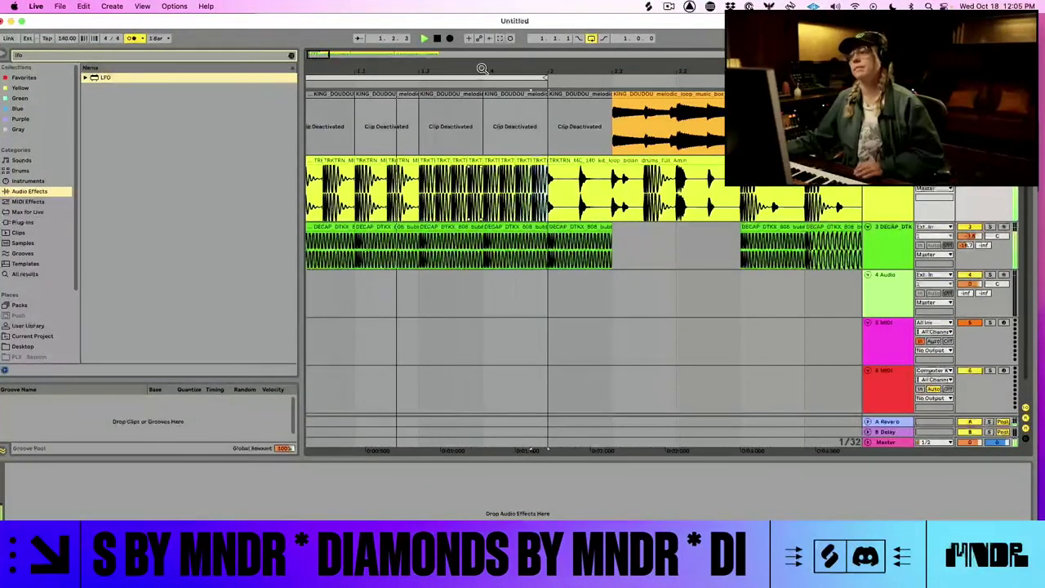
- Extend the long music box clip back to bar 2 and play the arrangement with looping off
left_click_drag(501, 66, 411, 92)
left_click(420, 91)
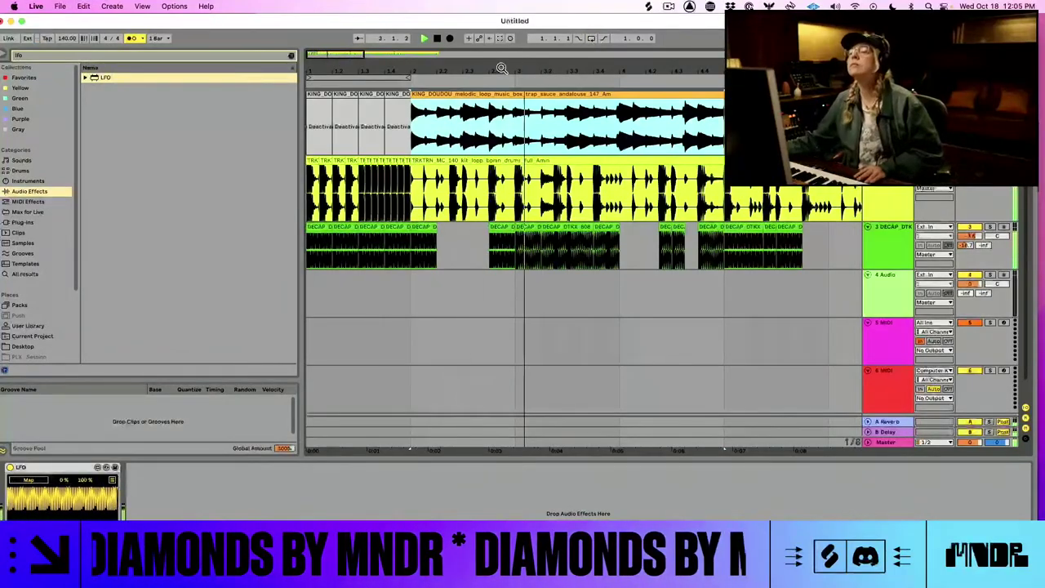
left_click_drag(501, 67, 448, 83)
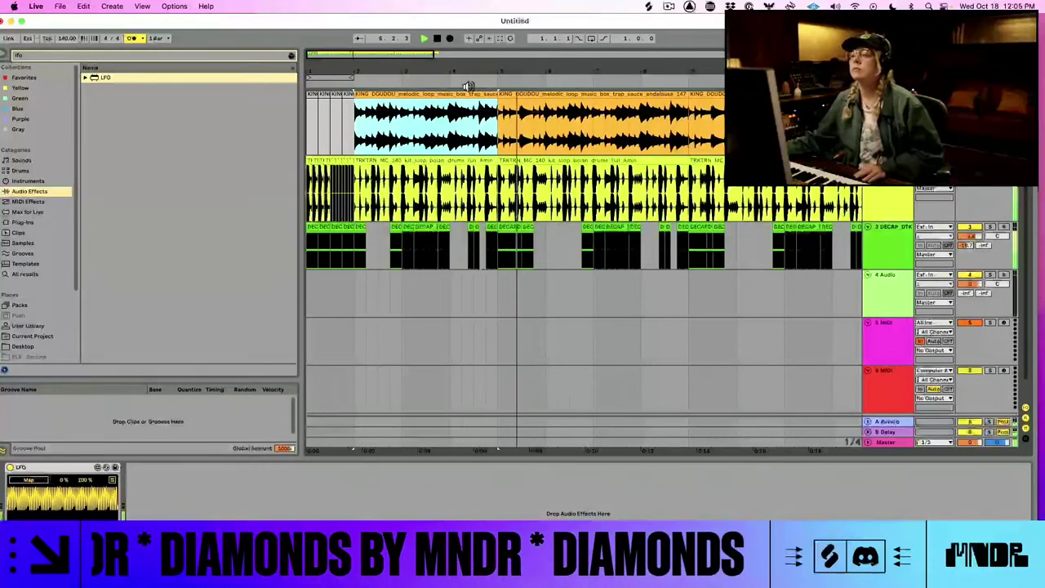
left_click_drag(481, 71, 478, 155)
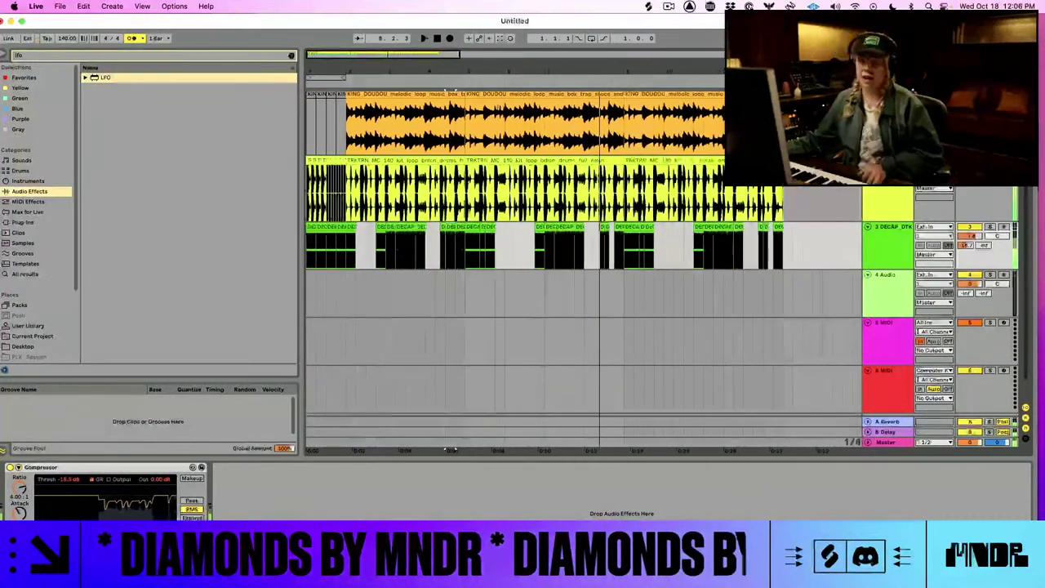
- Switch to Splice and search the samples for "knife sound effecty"
key("super+Tab")
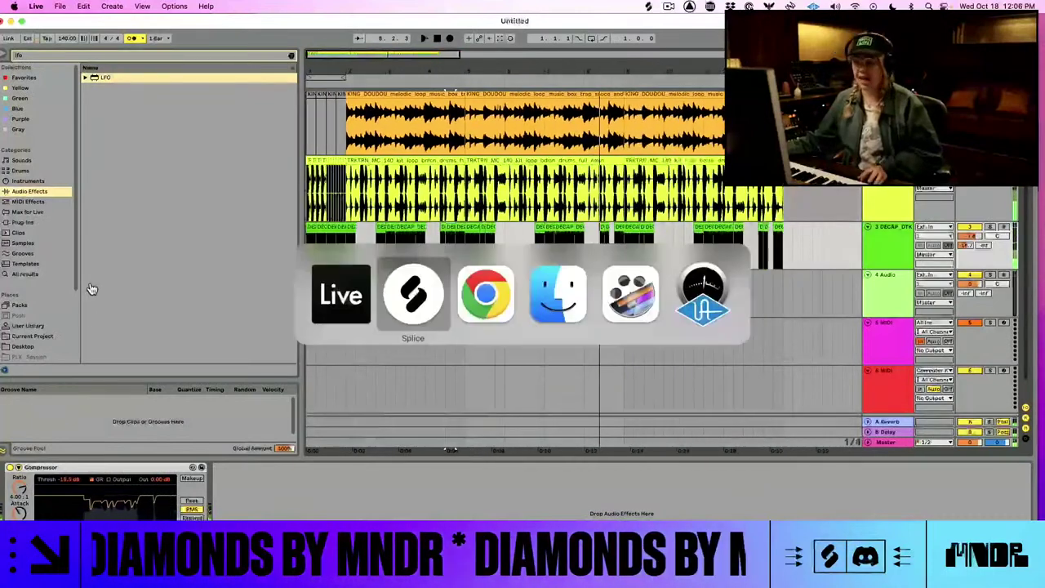
left_click(397, 305)
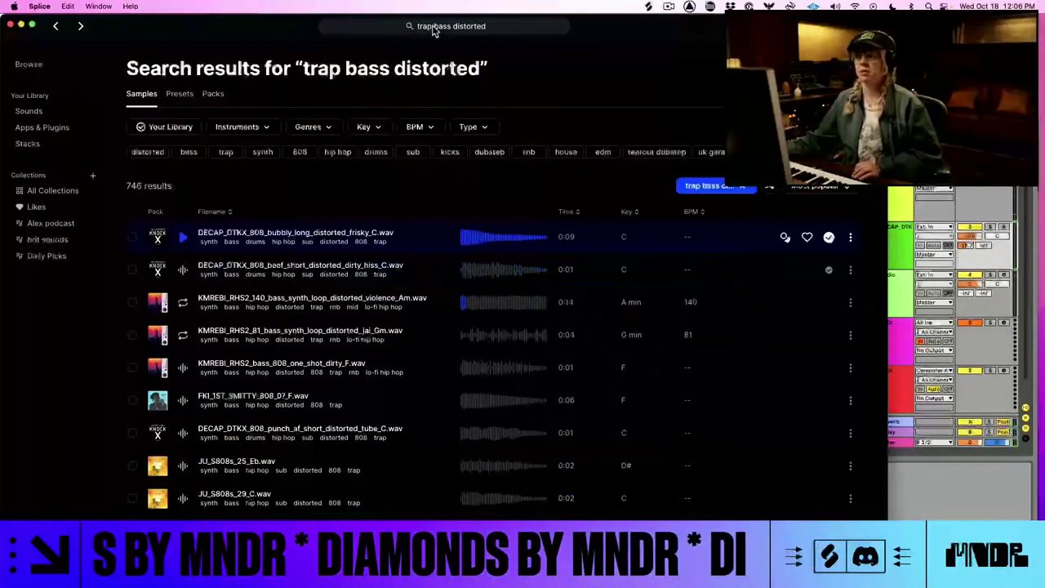
left_click(488, 27)
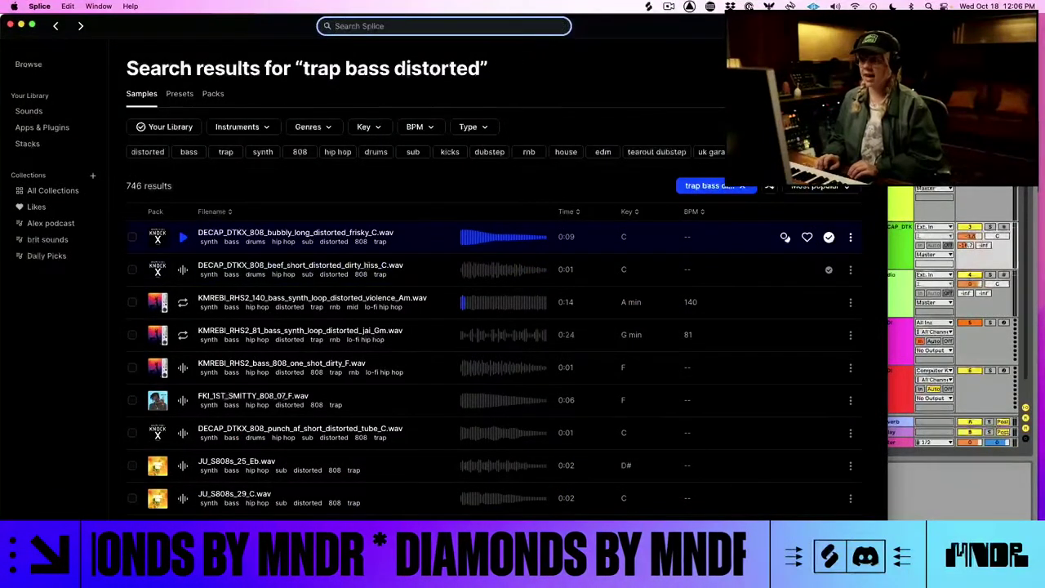
key("BackSpace")
key("BackSpace")
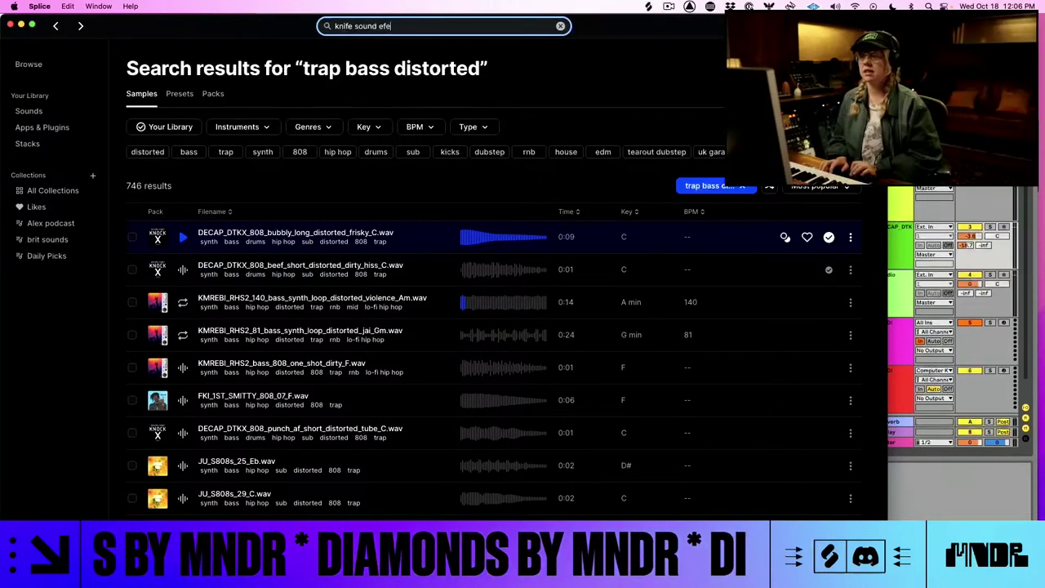
key("Return")
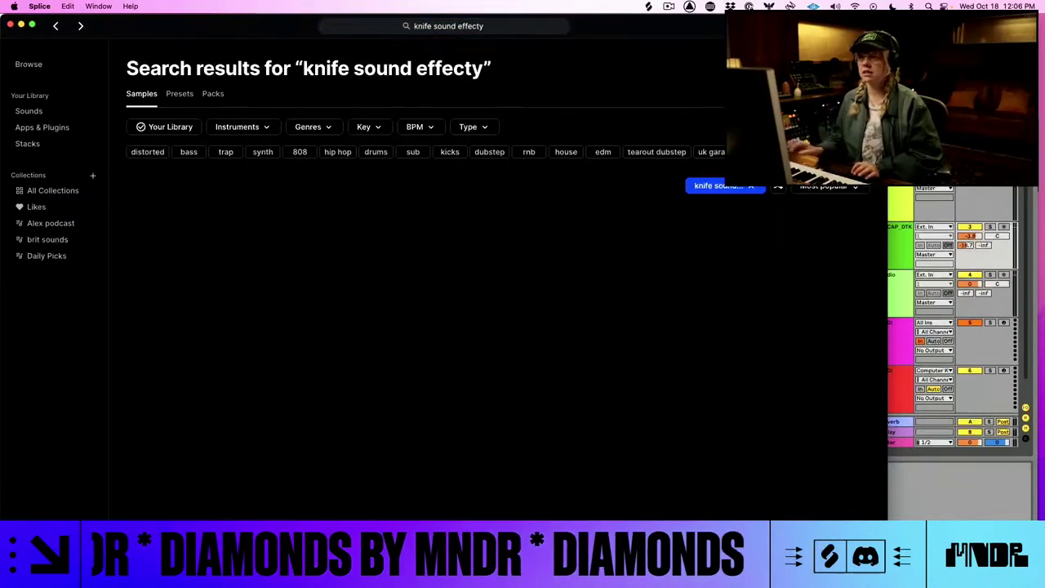
- Preview KnifeScrape_BW.58401.wav, place it on the empty fourth audio track in Ableton Live at 1.4.3, and play it
left_click(184, 239)
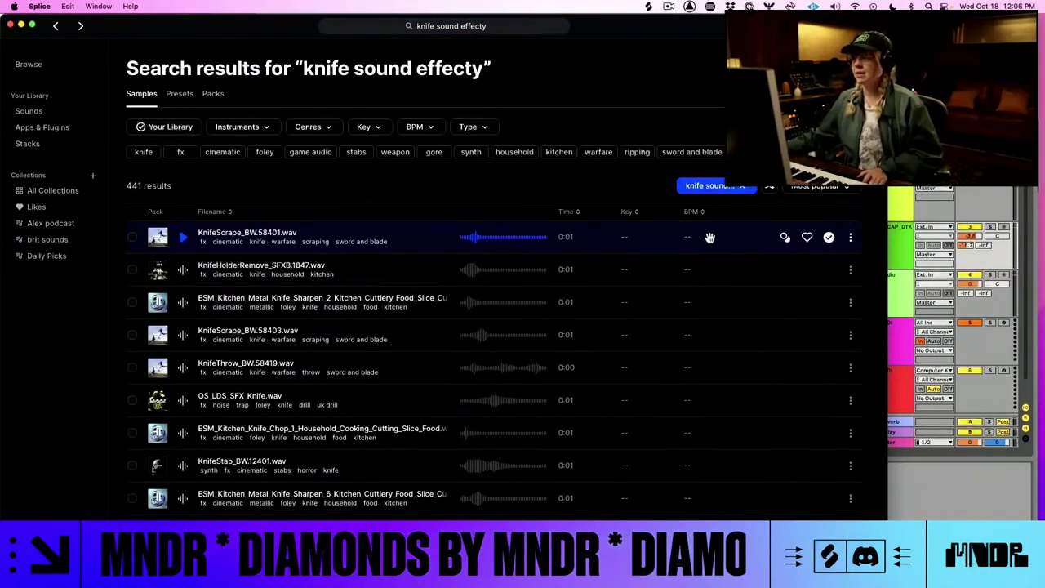
mouse_move(532, 242)
left_mouse_down()
mouse_move(696, 217)
mouse_move(700, 235)
mouse_move(602, 291)
mouse_move(338, 319)
mouse_move(354, 318)
left_mouse_up()
key("super+Tab")
left_click_drag(338, 71, 363, 123)
left_click_drag(430, 278, 417, 277)
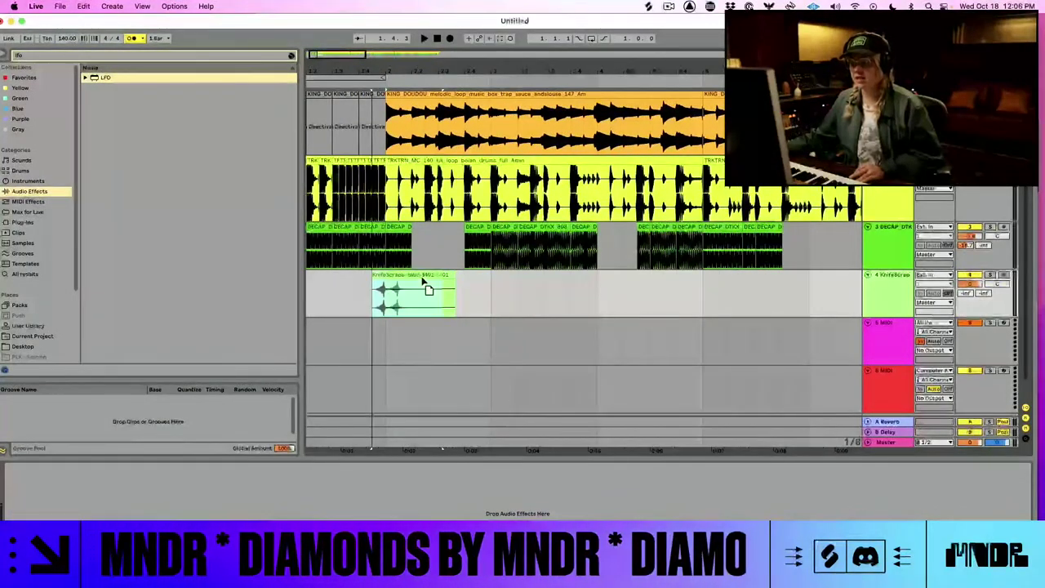
key("space")
key("space")
left_click(438, 39)
- Deactivate the last drum slice before bar 2 and trim the 808 clip to end where that slice starts
left_click_drag(381, 72, 469, 147)
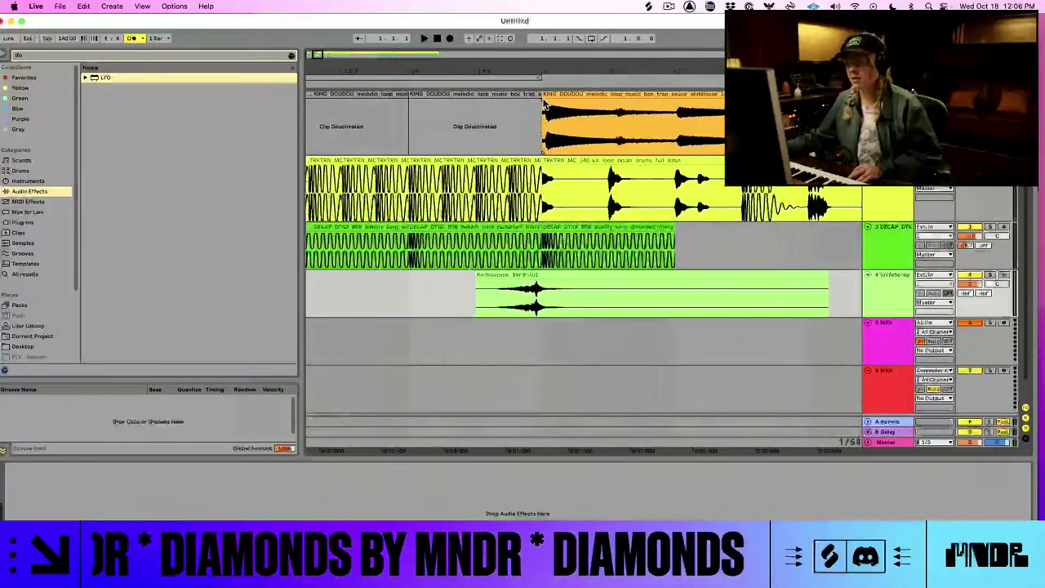
left_click(529, 159)
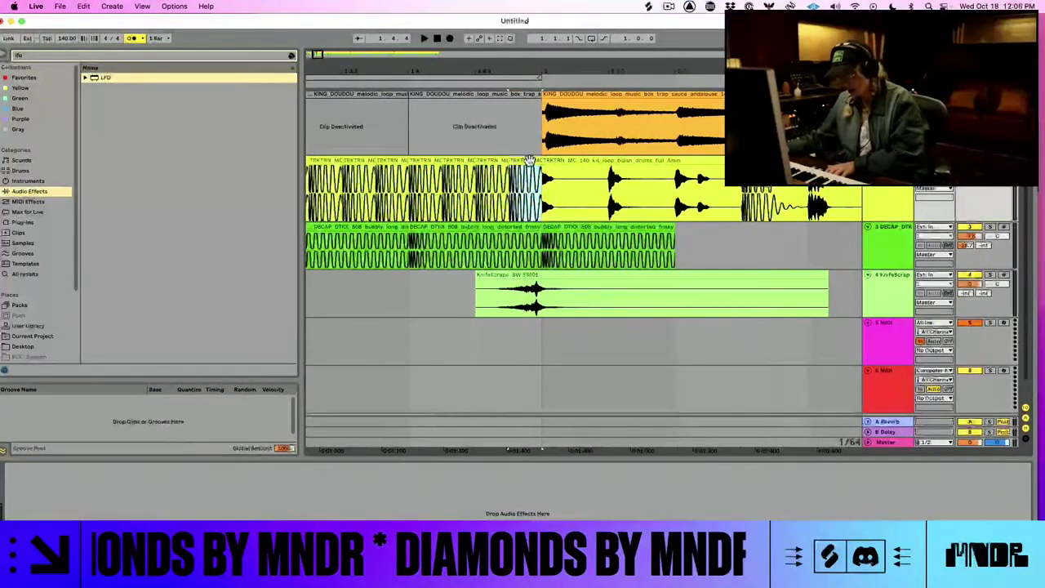
key("0")
left_click_drag(539, 230, 507, 237)
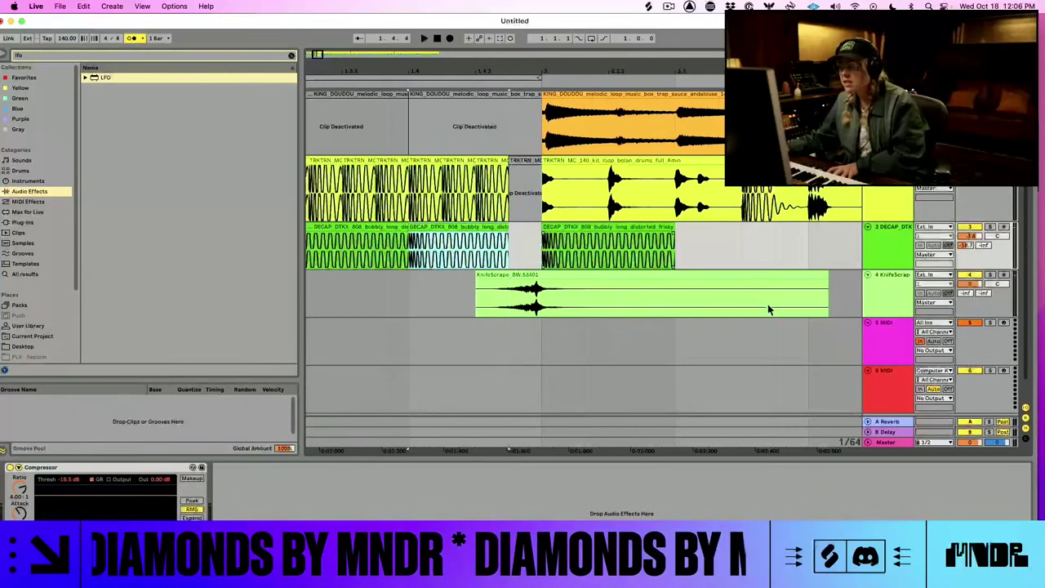
- Select the KnifeScrape track and search the audio effects and plug-ins for a Supermassive effect
left_click(901, 291)
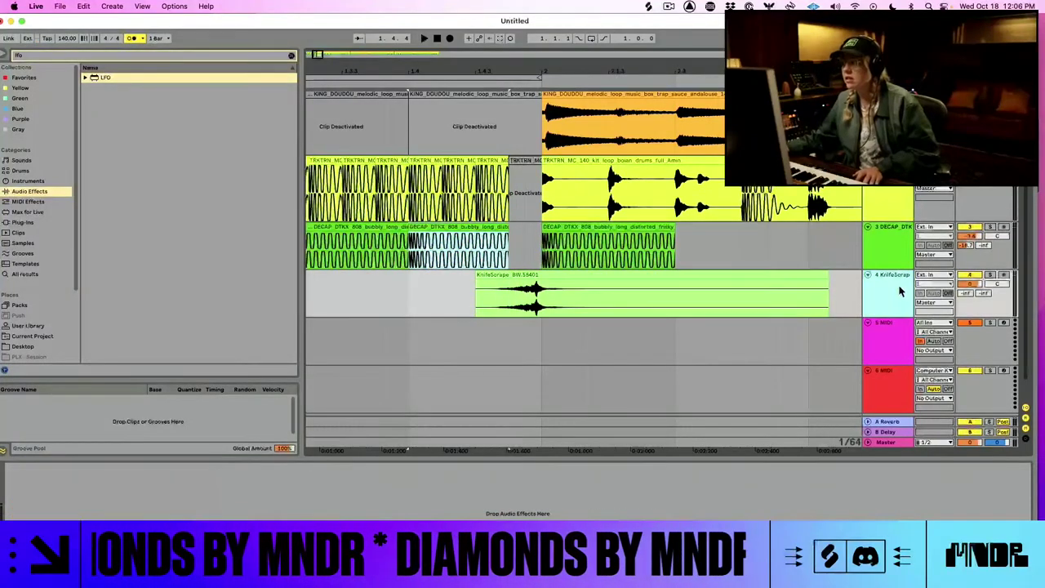
left_click(65, 56)
type("super mas")
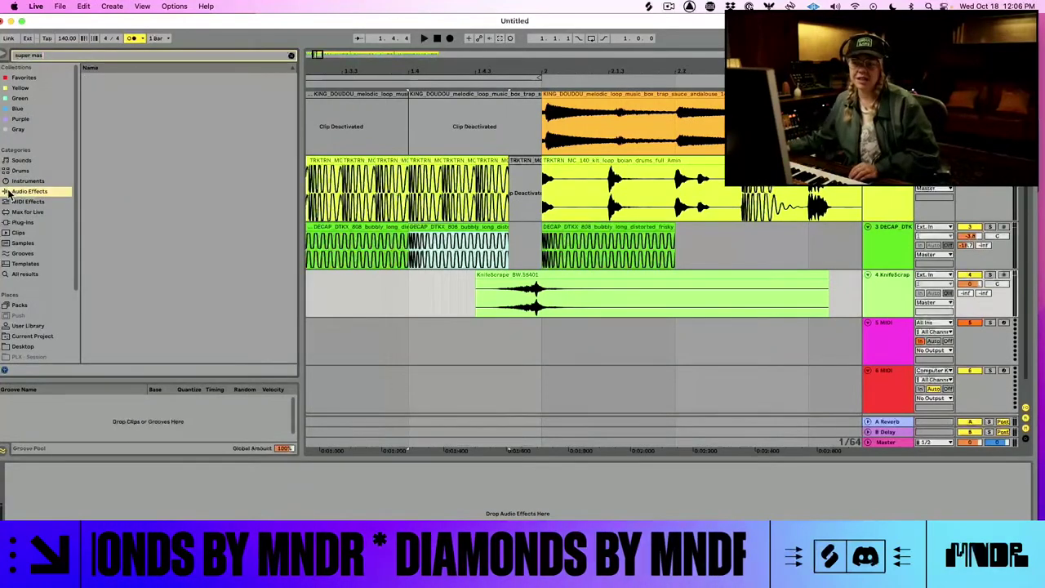
left_click(22, 222)
key("BackSpace")
key("BackSpace")
key("BackSpace")
key("BackSpace")
type("ma")
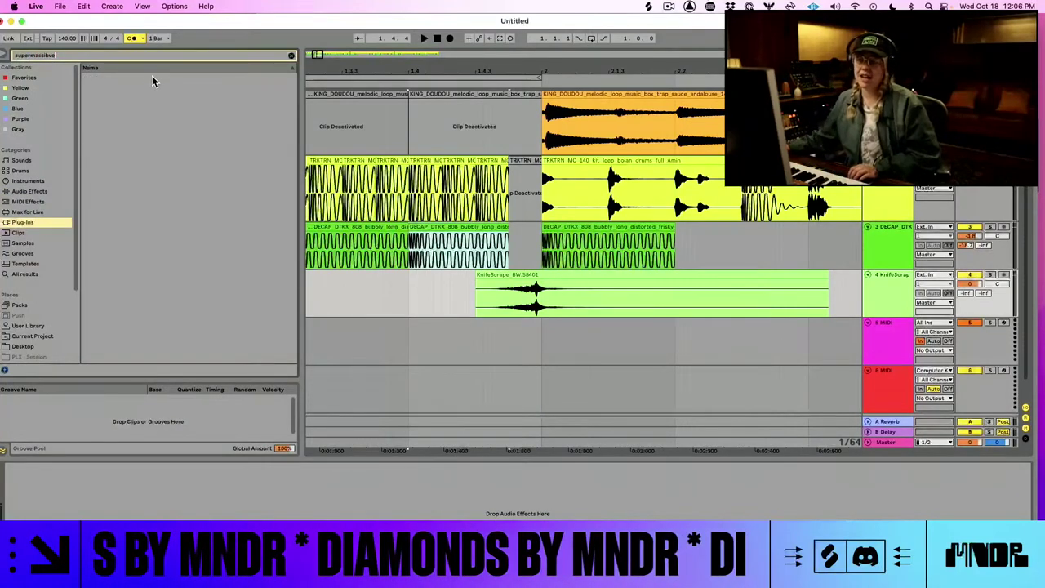
- Search the plug-ins for "val" and add ValhallaDelay from Valhalla DSP to the KnifeScrape track
type("val")
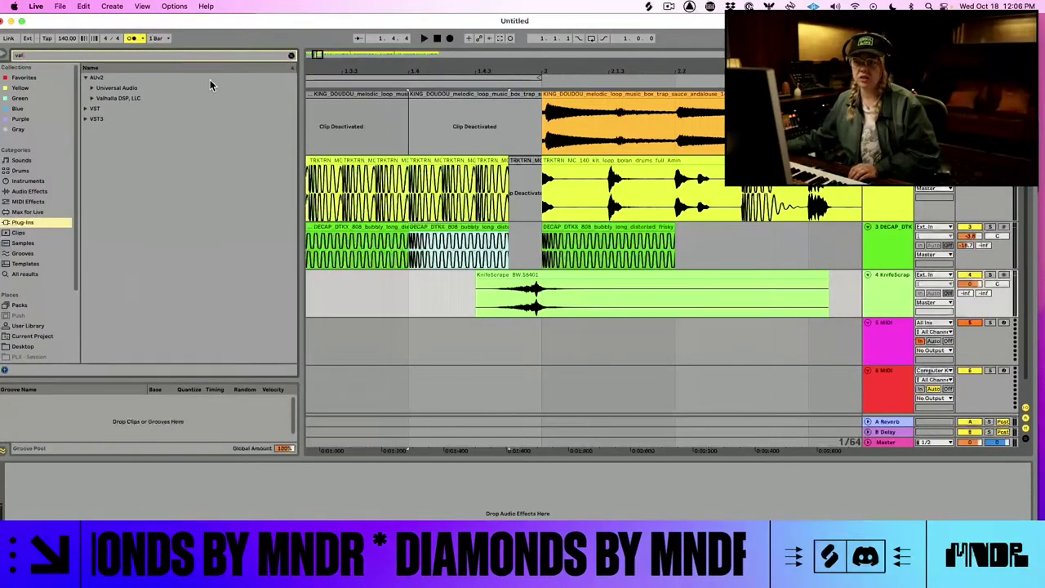
left_click(91, 98)
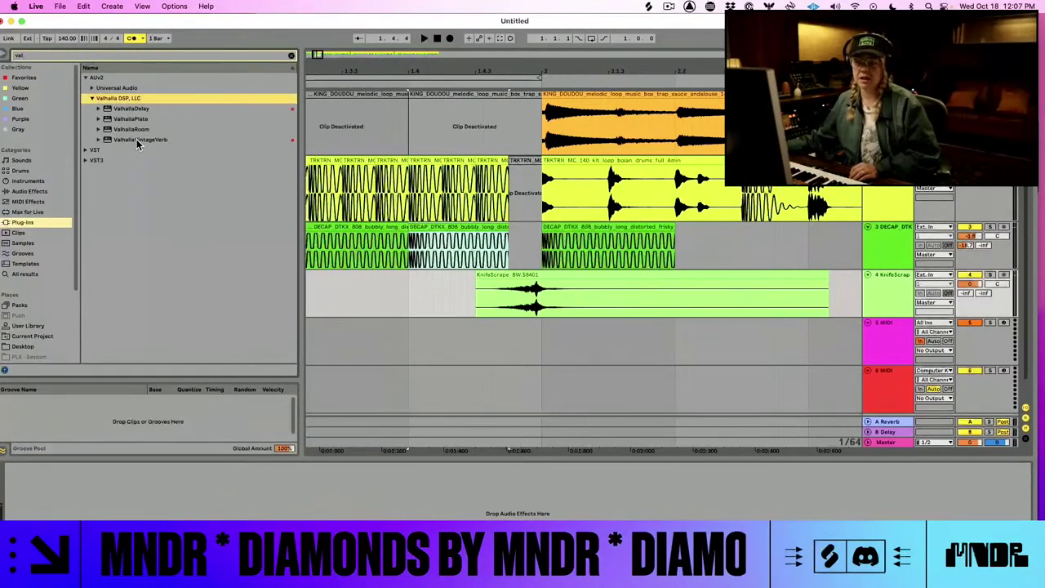
left_click(128, 108)
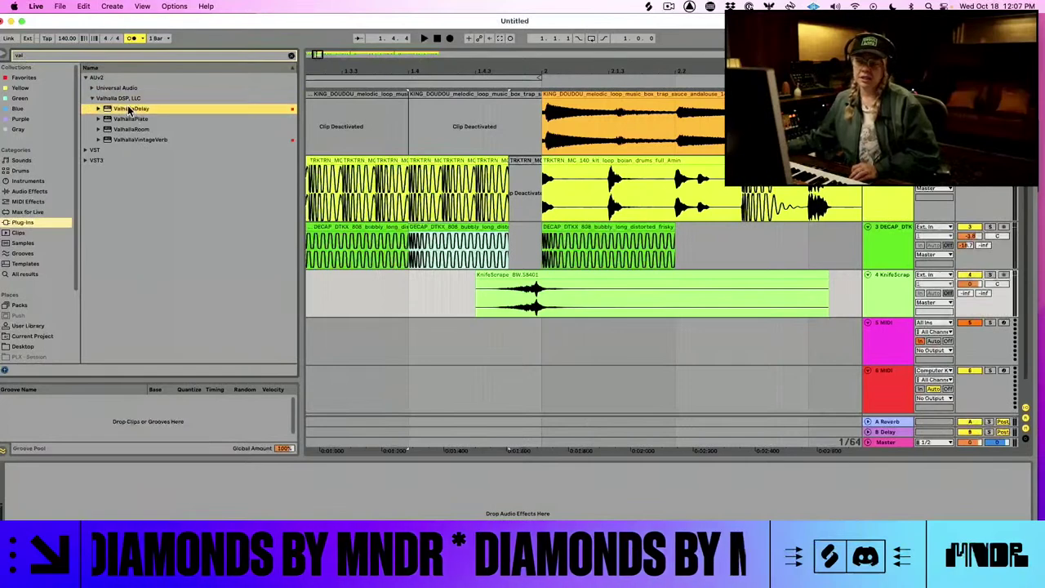
left_click_drag(888, 306, 888, 308)
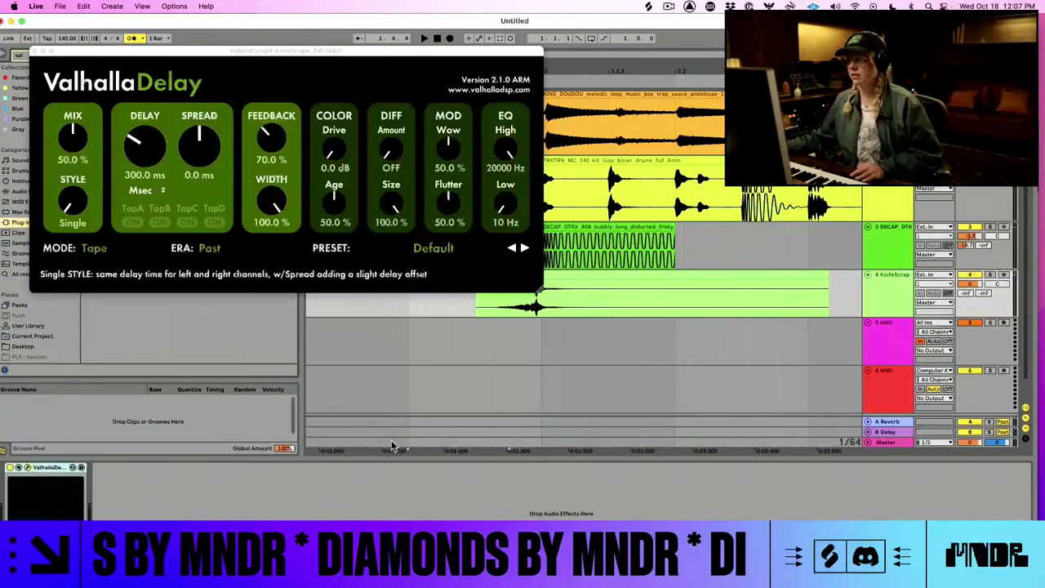
- Set ValhallaDelay to a 413.0 ms delay, 62.9 % mix and 8.2 ms spread, close its window and play the arrangement
left_click_drag(137, 158, 155, 139)
key("space")
left_click_drag(64, 136, 100, 113)
left_click_drag(201, 144, 228, 136)
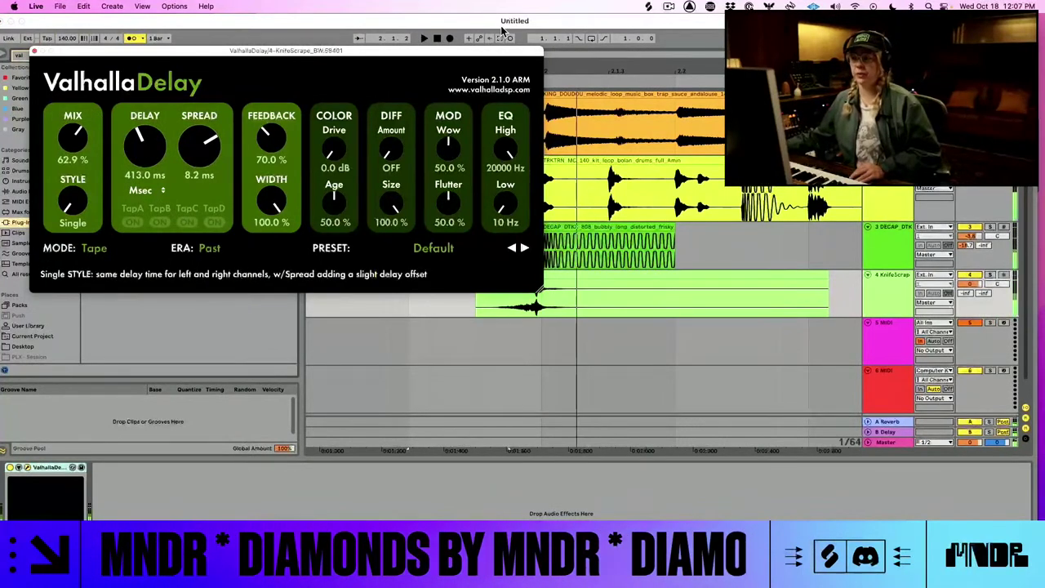
left_click(33, 51)
key("space")
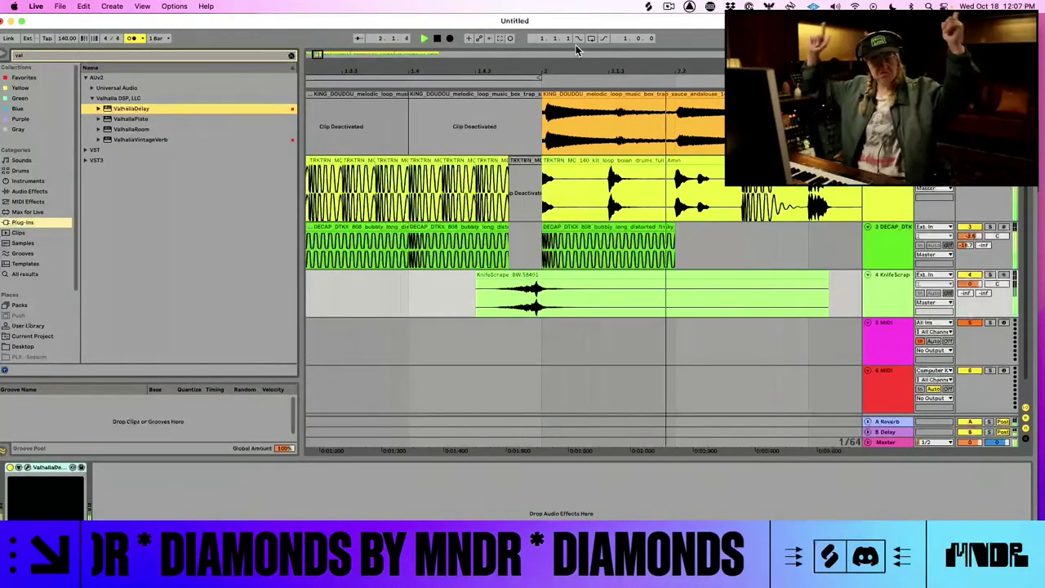
- Nudge the KnifeScrape clip so its loudest peak lands on the start of bar 2, and play the transition
key("space")
left_click_drag(548, 70, 548, 55)
key("space")
key("space")
left_click(537, 275)
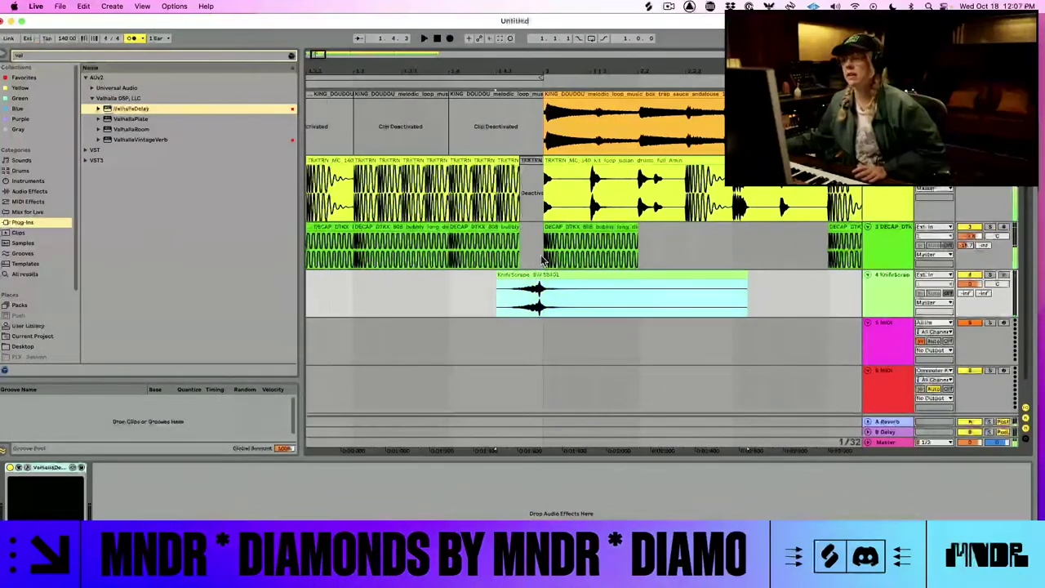
left_click_drag(526, 69, 526, 201)
left_click(532, 276)
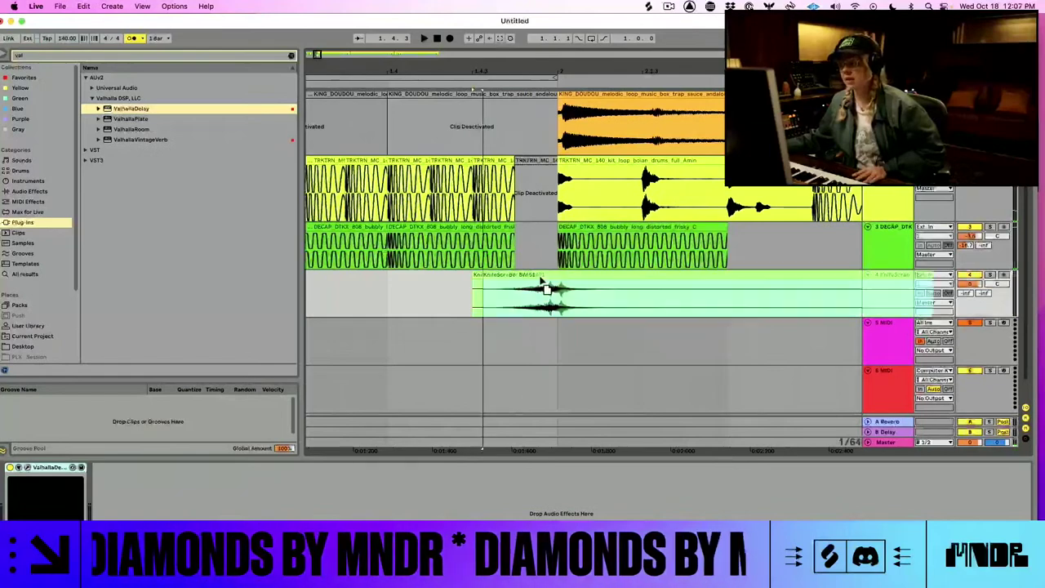
left_click_drag(544, 286, 544, 284)
left_click_drag(545, 72, 558, 282)
left_click(561, 287)
left_click_drag(491, 76, 590, 39)
left_click(437, 37)
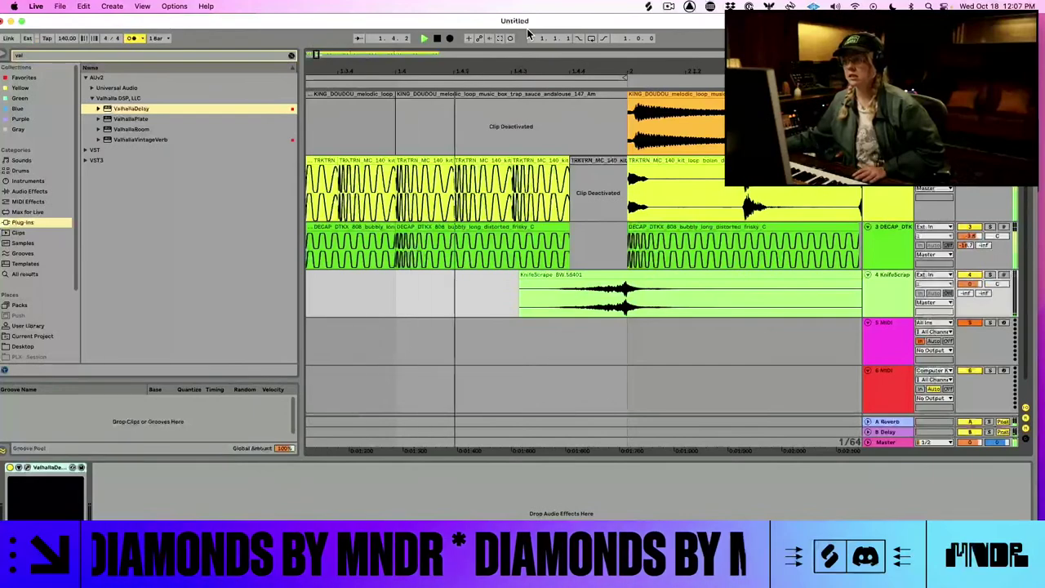
- Reactivate the last drum slice before bar 2, extend the 808 clip to bar 2 and play the result
left_click_drag(652, 63, 605, 38)
left_click(574, 161)
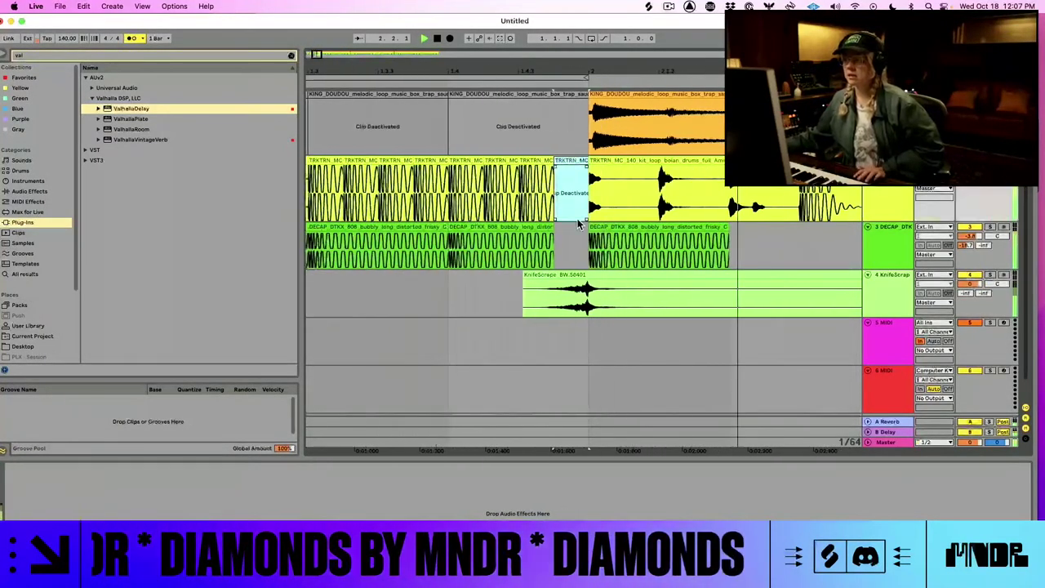
left_click(572, 231, "shift")
left_click(578, 161)
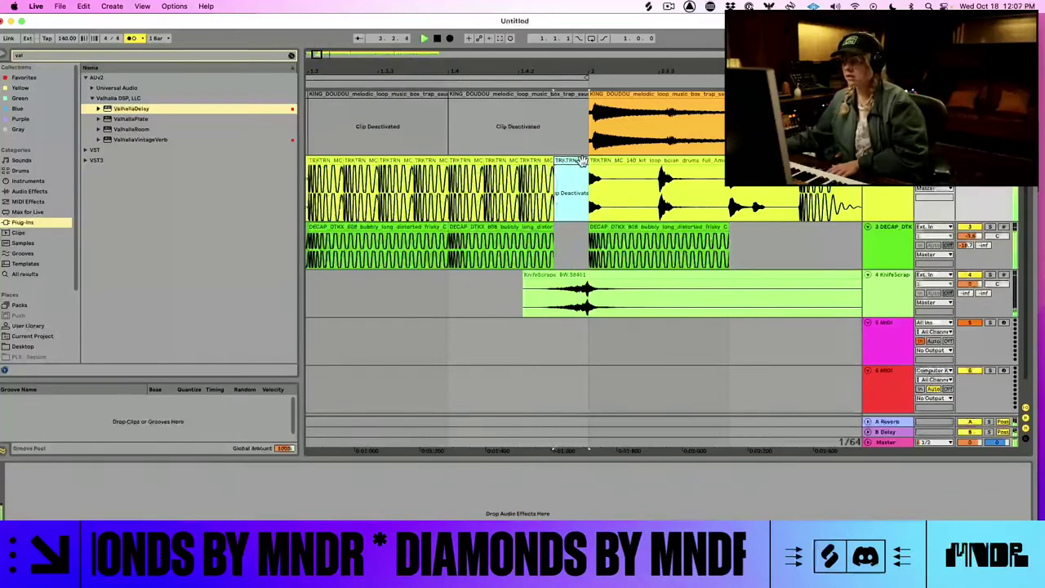
key("0")
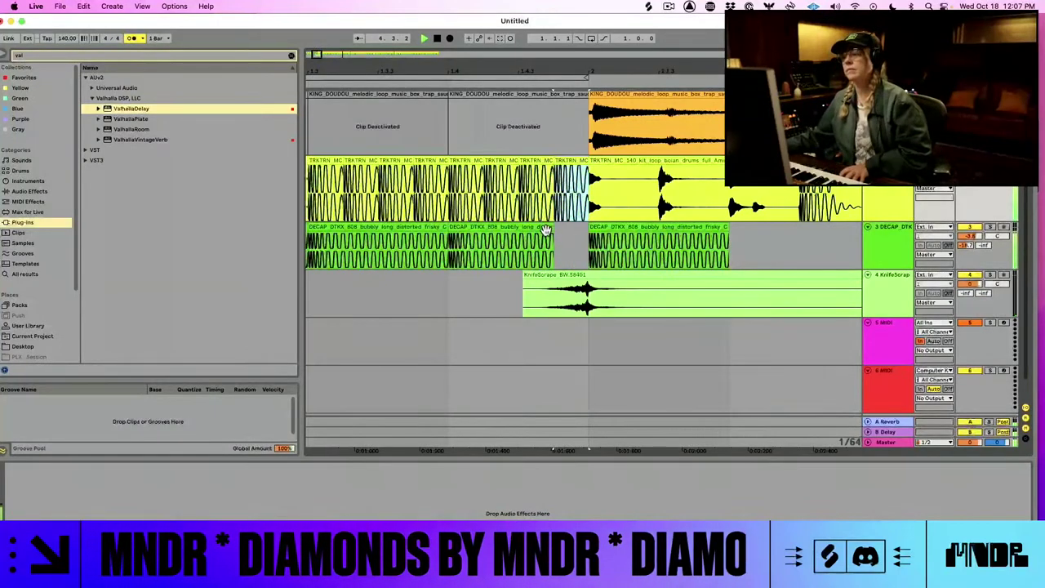
left_click_drag(552, 230, 587, 229)
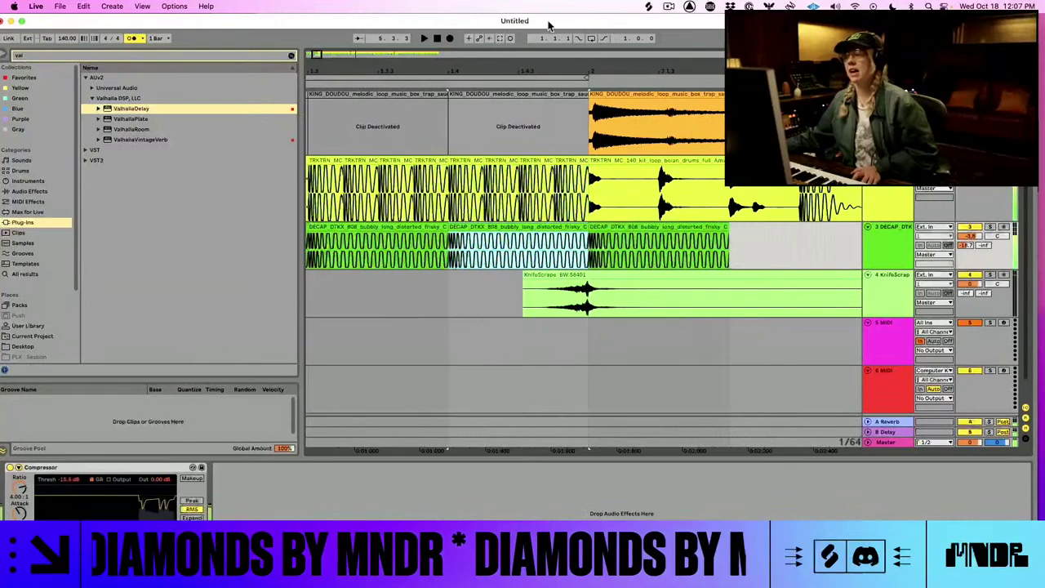
left_click(437, 39)
left_click_drag(622, 74, 380, 65)
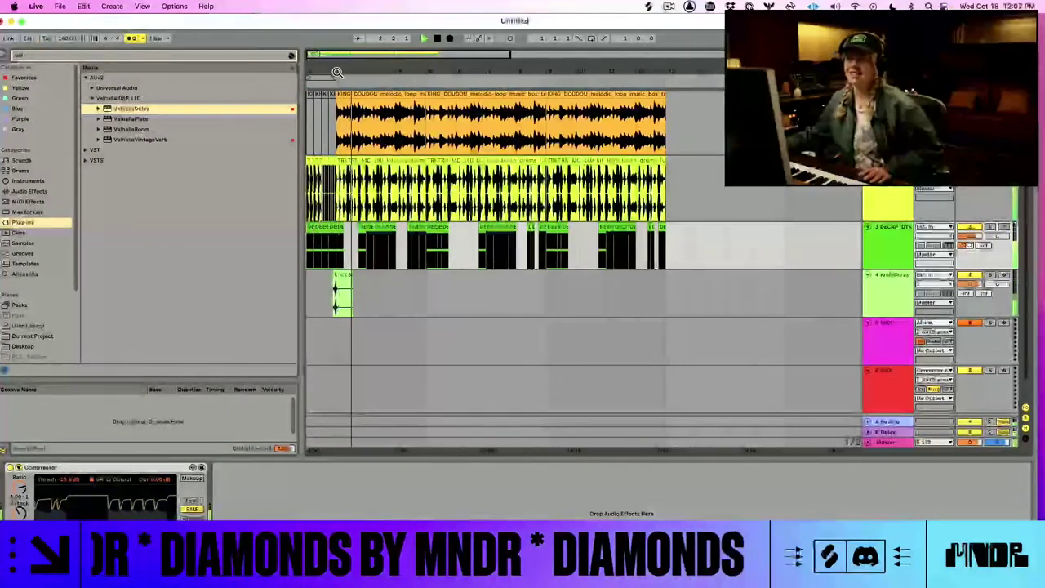
- Copy the short drum stutter slices from bar 1 to the last beat before bar 5 and play the arrangement
left_click(360, 94)
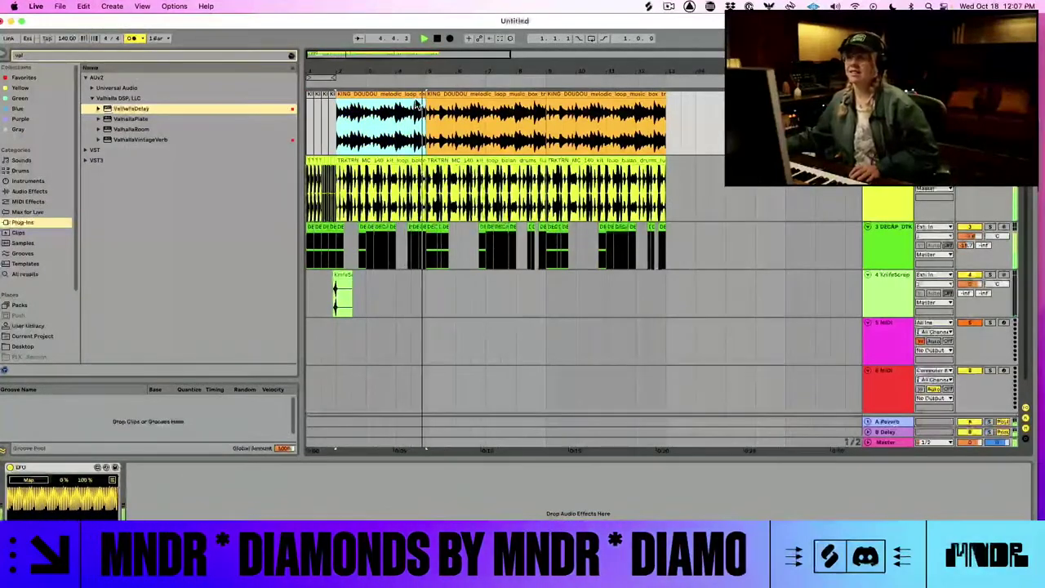
left_click_drag(406, 72, 596, 63)
left_click(390, 182)
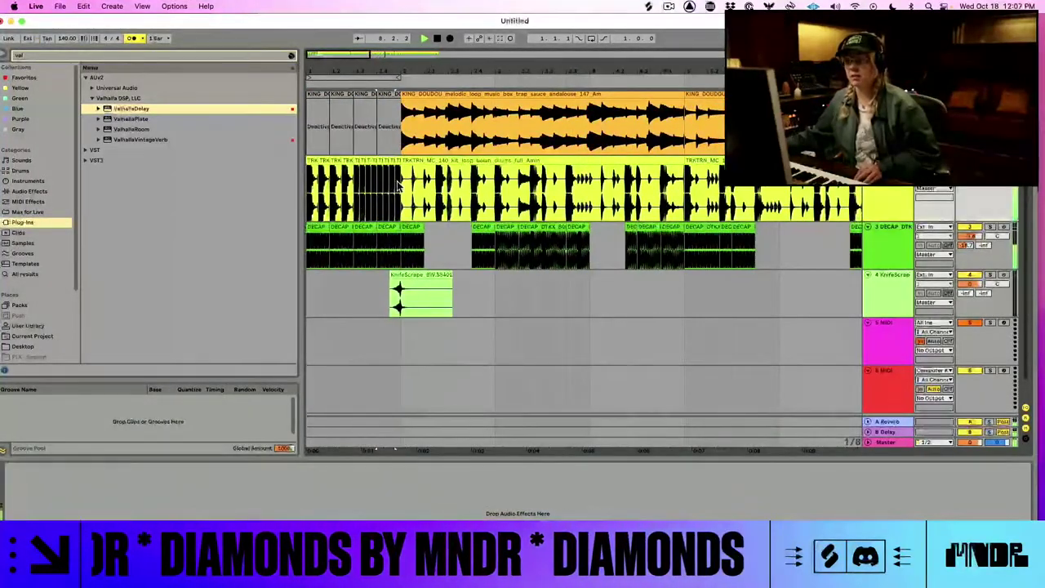
left_click(664, 192)
key("super+v")
left_click(436, 40)
key("space")
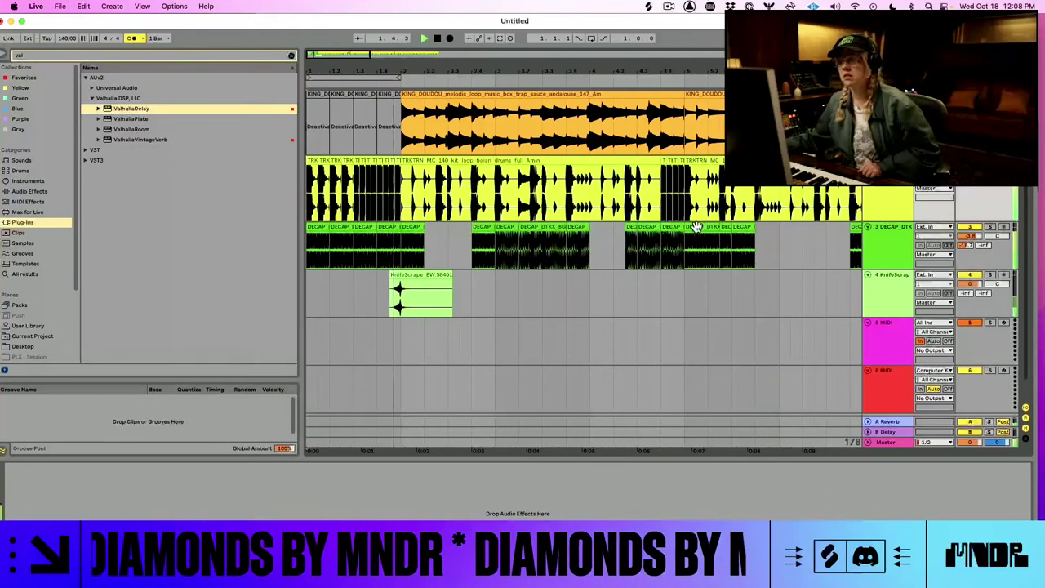
- Shorten the bar 1 drum stutter by extending the preceding drum slice over its first slices, and replay the intro
key("space")
key("space")
left_click_drag(350, 161, 373, 160)
key("space")
key("space")
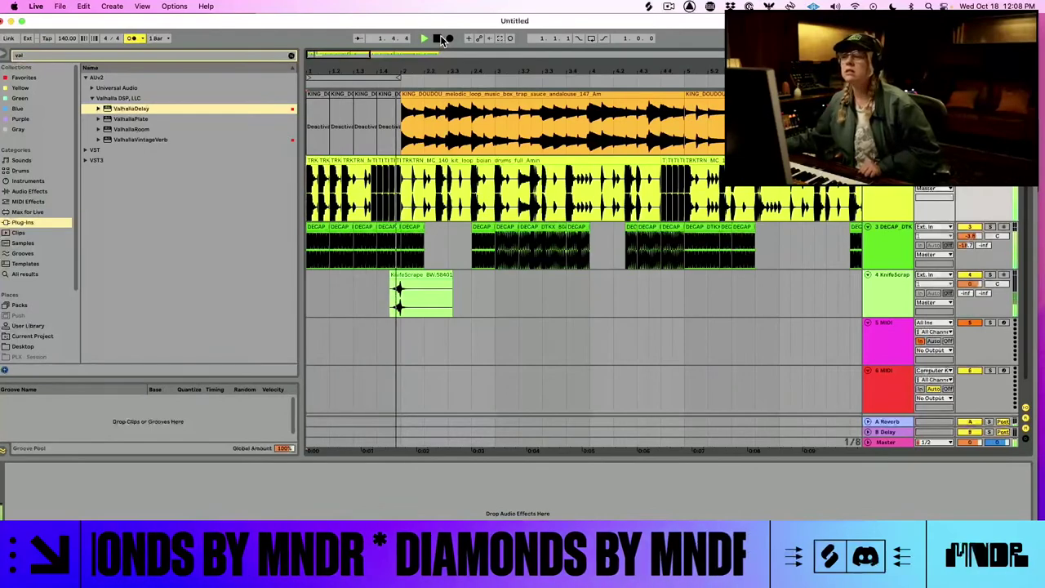
- Consolidate the drum track's first four bars into one clip, duplicate it twice and play the arrangement
key("minus")
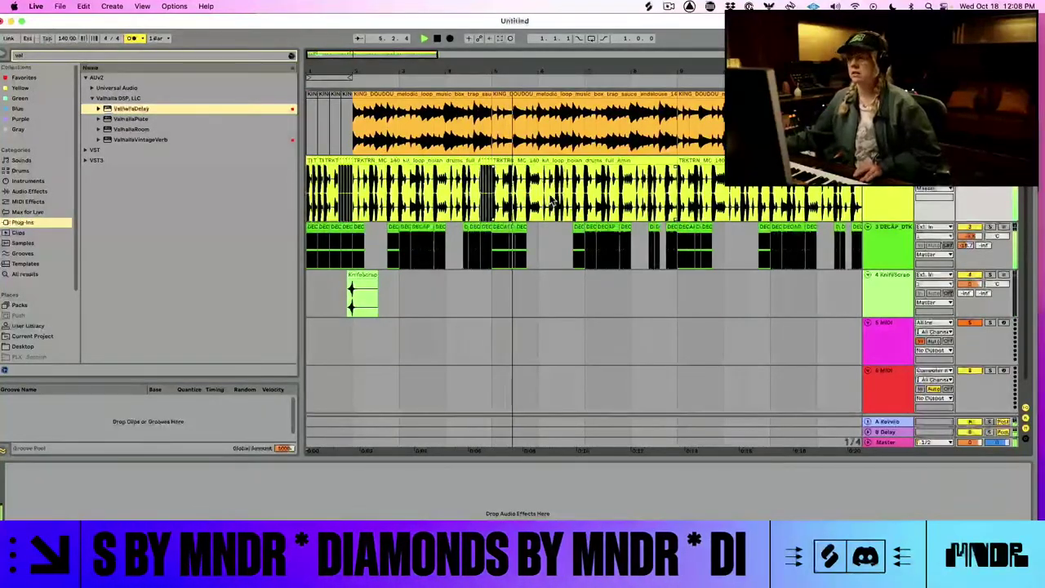
scroll(554, 191, "down", 1)
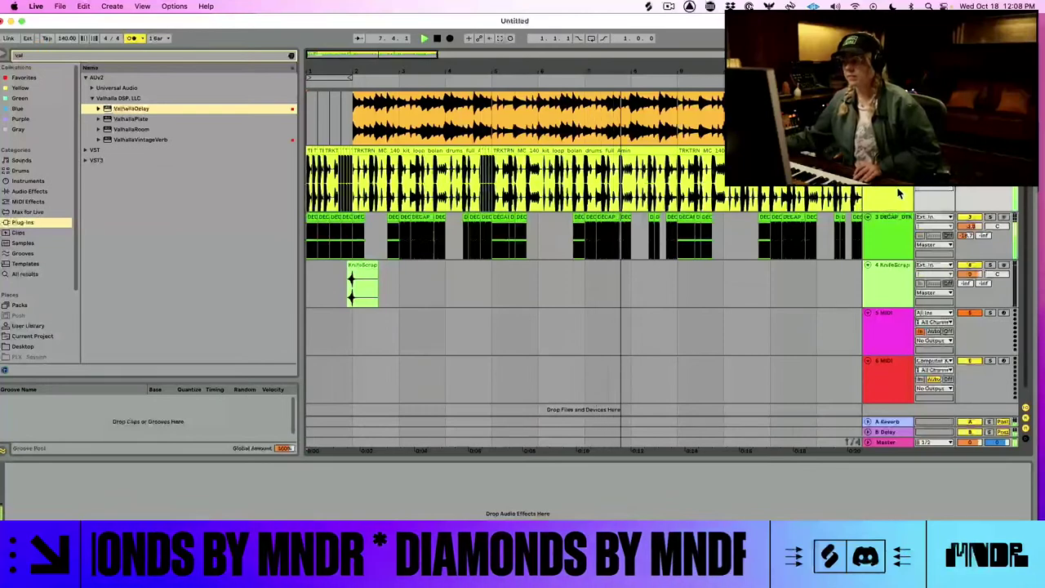
key("space")
left_click_drag(494, 186, 398, 184)
key("super+j")
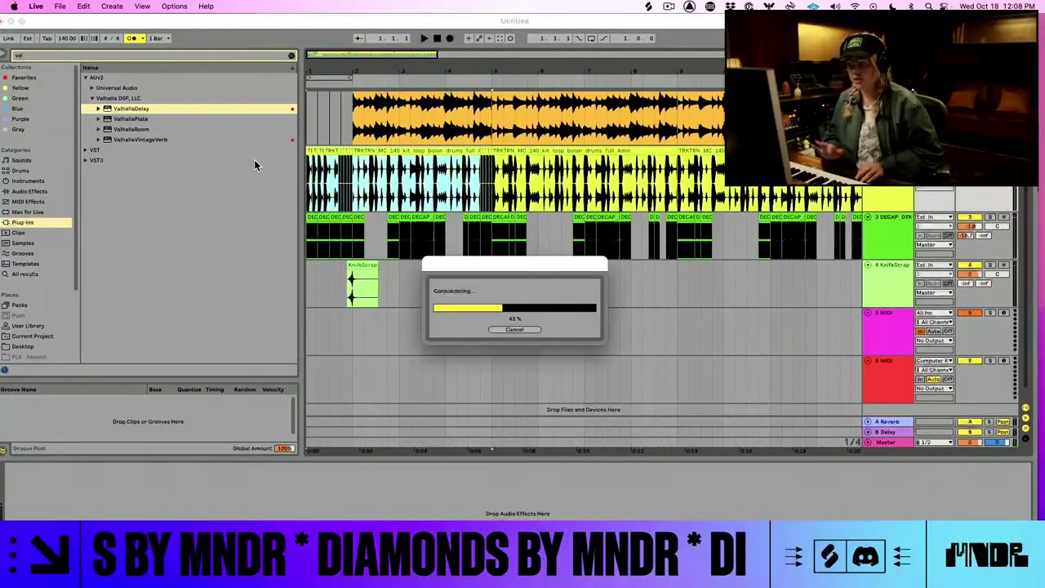
key("super+d")
key("super+d")
key("space")
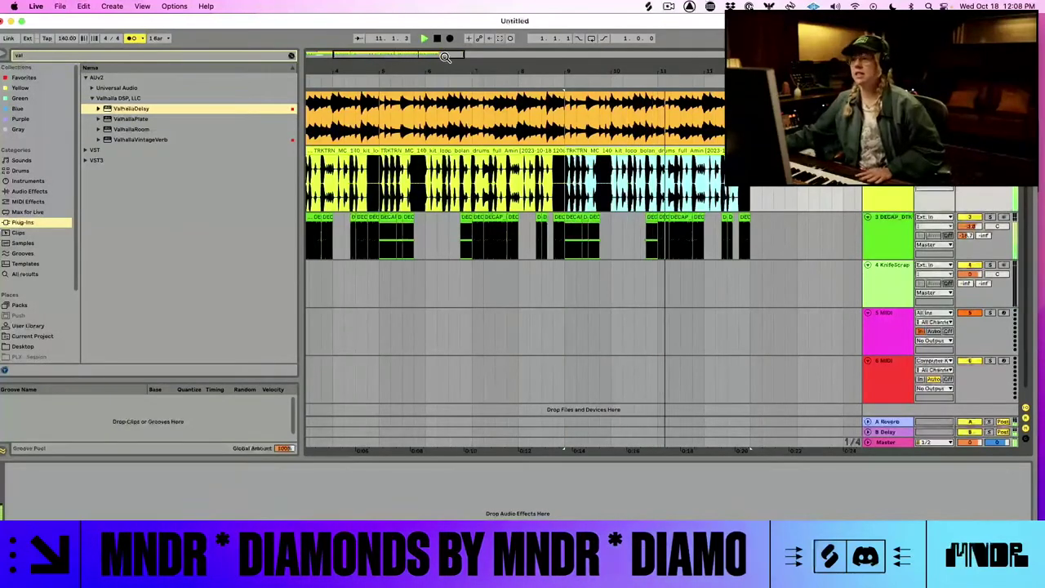
left_click_drag(446, 69, 483, 65)
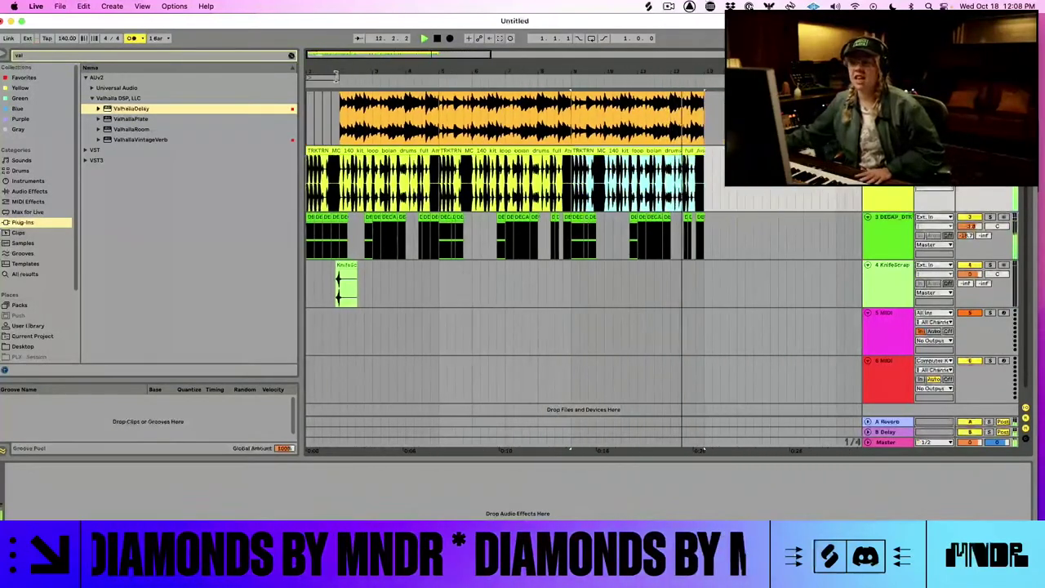
- Extend the loop to bar 13 and duplicate the time of bar 1 across the melody, drum, 808 and KnifeScrape tracks
left_click_drag(339, 77, 703, 77)
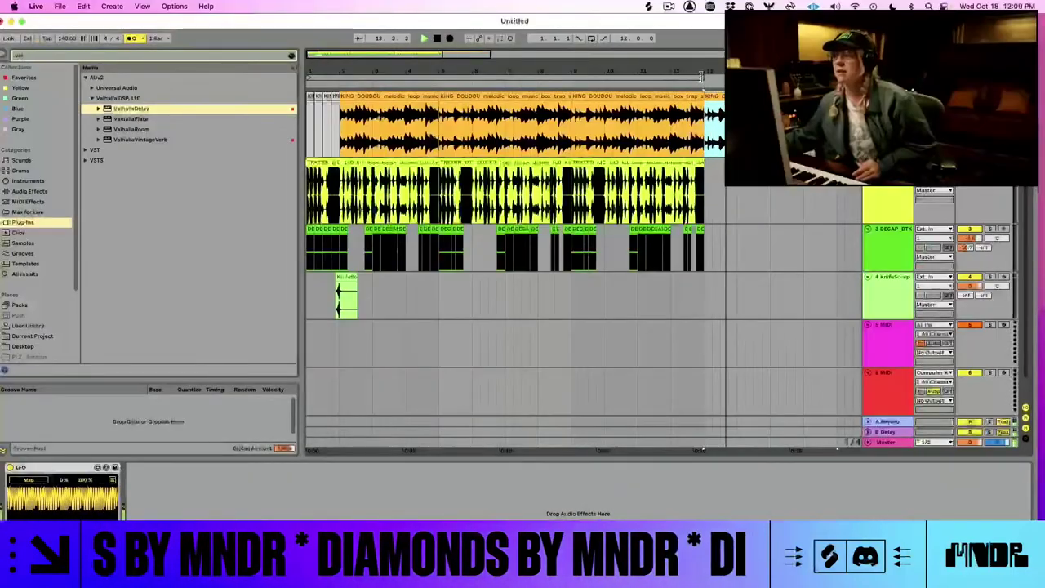
left_click_drag(454, 74, 427, 58)
left_click_drag(334, 116, 281, 194)
left_click_drag(293, 296, 294, 296)
key("super+shift+d")
key("space")
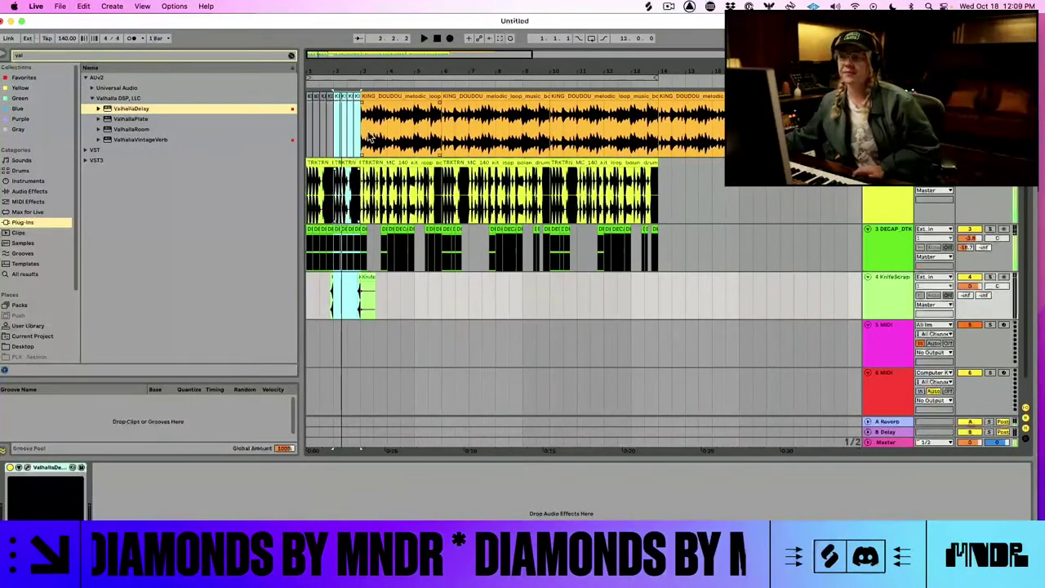
- Move the short KnifeScrape clip before bar 2 to the arrangement's start and hide the browser
key("space")
left_click_drag(331, 290, 295, 291)
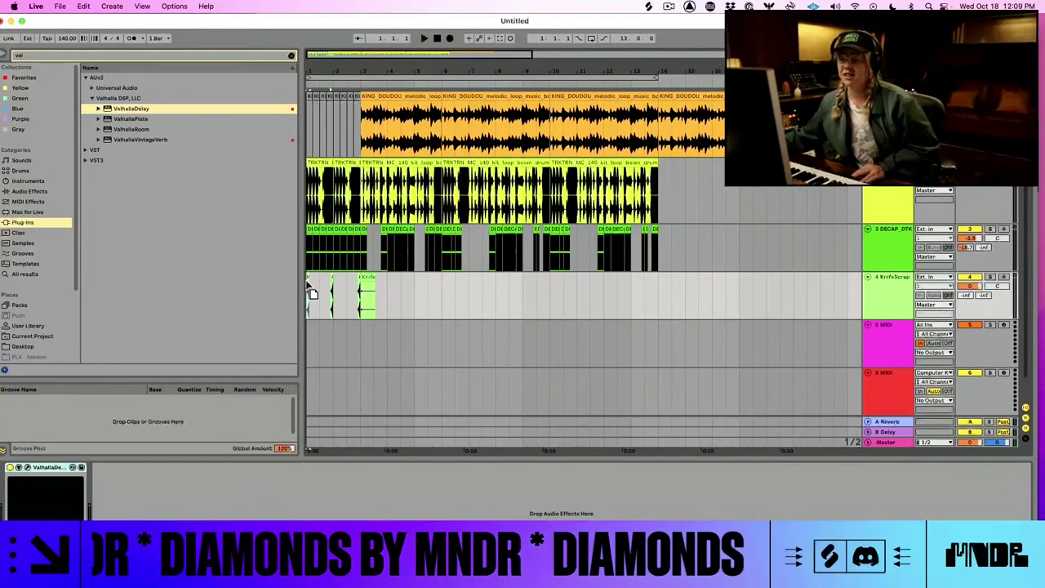
left_click_drag(321, 71, 321, 98)
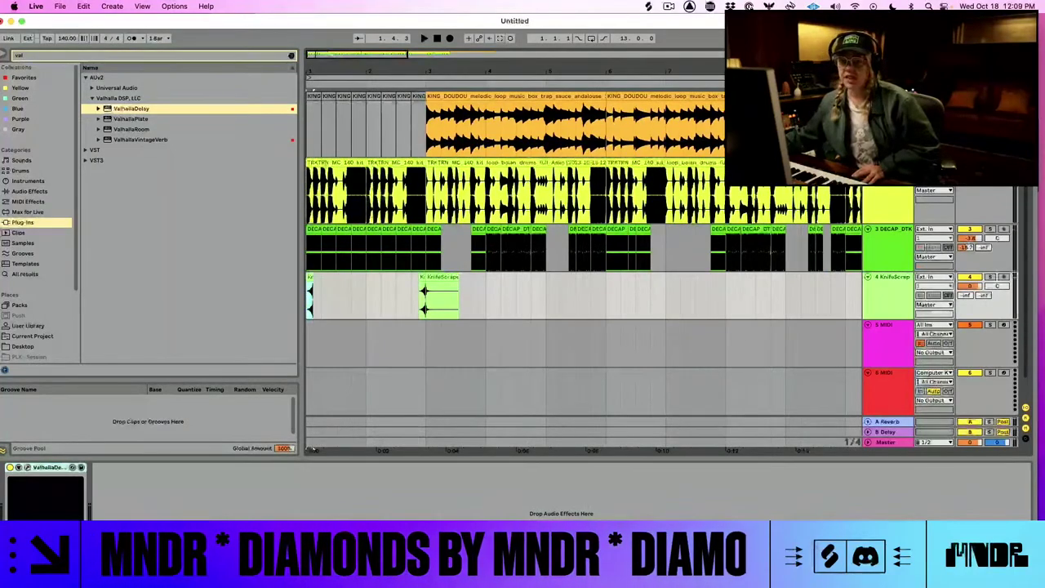
left_click(4, 56)
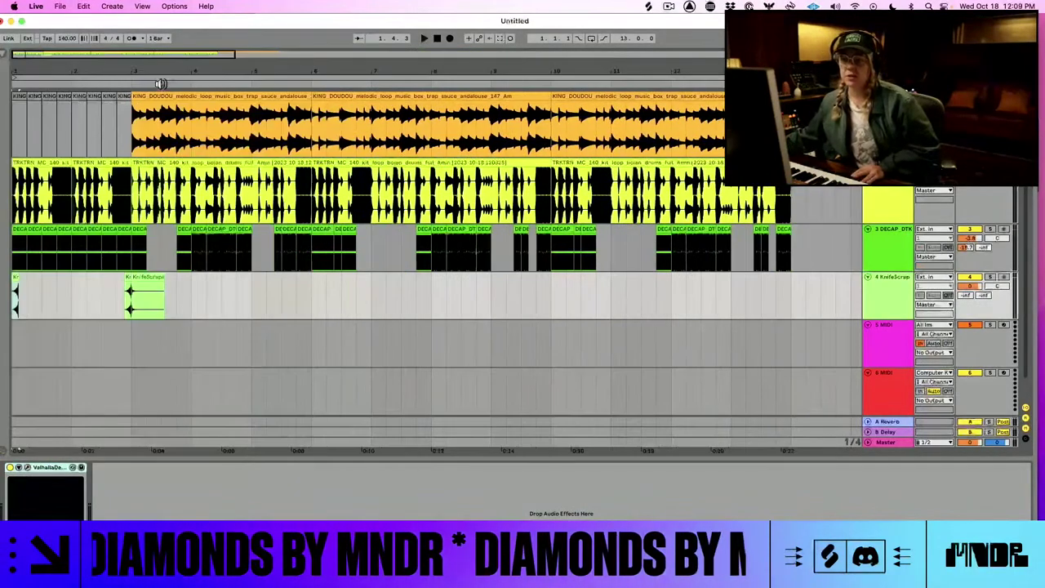
left_click_drag(160, 87, 160, 80)
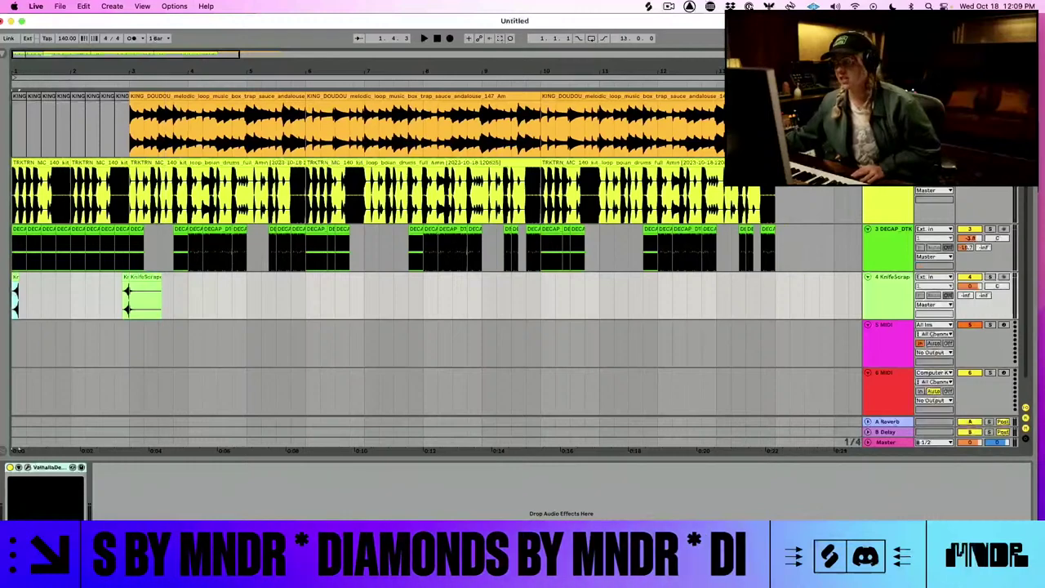
- Move all melody, drum and 808 material after the opening eighth note so that it starts at bar 2
scroll(487, 297, "down", 5)
scroll(487, 297, "right", 1)
left_click_drag(586, 268, 23, 163)
left_click_drag(23, 152, 23, 153)
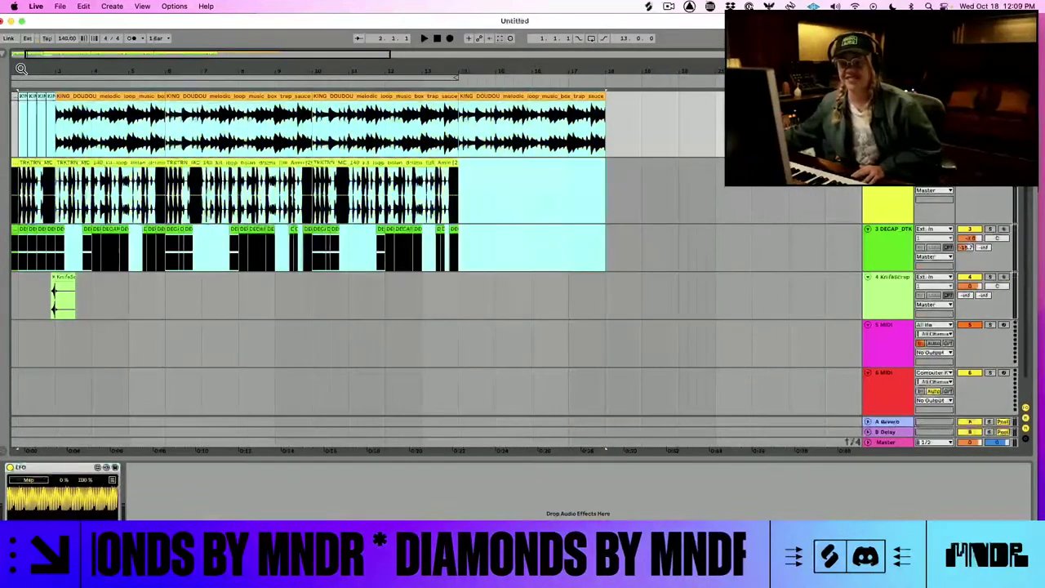
key("w")
left_click_drag(848, 266, 14, 127)
left_click_drag(47, 159, 23, 178)
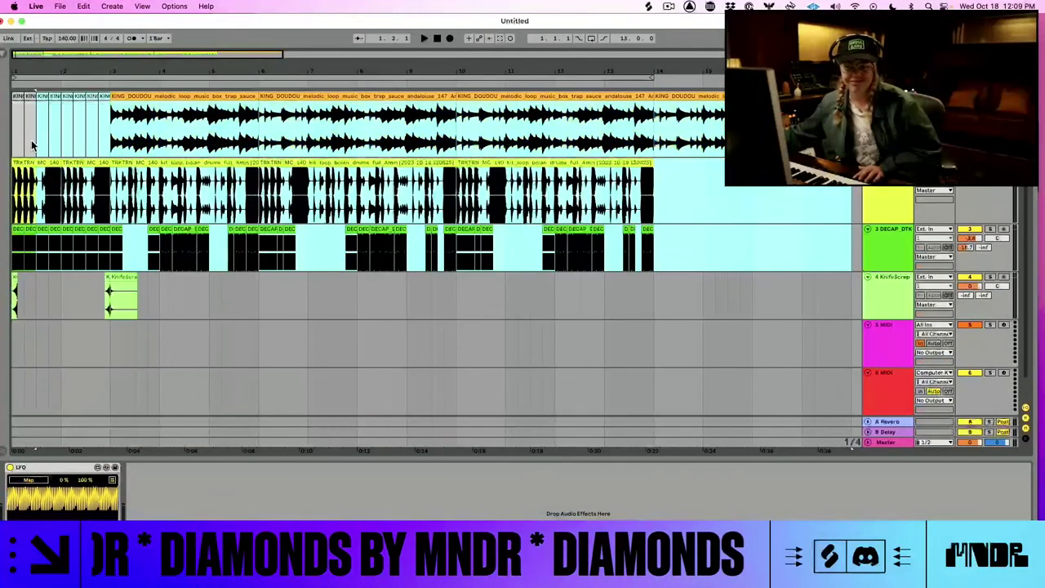
left_click_drag(16, 58, 25, 221)
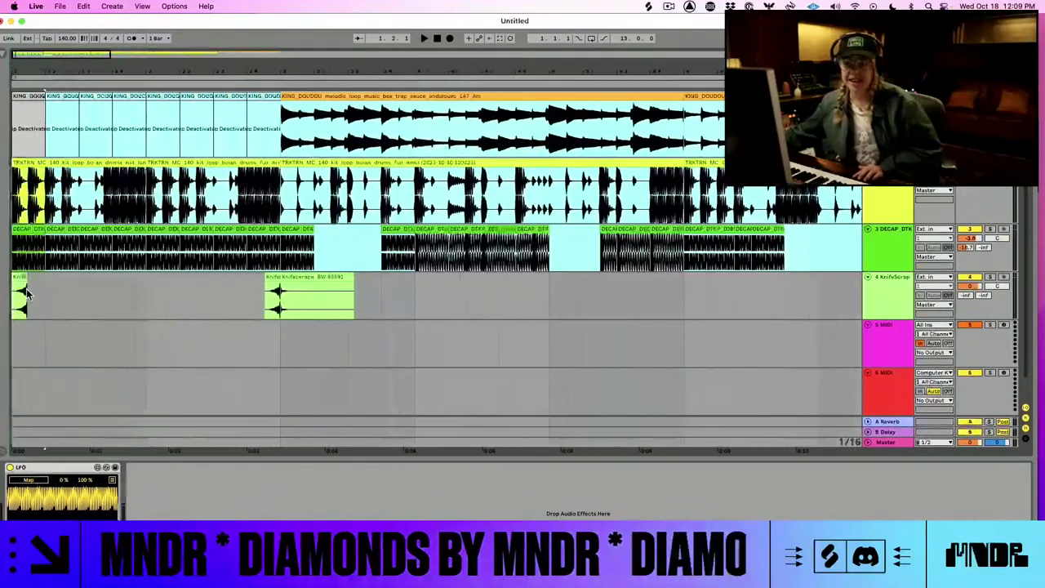
left_click(27, 293)
left_click(23, 267)
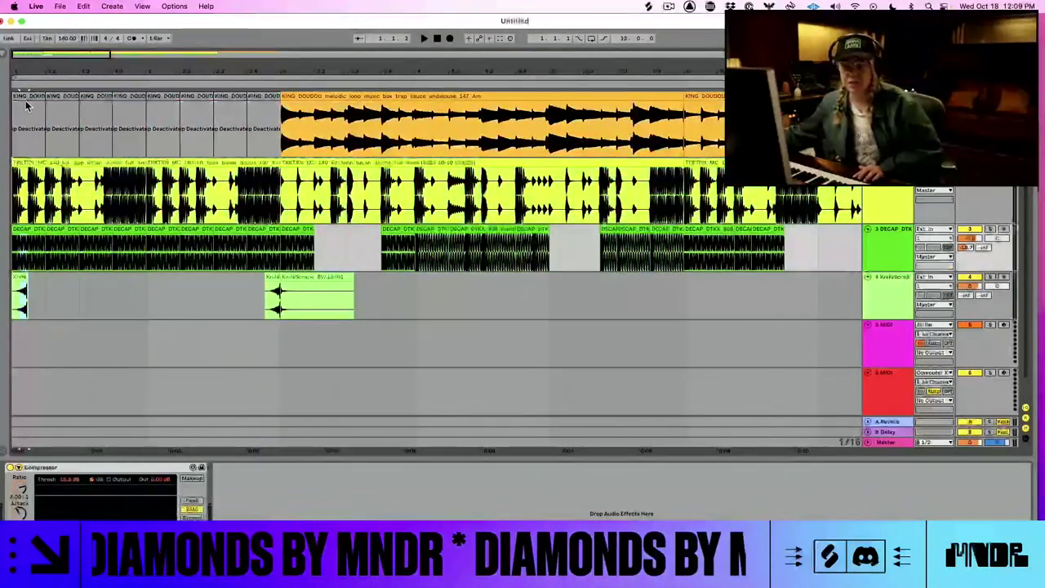
left_click_drag(819, 175, 898, 246)
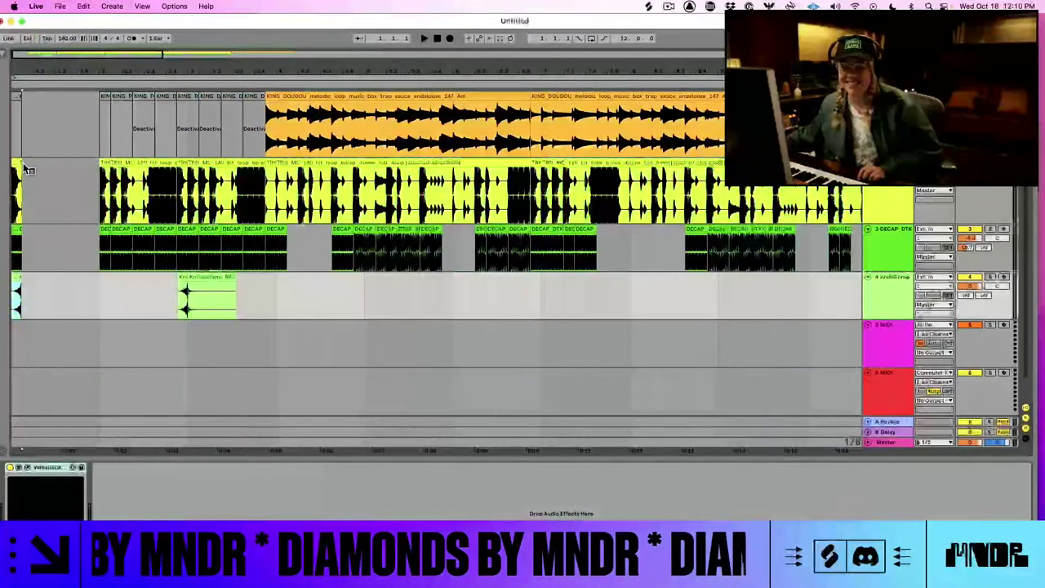
- Select the opening eighth-note drum, 808 and KnifeScrape slices and duplicate them until they fill bar 1
right_click(25, 169)
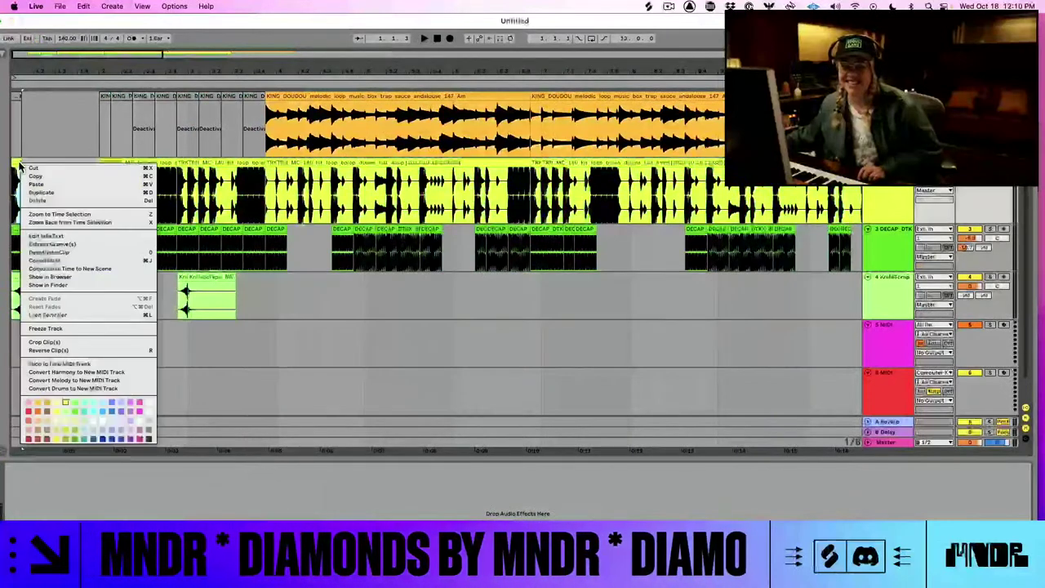
left_click(14, 240)
left_click(13, 277)
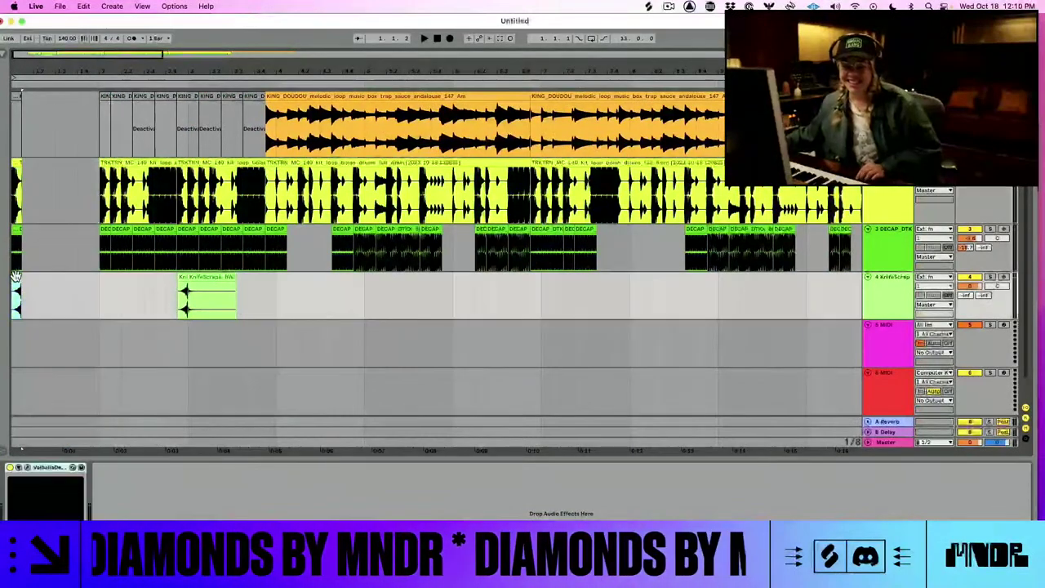
left_click(16, 163)
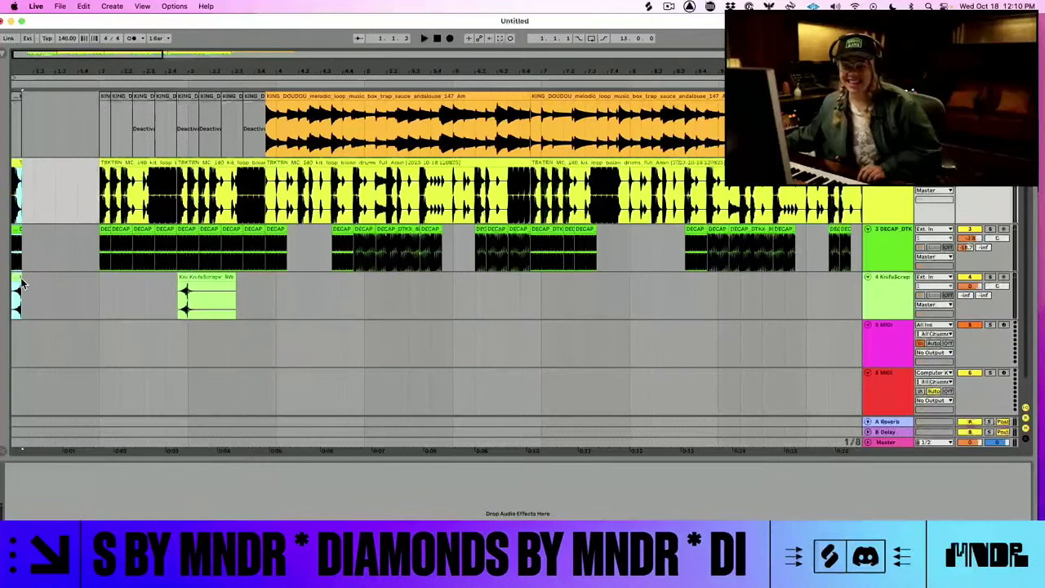
key("super+d")
key("super+d")
key("super+d")
key("super+d")
key("super+d")
key("super+d")
key("super+d")
key("super+d")
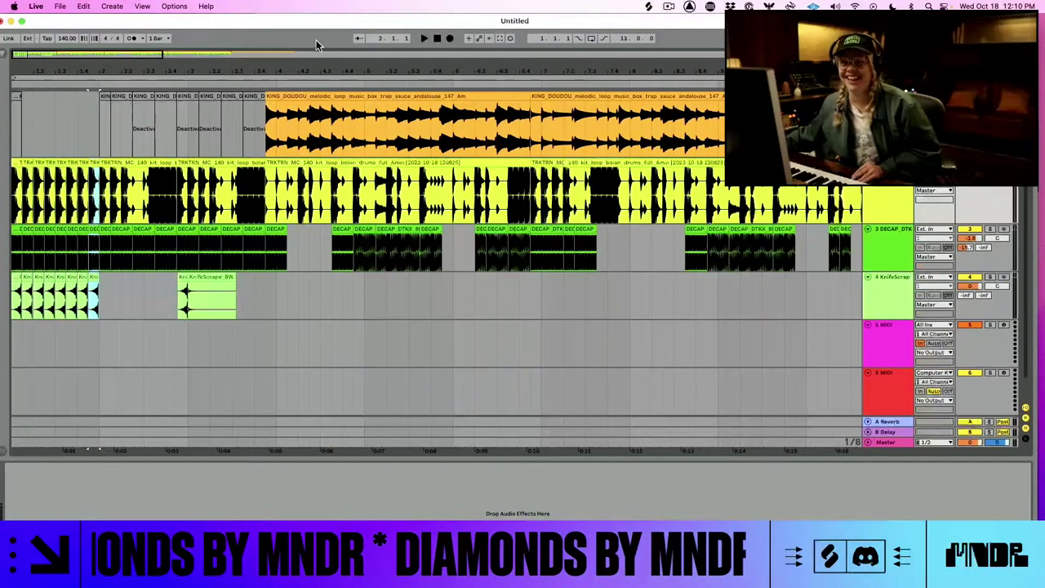
- Extend the first active melody clip's start back to the long KnifeScrape clip before bar 3, and play the arrangement
key("space")
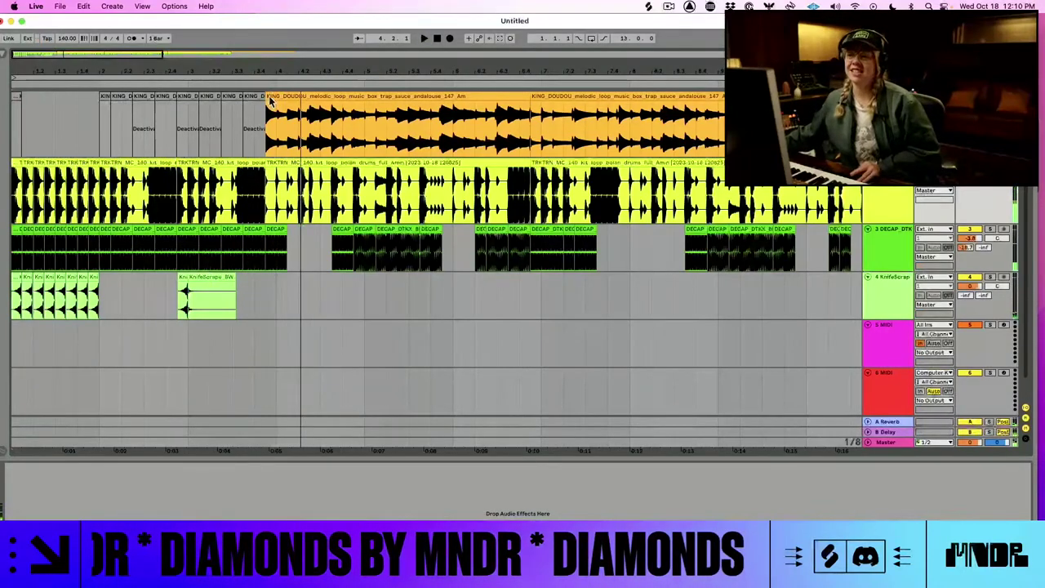
left_click_drag(269, 97, 176, 96)
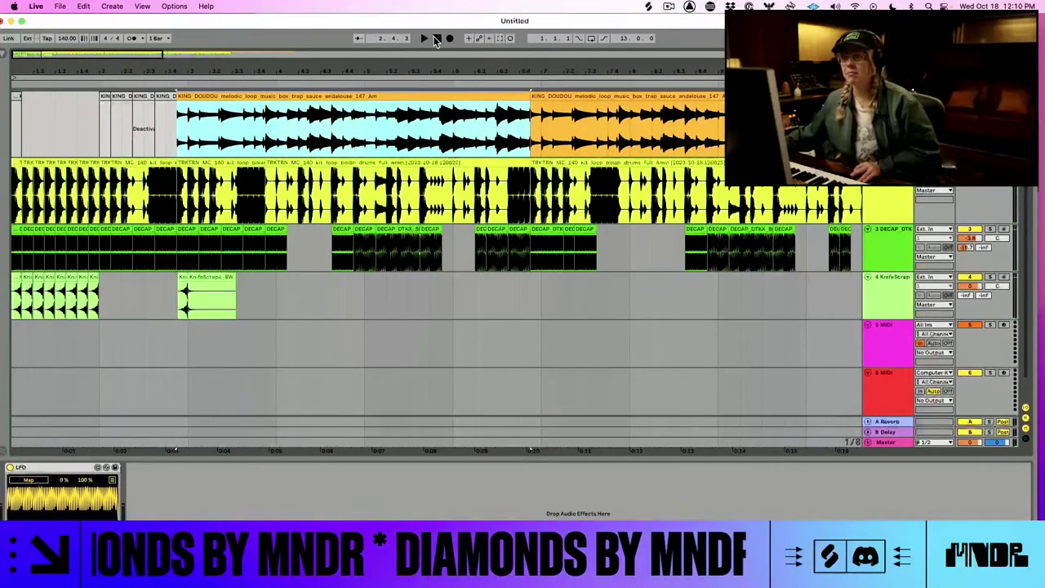
left_click(436, 40)
key("space")
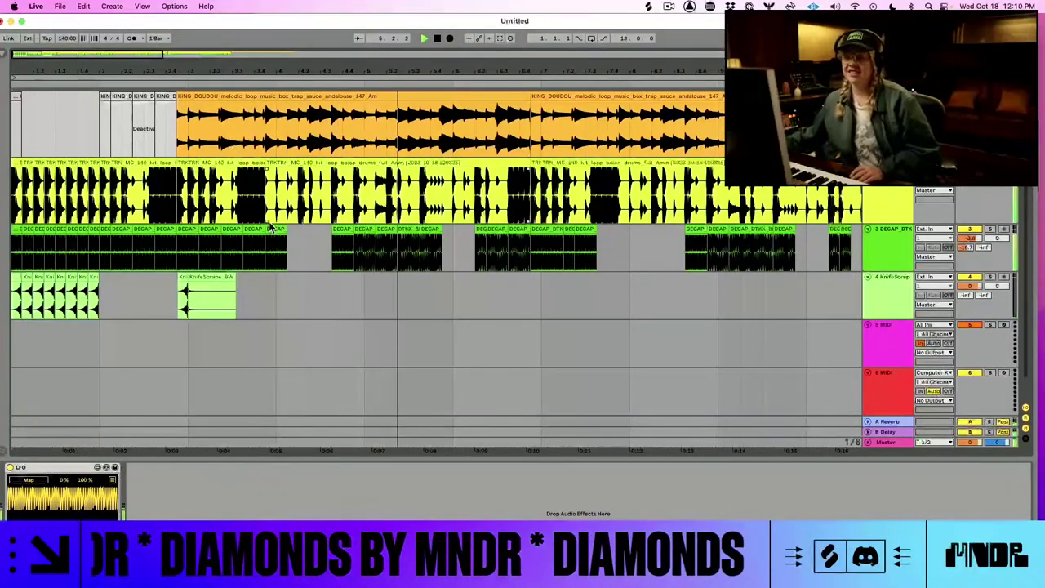
- Deactivate three of the 808 slices between the long KnifeScrape clip's start and bar 4, and play the arrangement
left_click(266, 231)
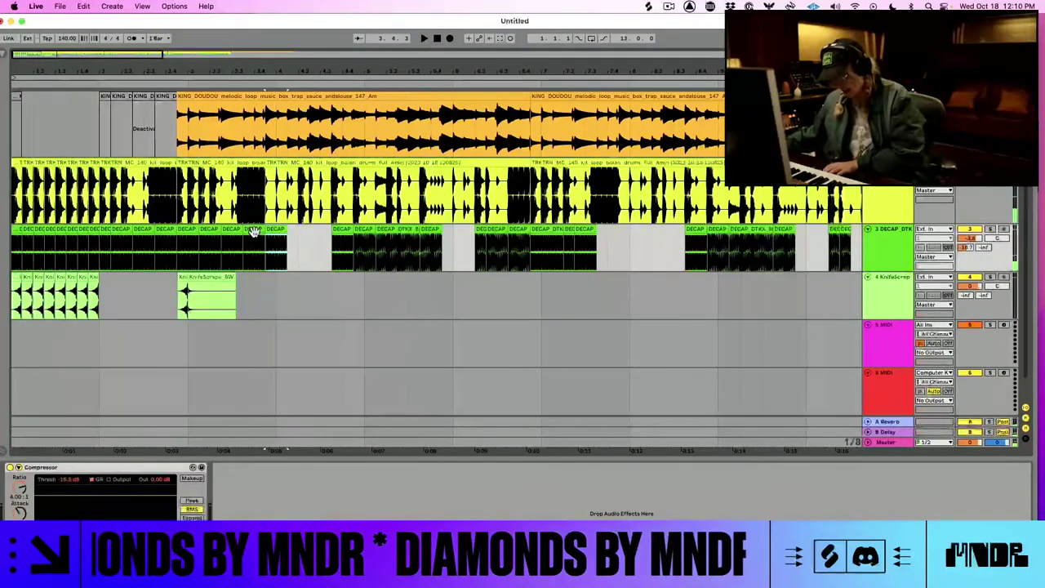
left_click(227, 231)
key("0")
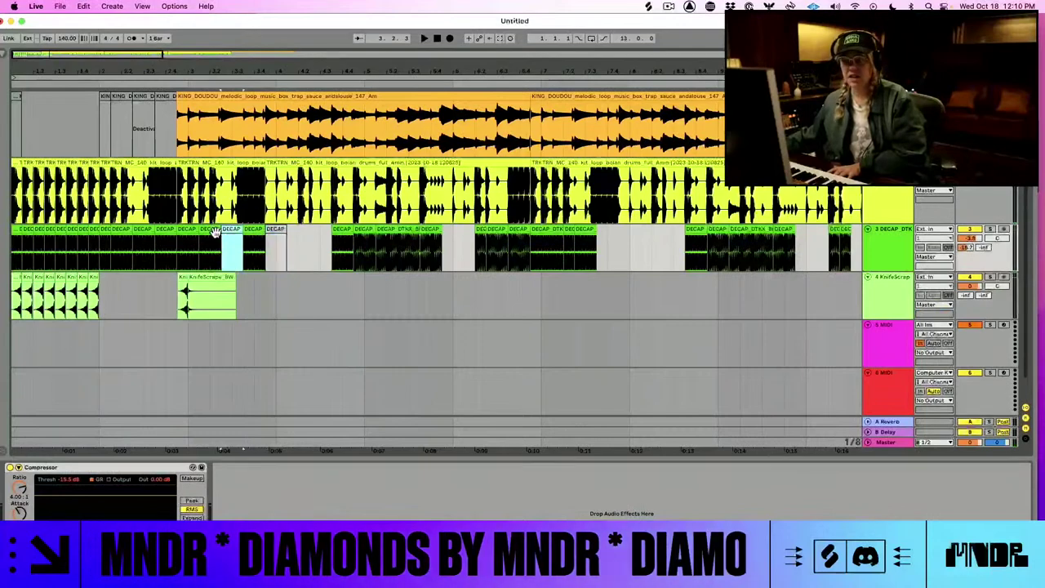
left_click(215, 231)
key("0")
key("space")
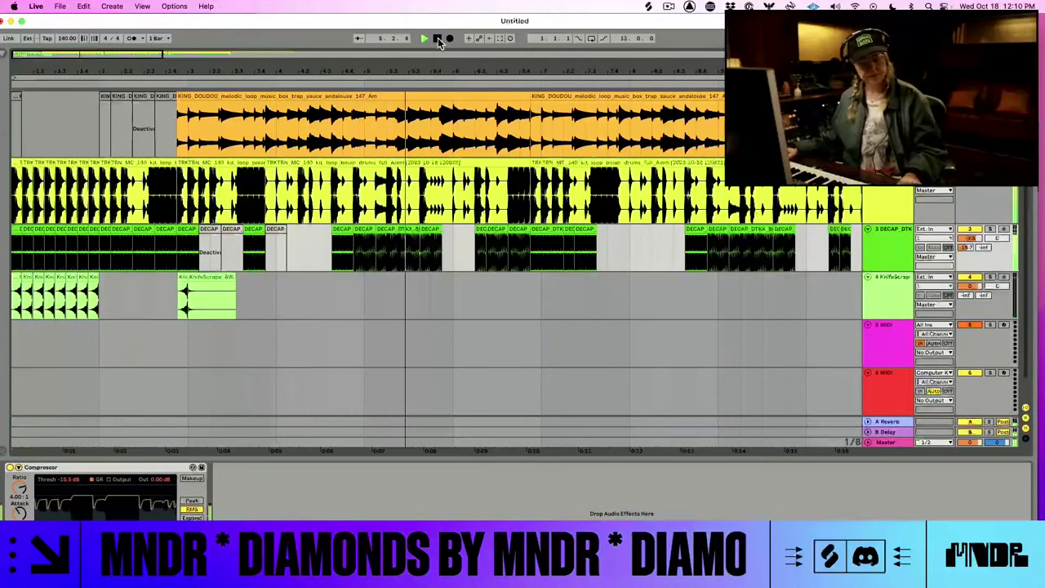
- Place another copy of the melody loop at bar 15 and extend the preceding melody clip to meet it
left_click_drag(536, 67, 568, 22)
left_click_drag(604, 86, 542, 107)
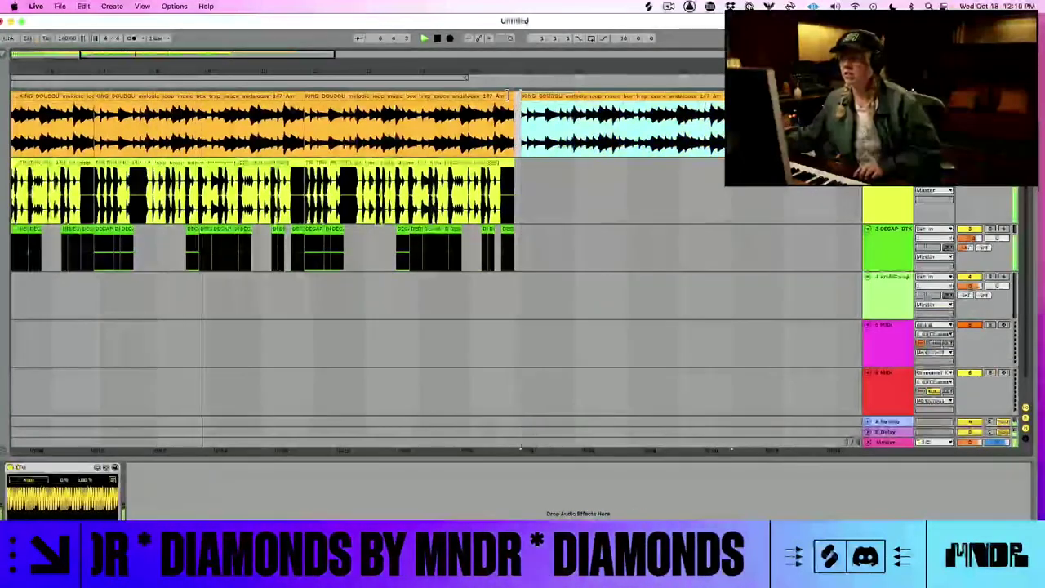
left_click(518, 96)
right_click(525, 90)
left_click(527, 91)
- Duplicate the melody track, deactivating the copy's clips before bar 15 and the original track's clip from bar 15 onwards
right_click(878, 98)
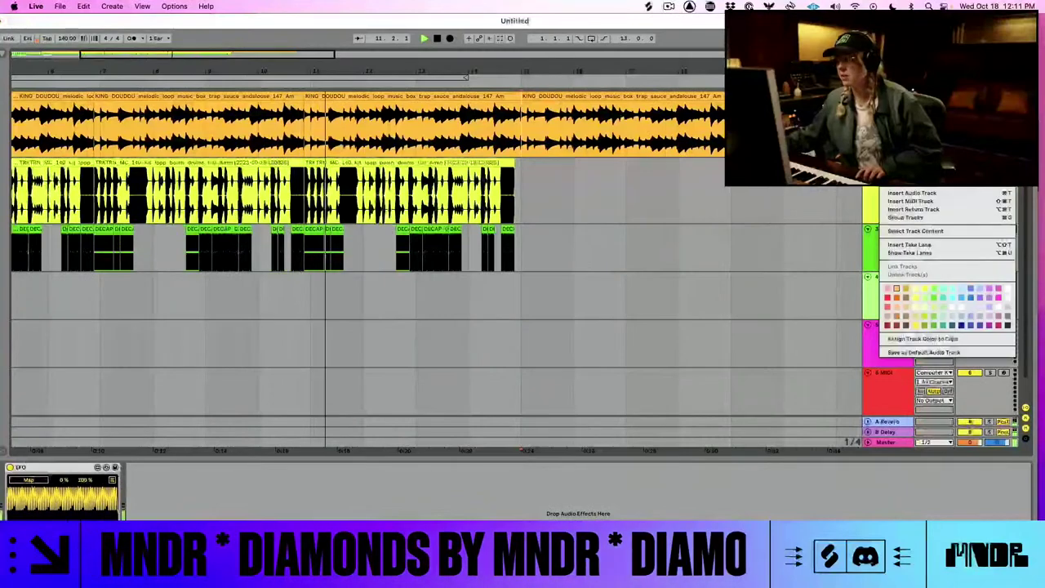
left_click(894, 122)
left_click(475, 163)
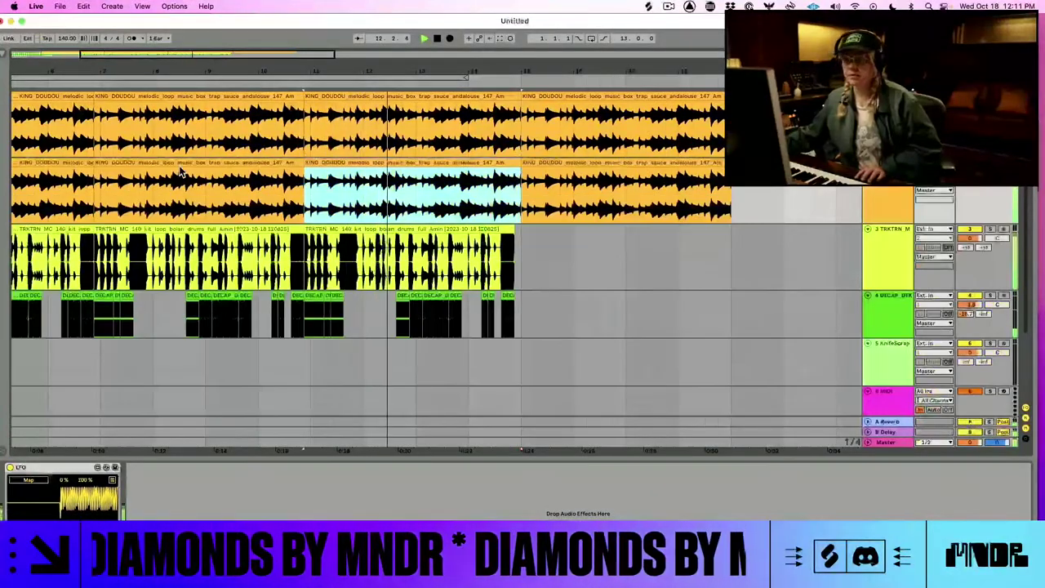
left_click(174, 163, "shift")
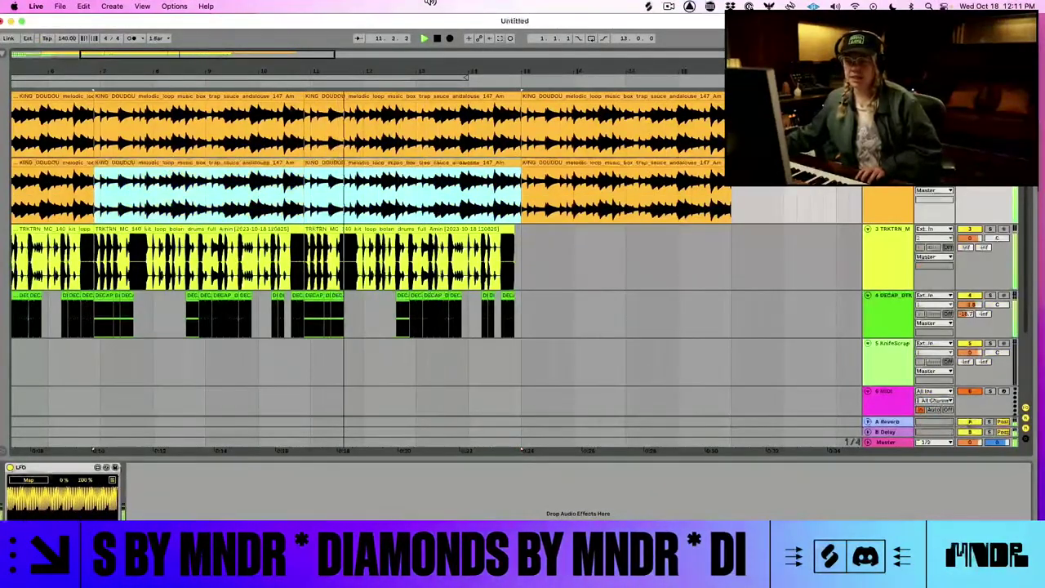
left_click_drag(99, 65, 318, 64)
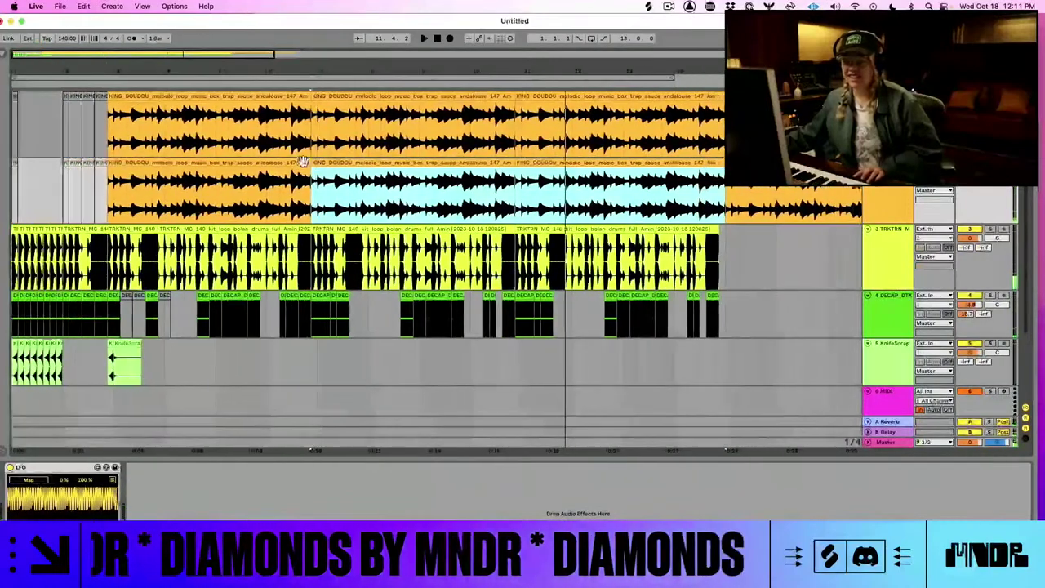
left_click(290, 163, "shift")
key("0")
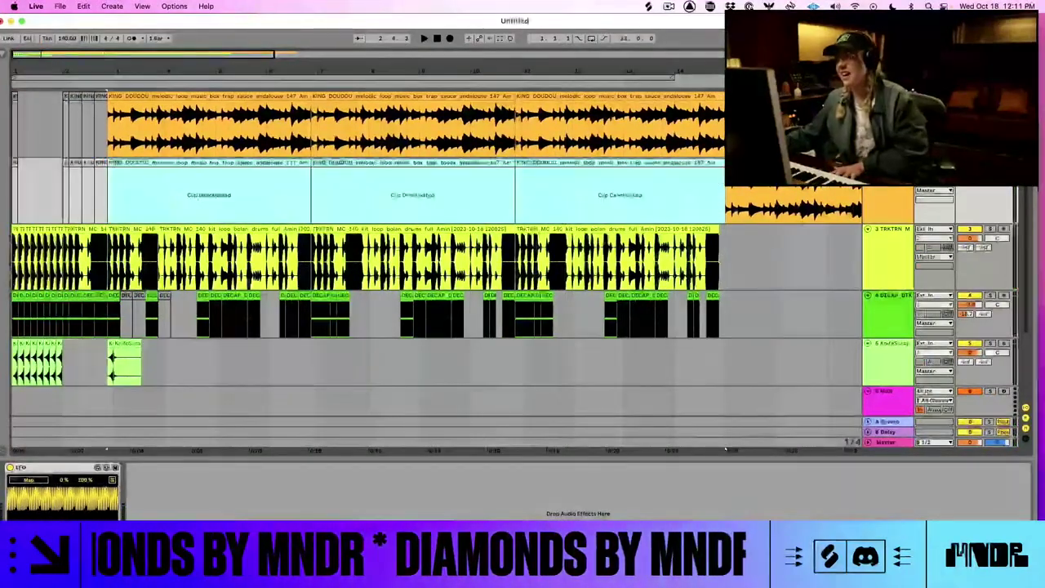
left_click(729, 122)
left_click(887, 166)
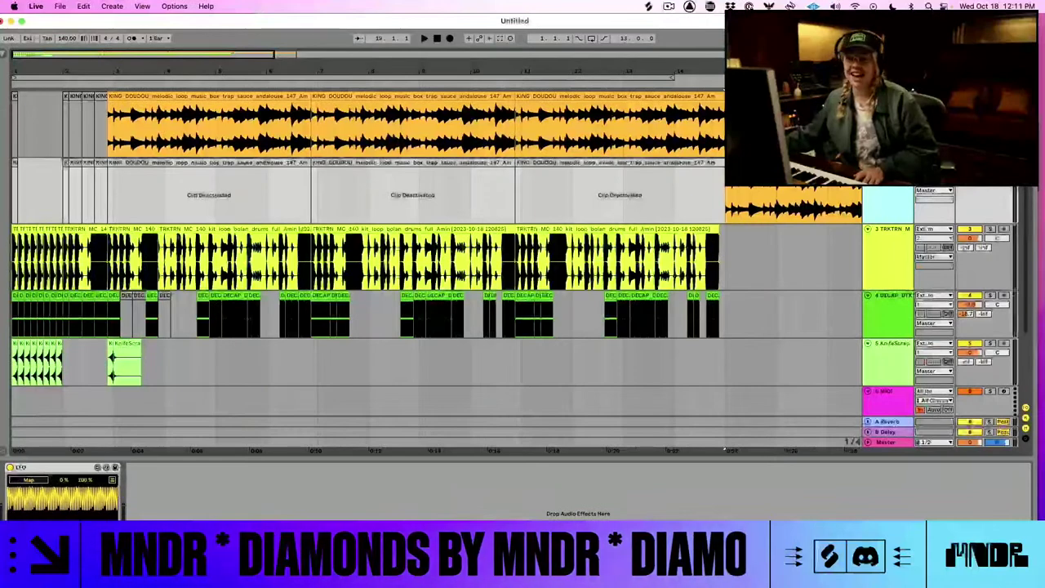
- Add the EQ Three audio effect to the duplicated melody track and switch off its high band
left_click(5, 55)
left_click(42, 53)
type("eq 8")
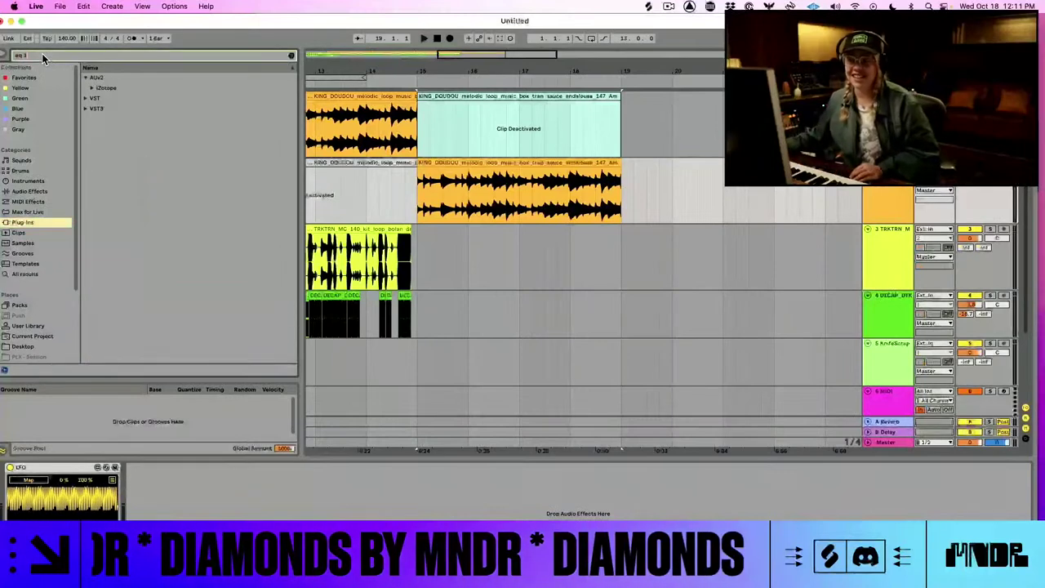
left_click(39, 221)
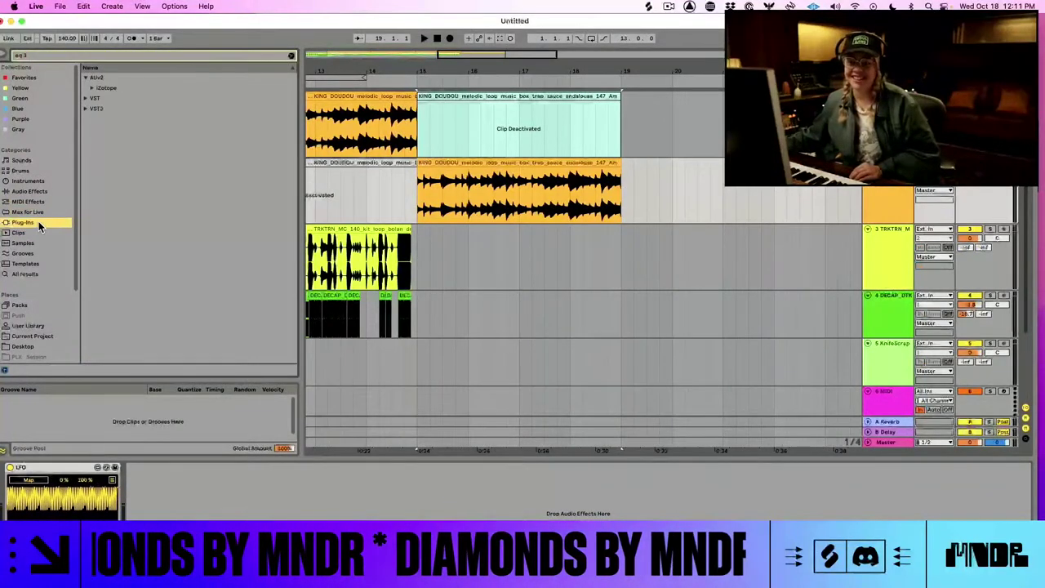
left_click(46, 191)
left_click_drag(89, 87, 205, 114)
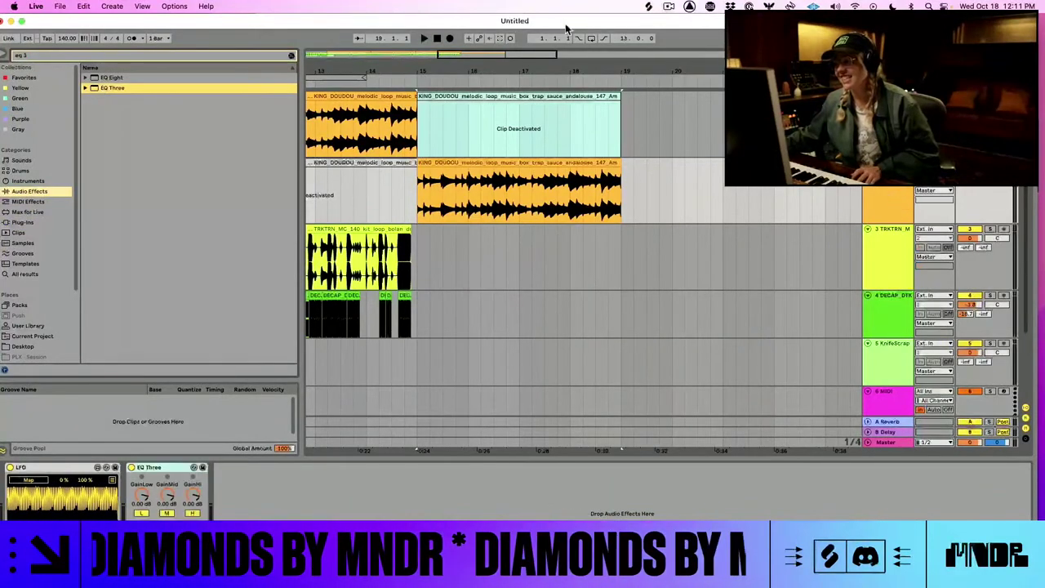
left_click_drag(610, 69, 589, 43)
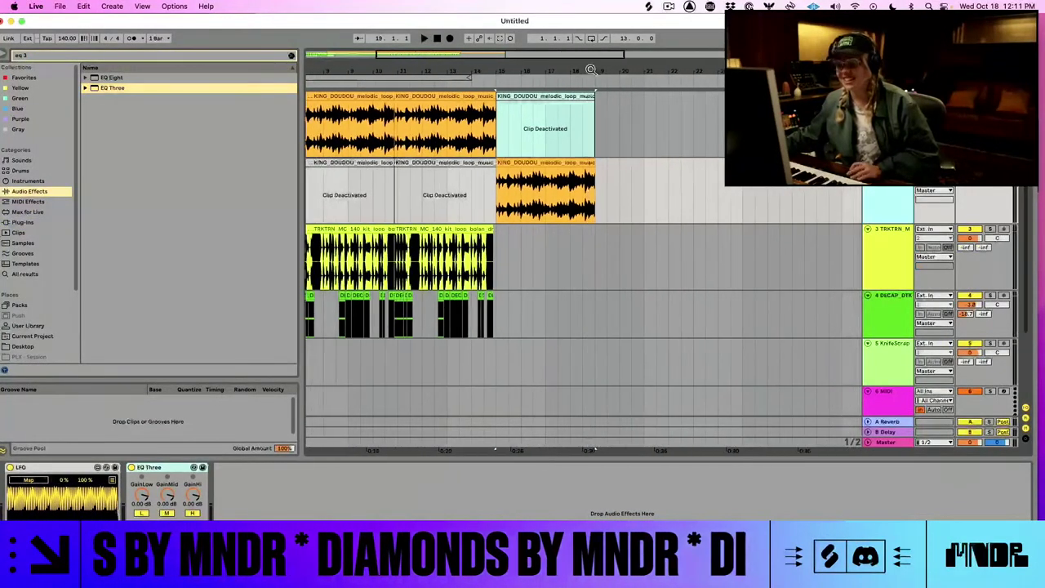
left_click(193, 513)
- Set the arrangement loop to start at 5.1.1 with a length of 14 bars, and play the arrangement
key("space")
left_click_drag(469, 77, 595, 88)
scroll(389, 65, "left", 5)
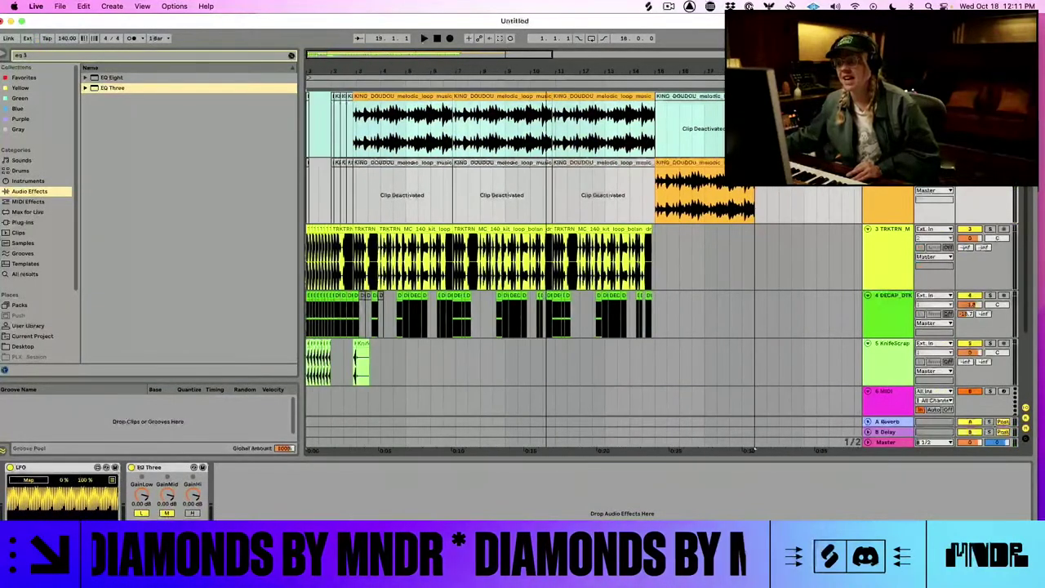
left_click_drag(308, 77, 415, 83)
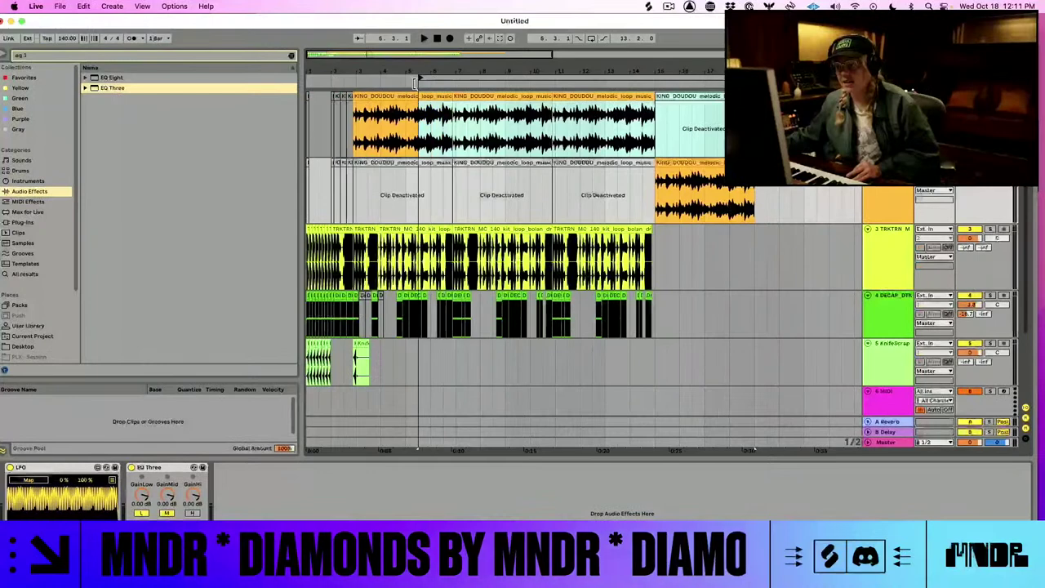
left_click(438, 40)
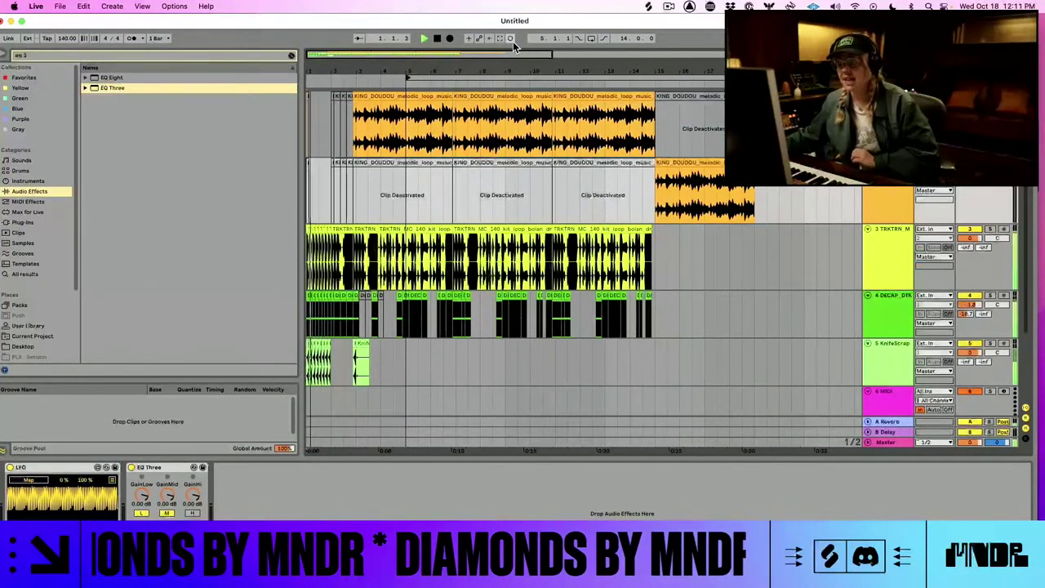